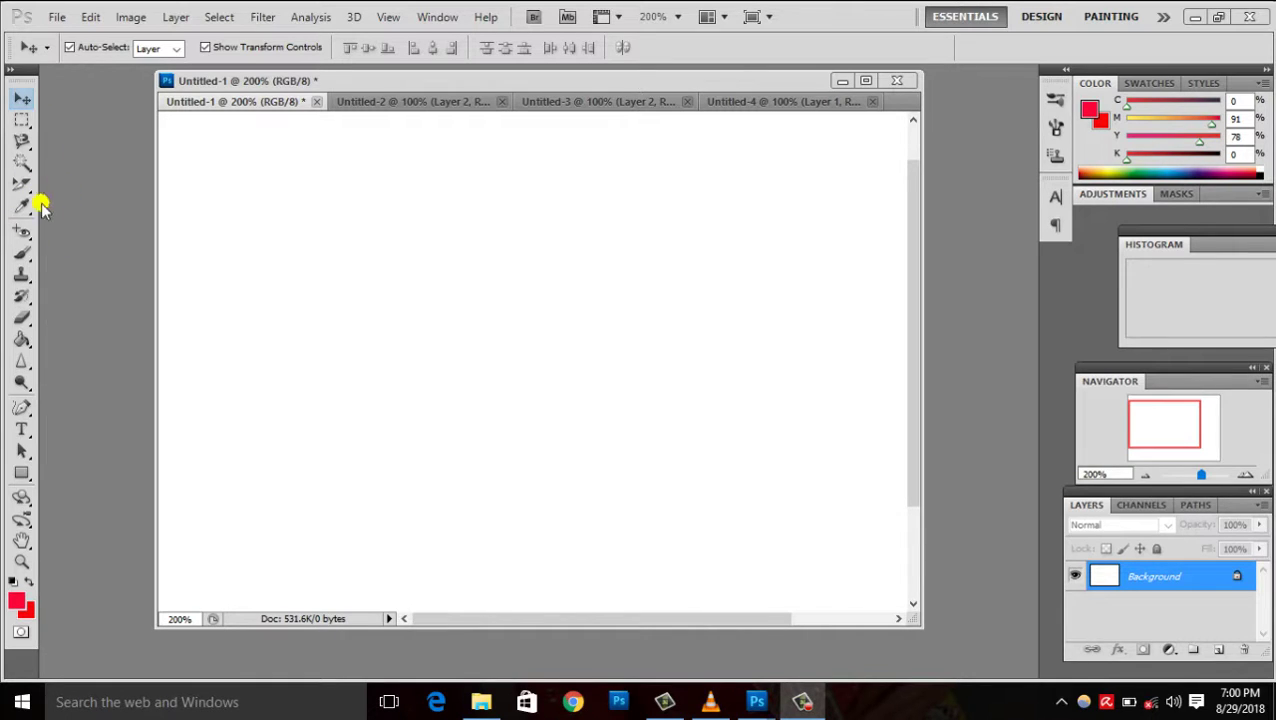
- Bring Photoshop forward and select the Brush Tool (45 px, 100% opacity, 50% flow, red)
left_click(30, 257)
left_click(22, 257)
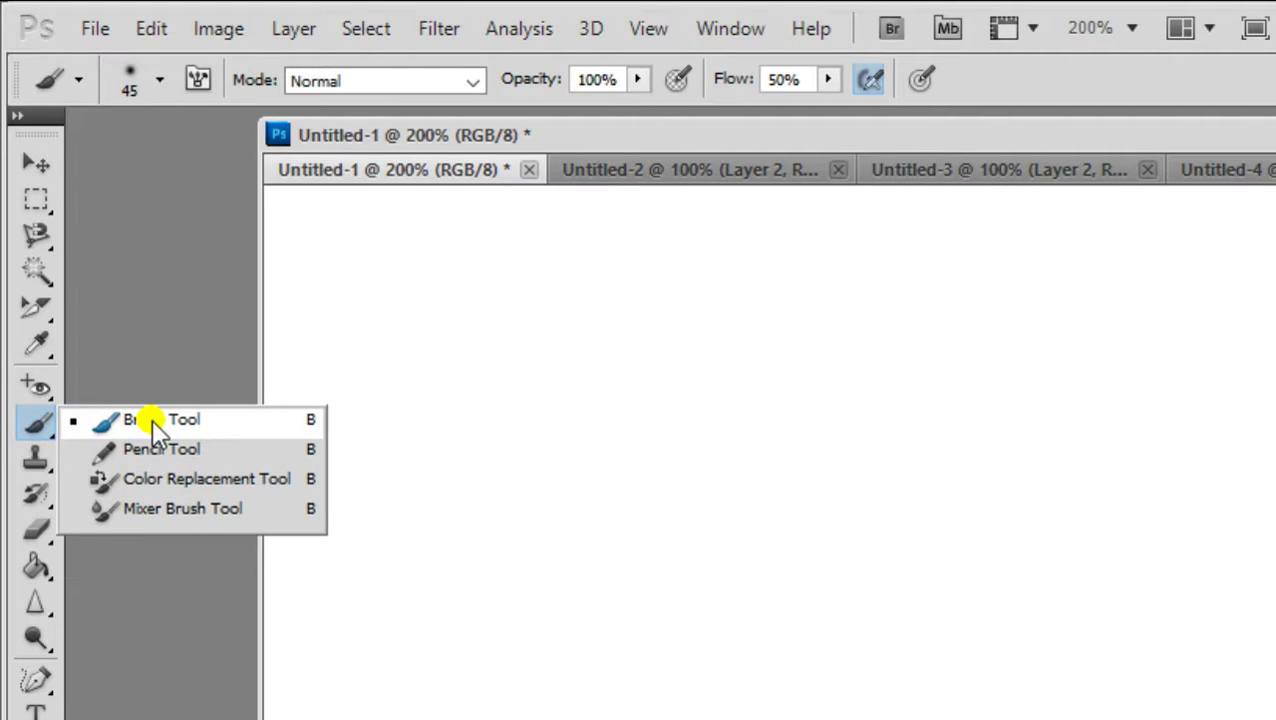
- Paint a soft red curved hook stroke with the 45 px brush and glance at the tool presets
left_click(155, 418)
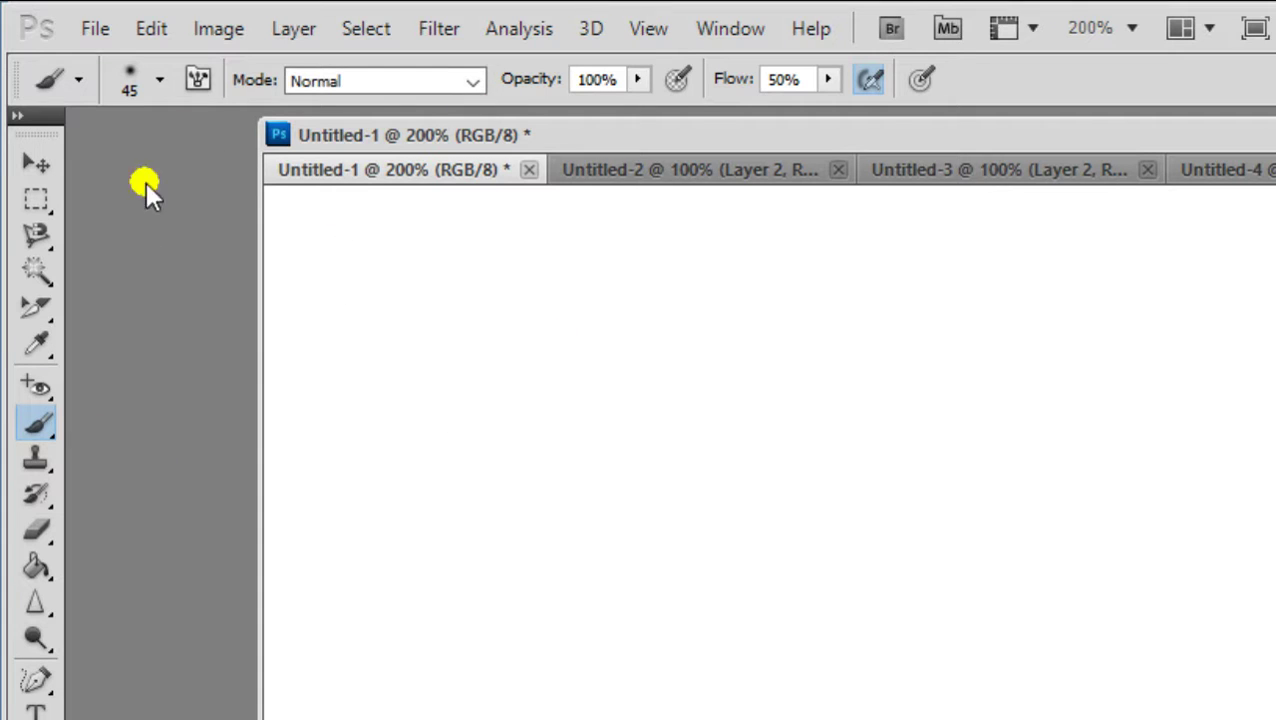
left_click_drag(359, 345, 512, 422)
left_click_drag(650, 508, 863, 507)
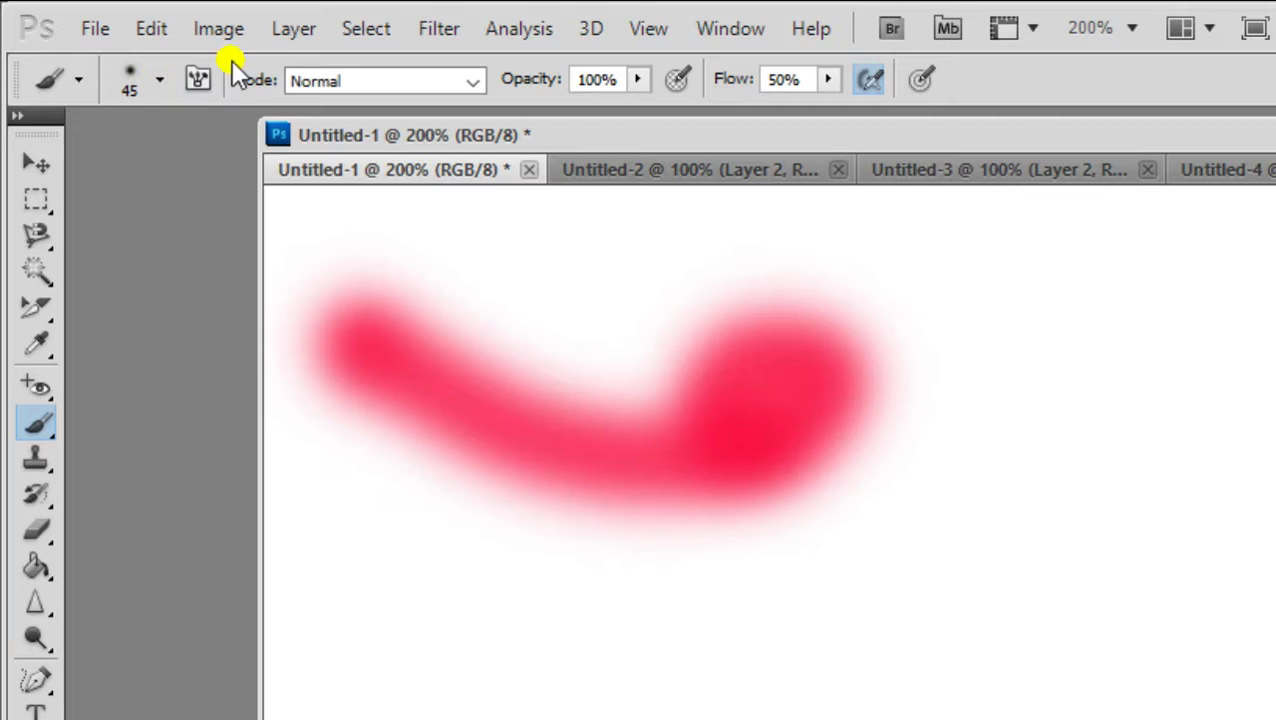
left_click(78, 79)
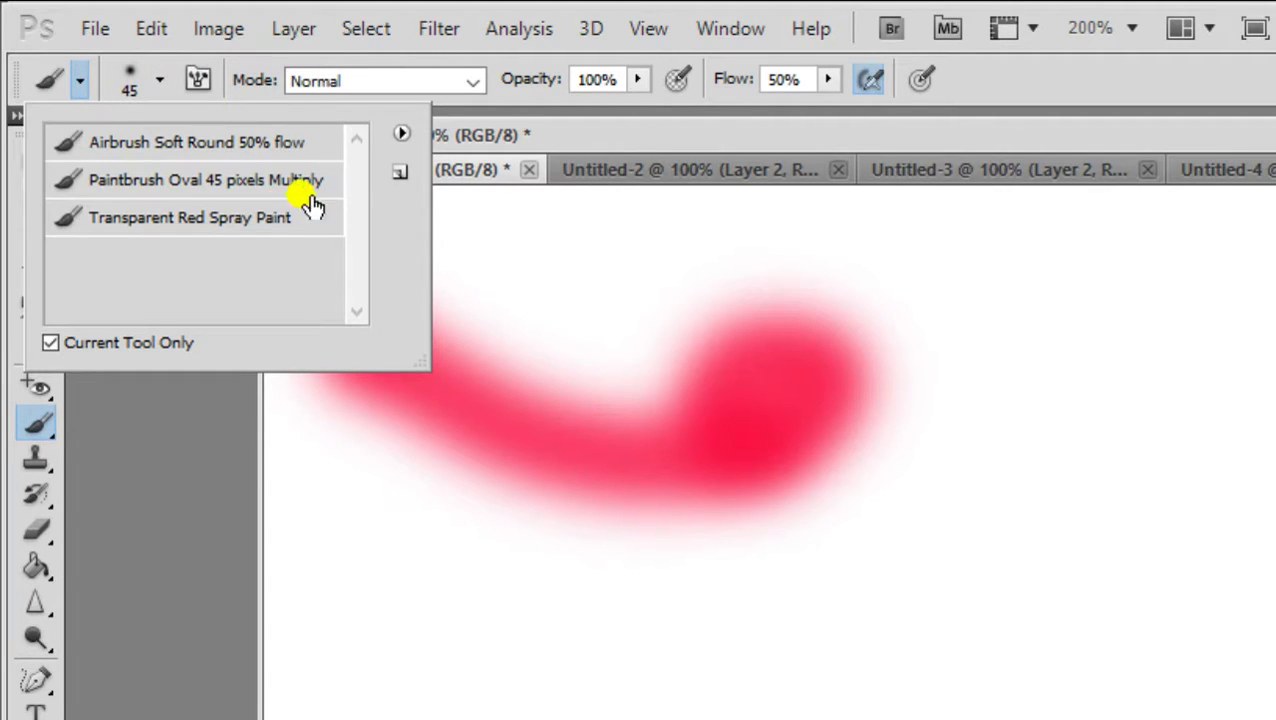
left_click(90, 77)
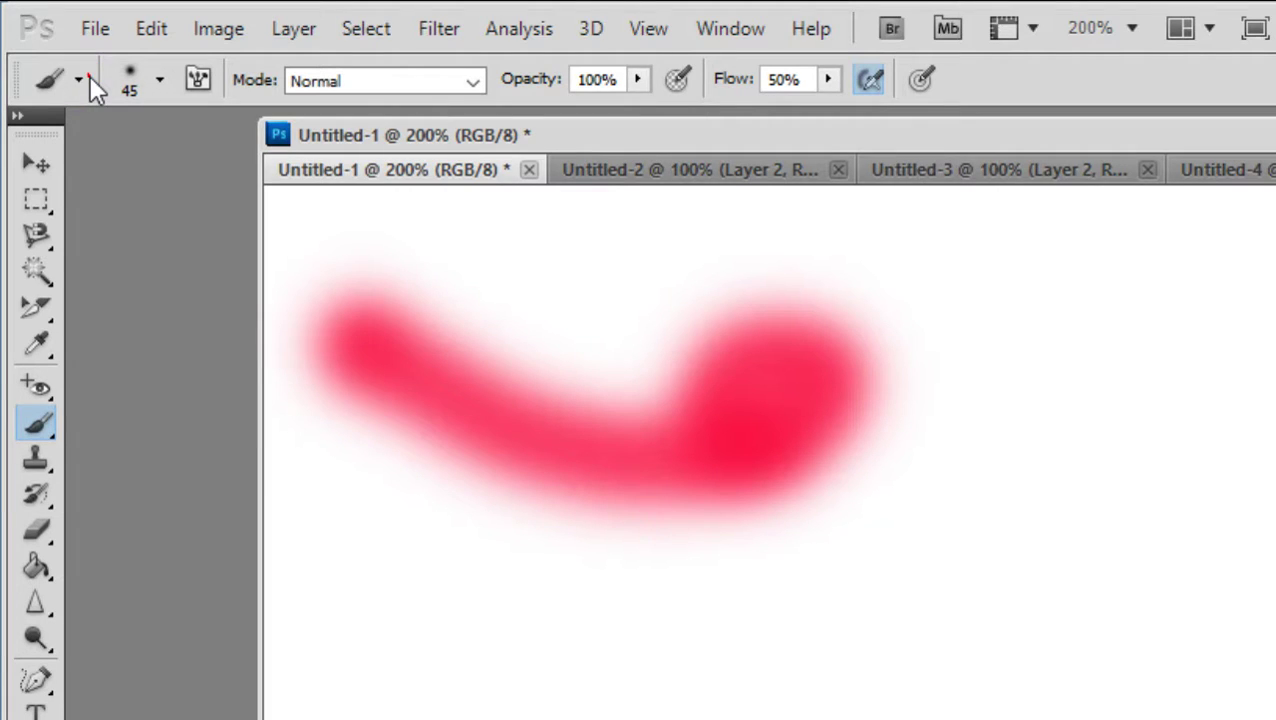
- Enlarge the brush to 73 px and choose the Hard Round preset at 100% hardness
left_click(158, 79)
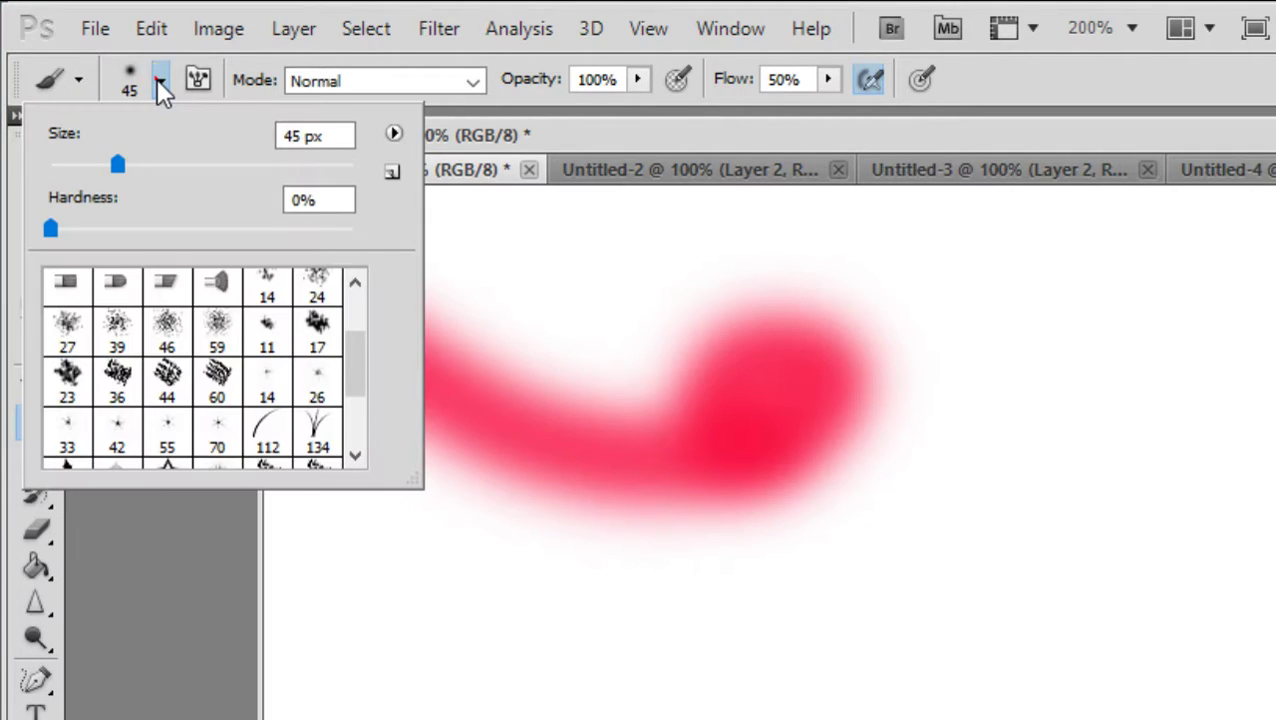
left_click(113, 166)
left_click_drag(124, 153, 160, 163)
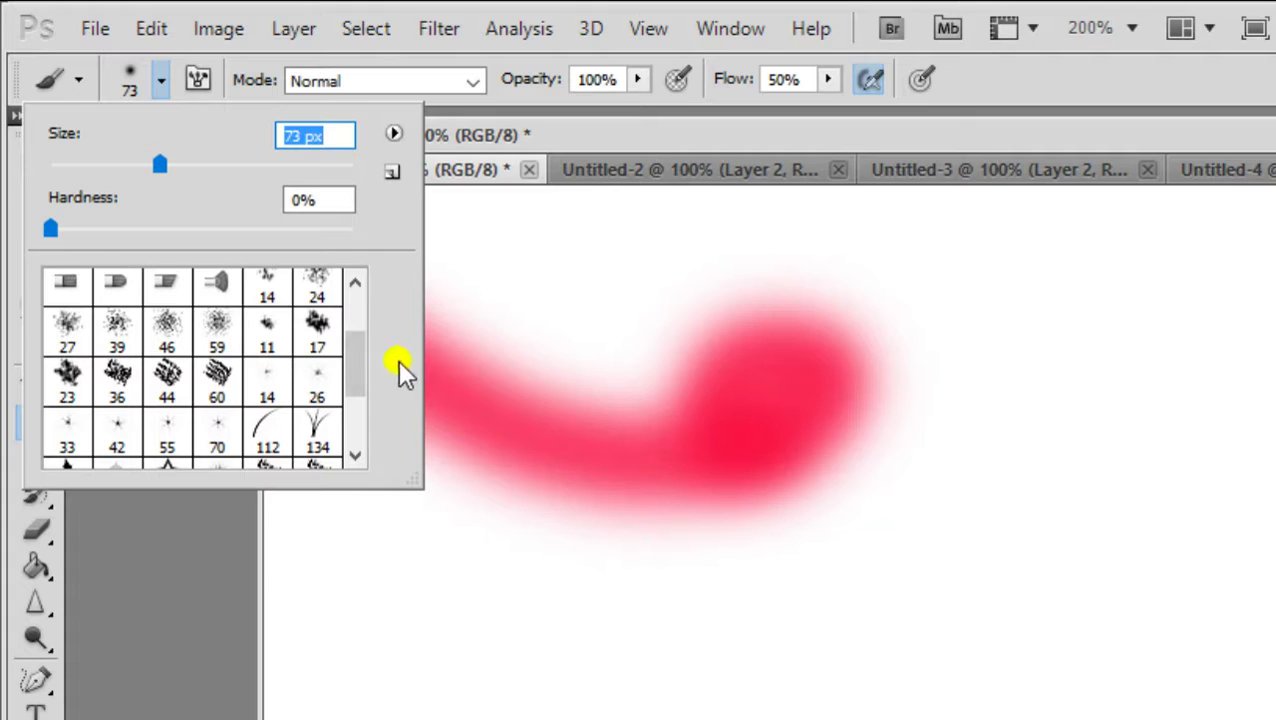
left_click_drag(360, 372, 350, 327)
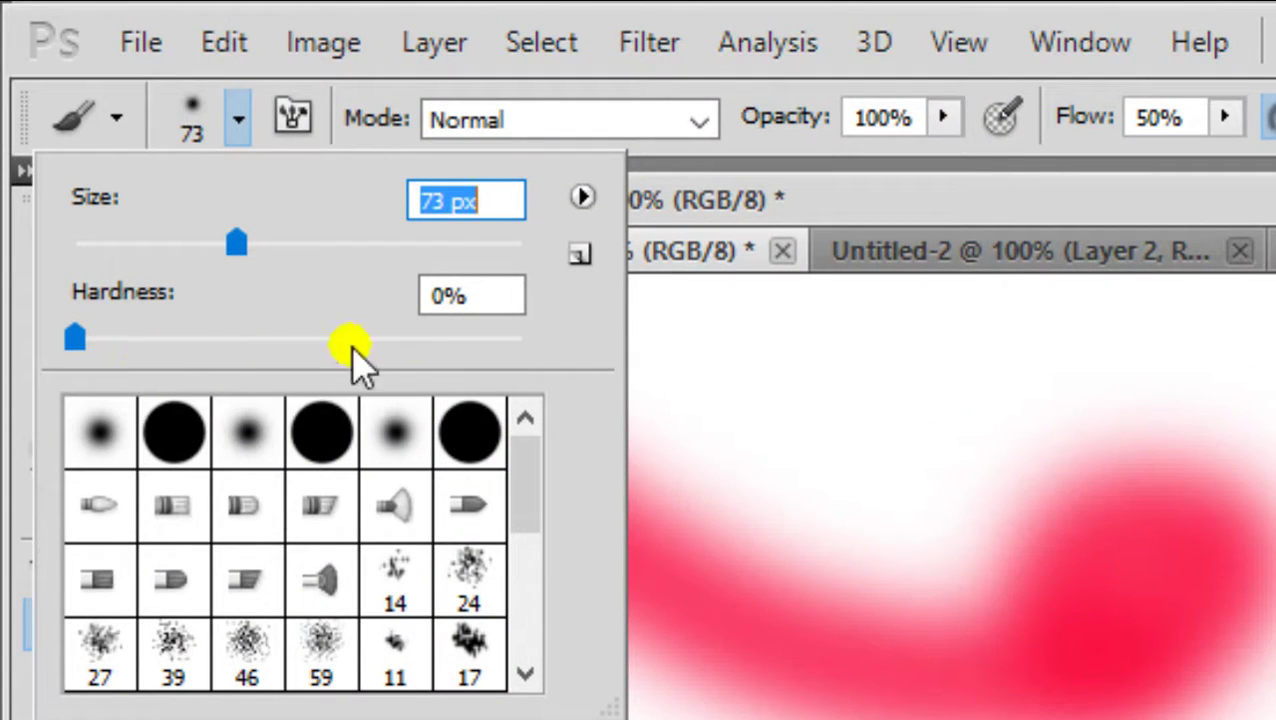
left_click(205, 365)
left_click(190, 422)
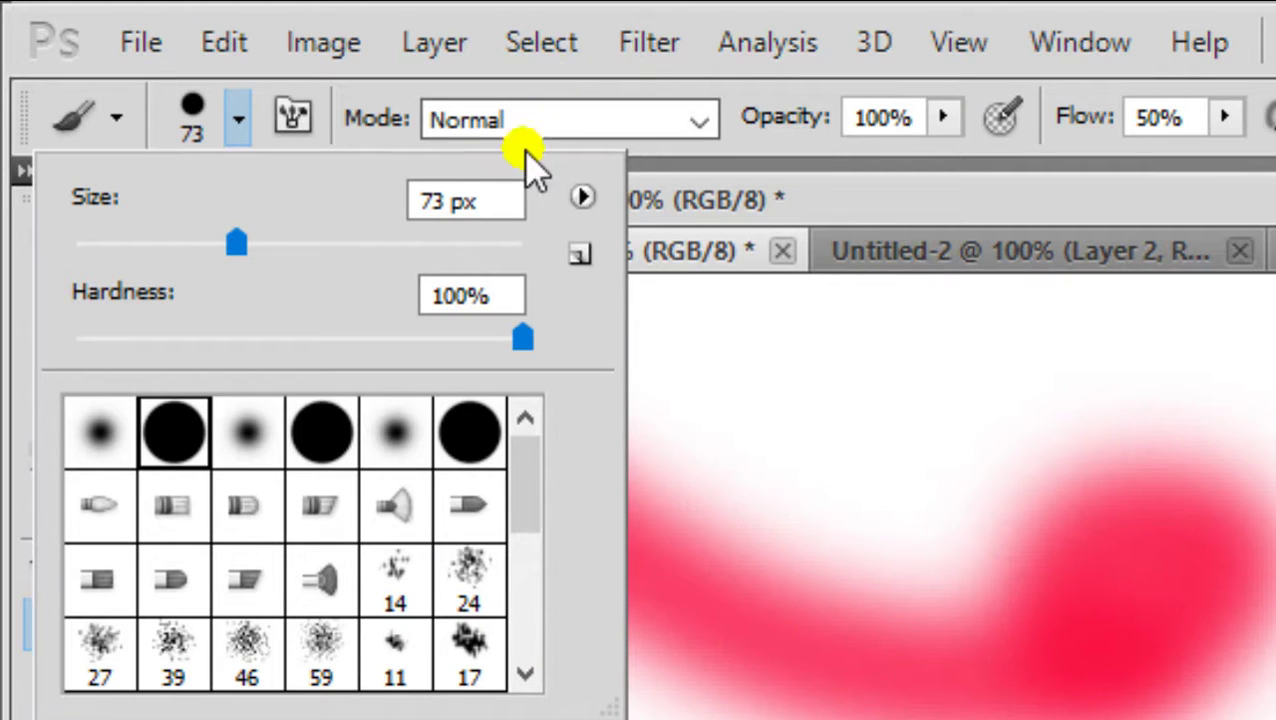
left_click(577, 196)
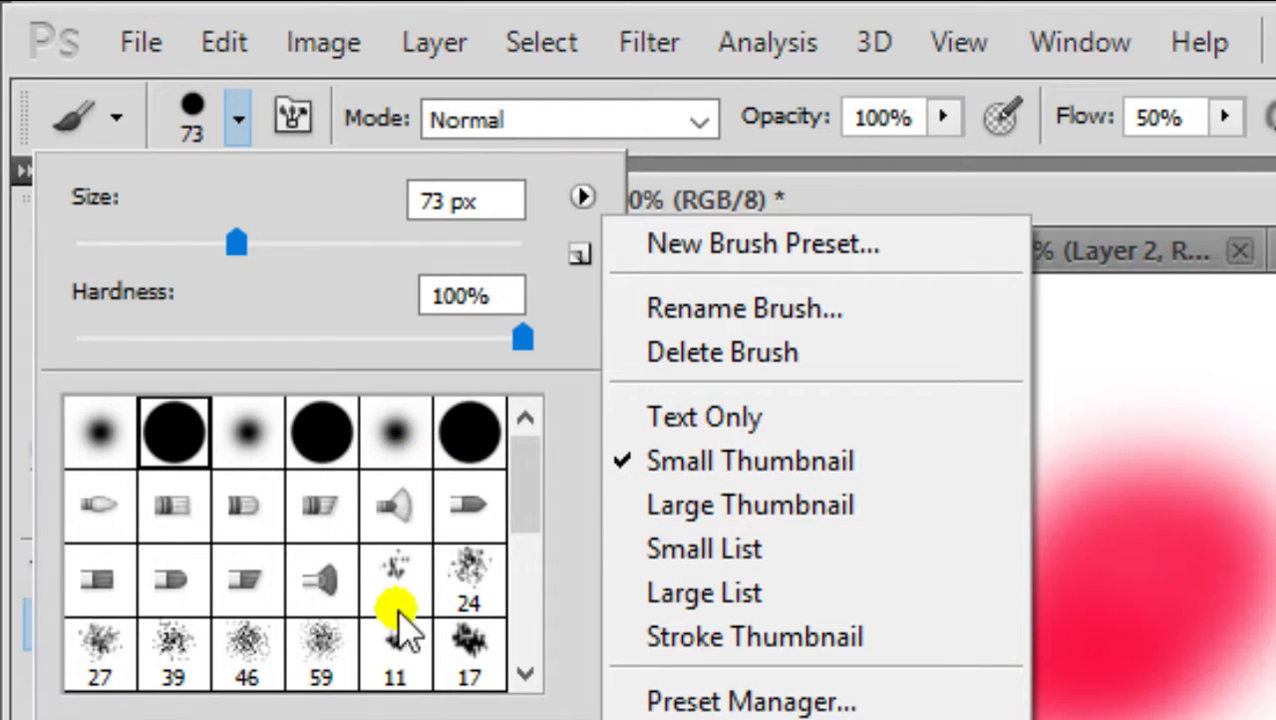
- Cycle the preset display through Large Thumbnail and Small List, settling on Text Only
left_click(705, 510)
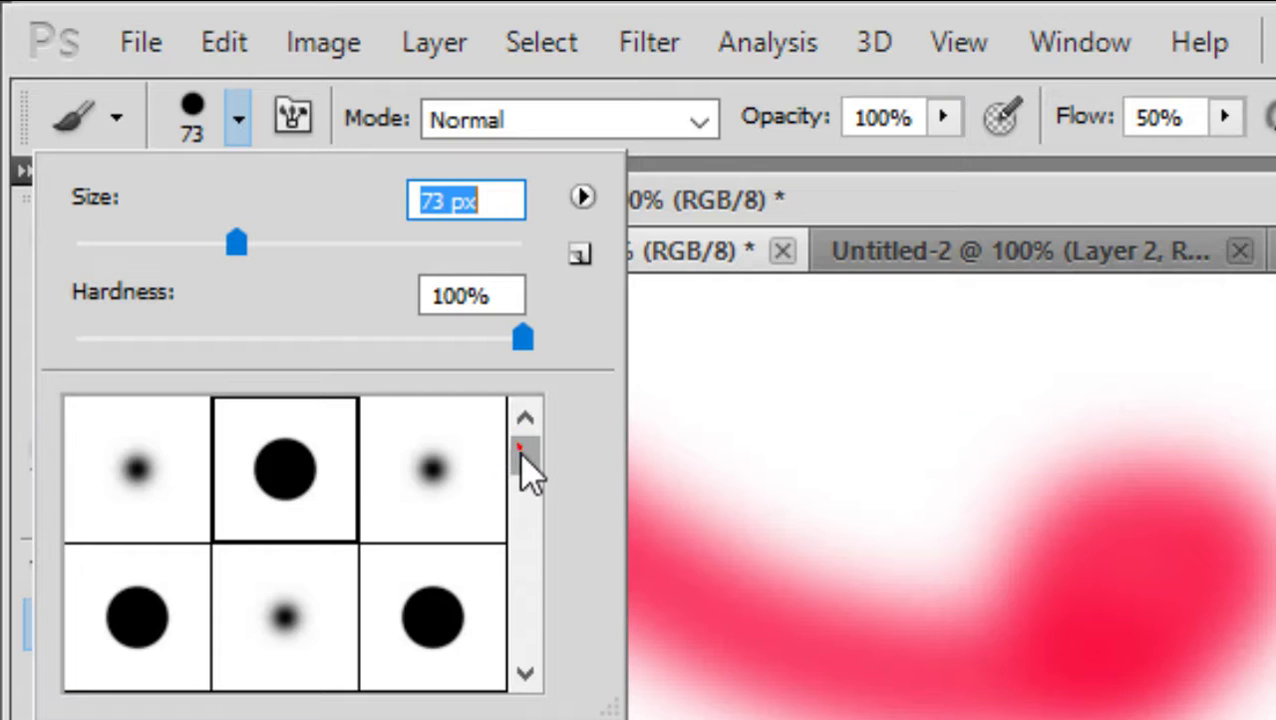
mouse_move(522, 455)
left_mouse_down()
mouse_move(535, 562)
mouse_move(520, 475)
mouse_move(522, 578)
left_mouse_up()
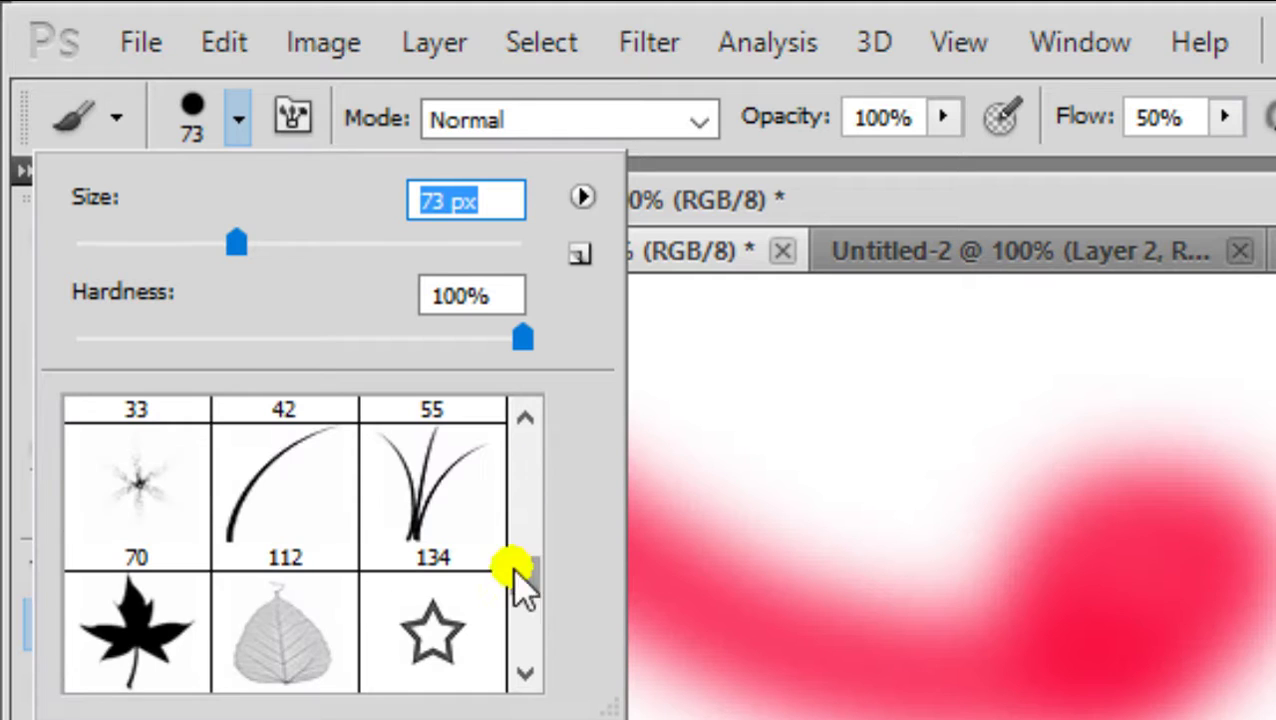
left_click(578, 198)
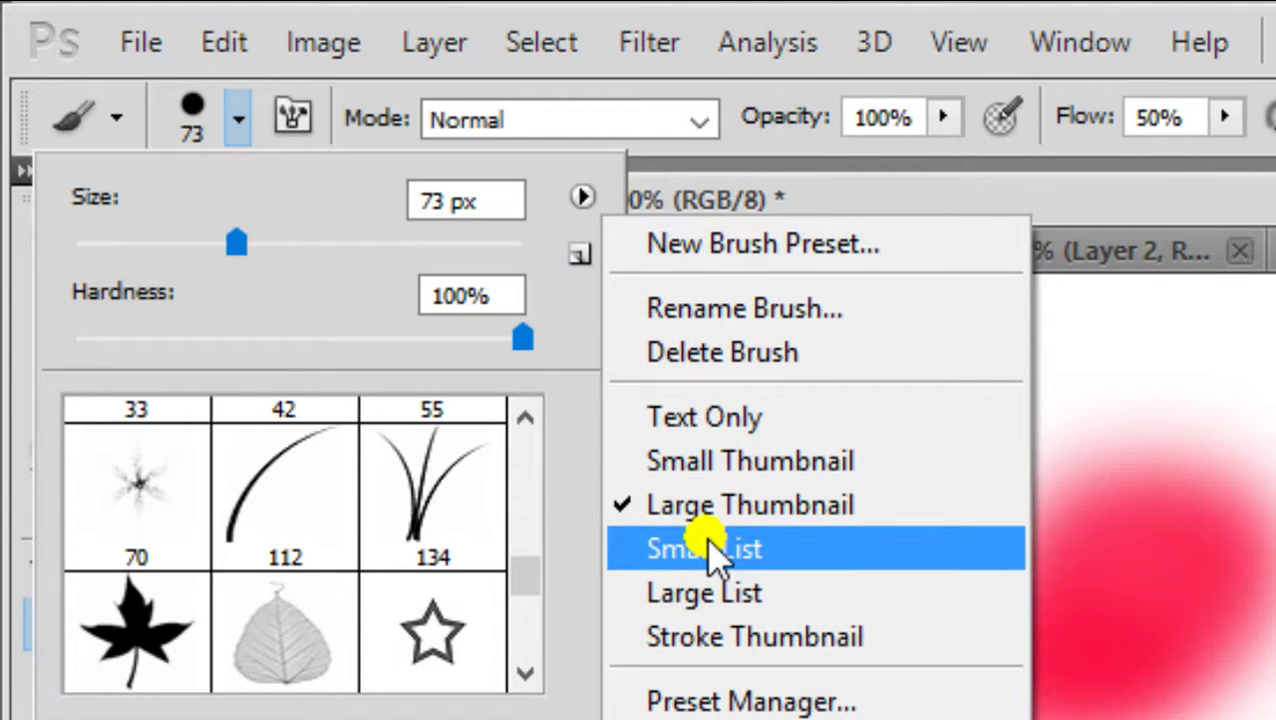
left_click(710, 548)
left_click(580, 198)
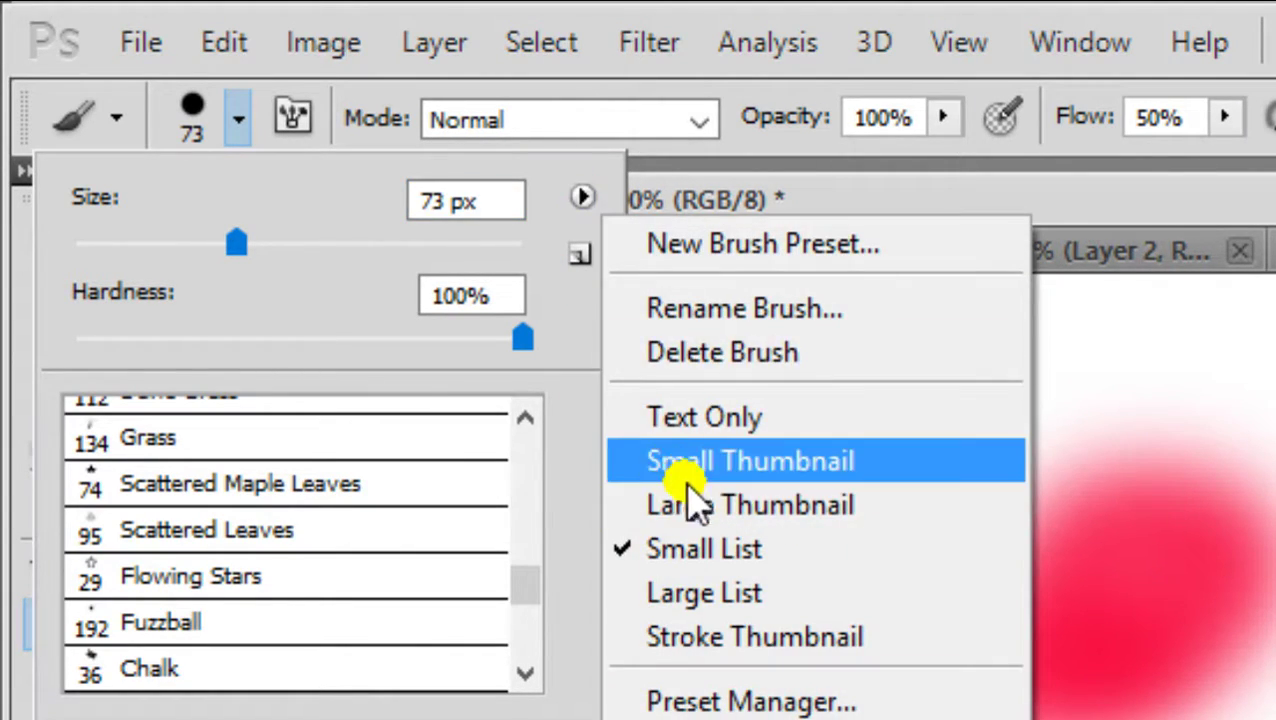
left_click(725, 418)
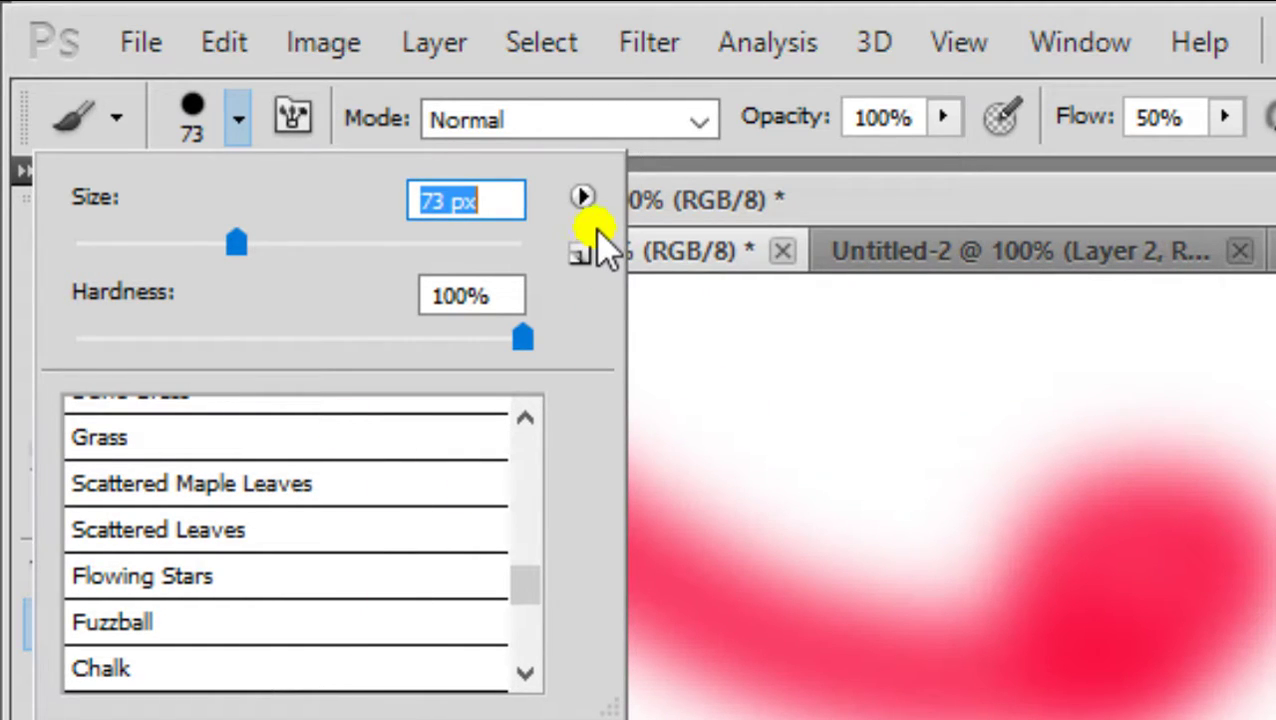
left_click(585, 198)
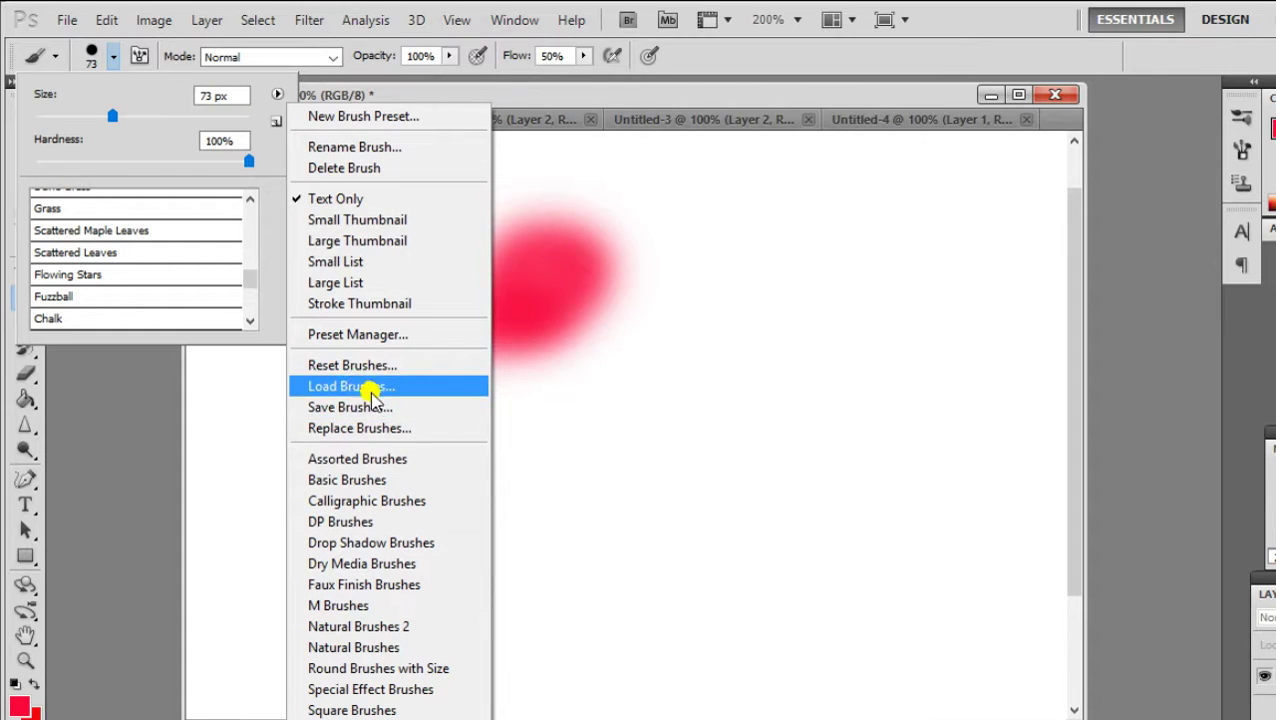
- Show presets as stroke thumbnails and pick the Soft Round brush at 0% hardness
left_click(352, 303)
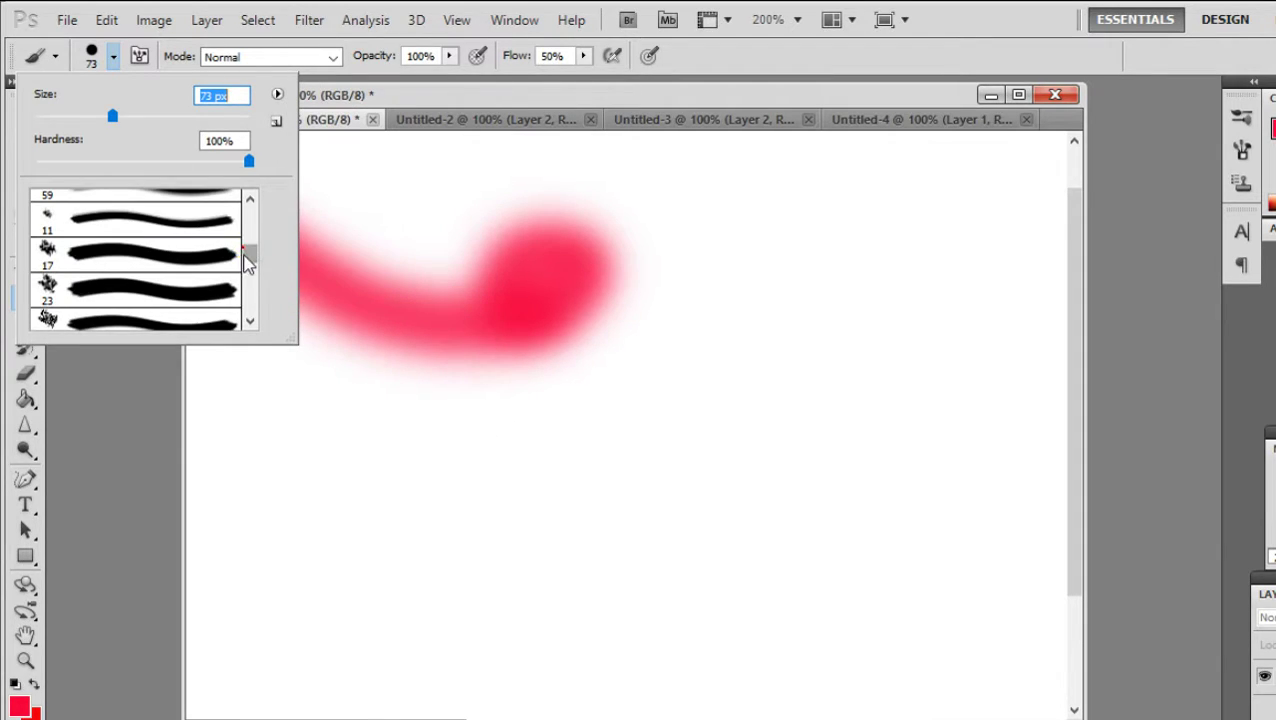
scroll(247, 290, "down", 1)
left_click_drag(248, 303, 246, 210)
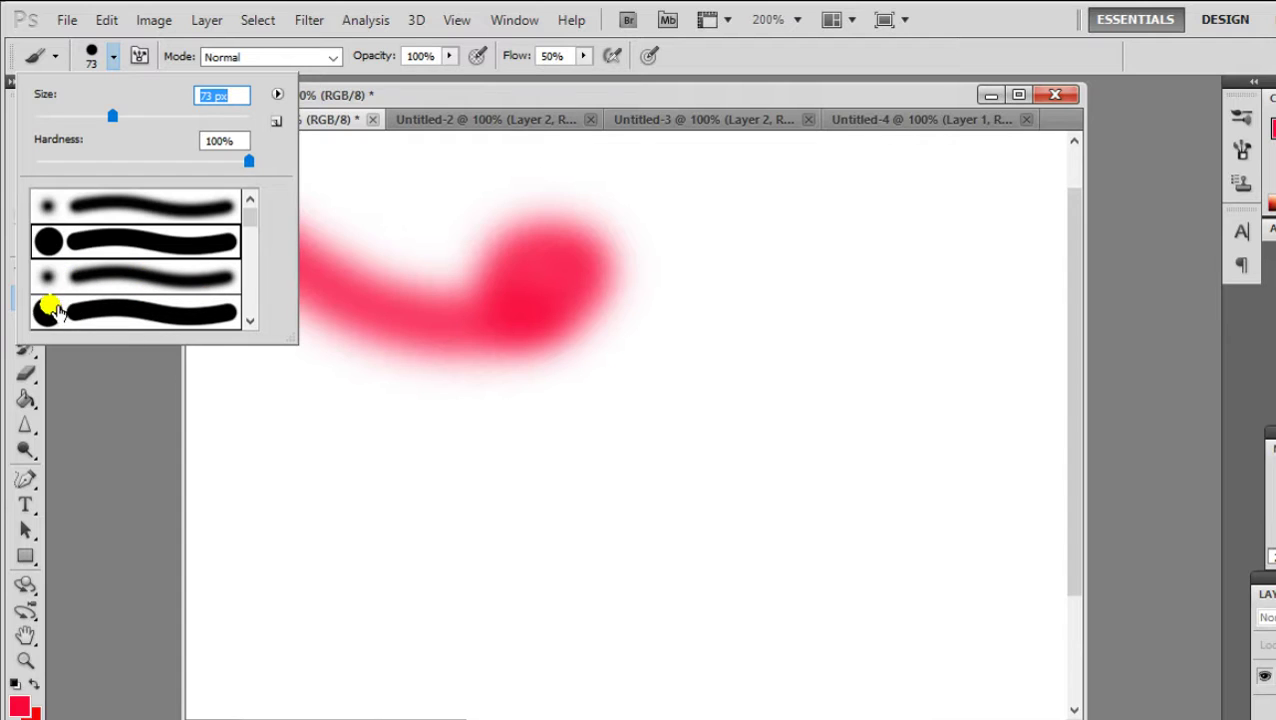
left_click(241, 214)
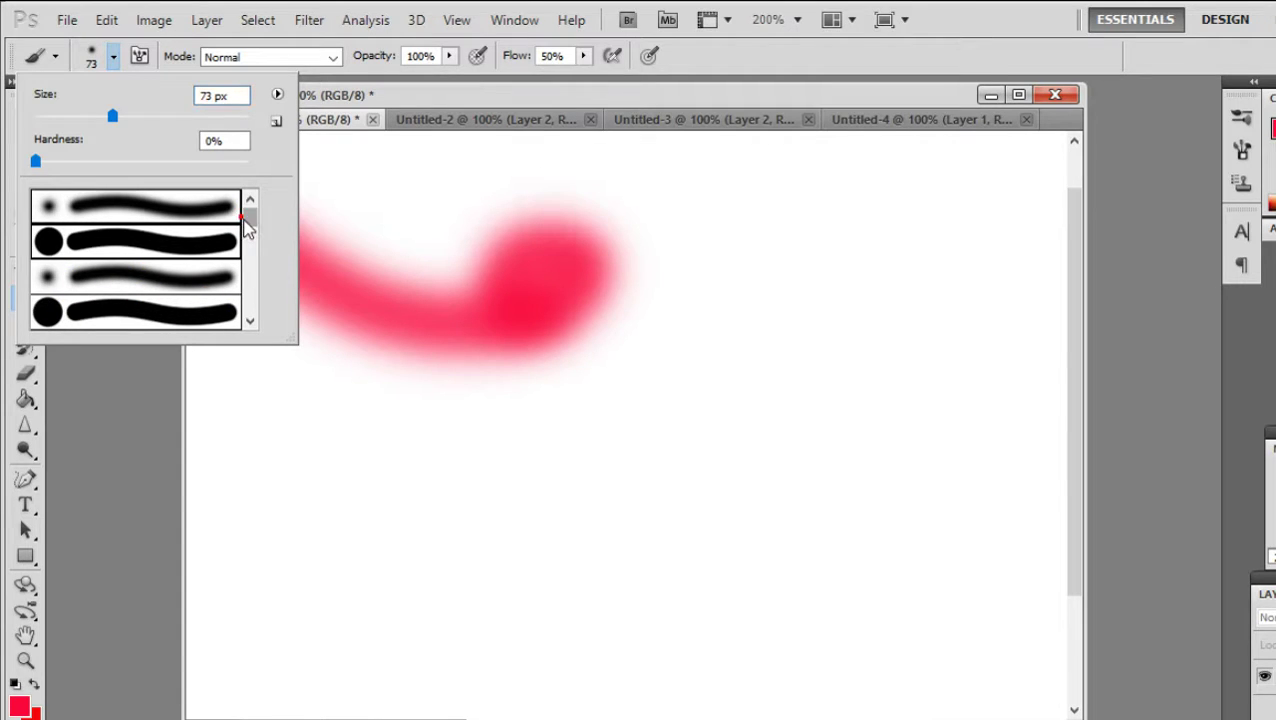
left_click_drag(248, 215, 247, 275)
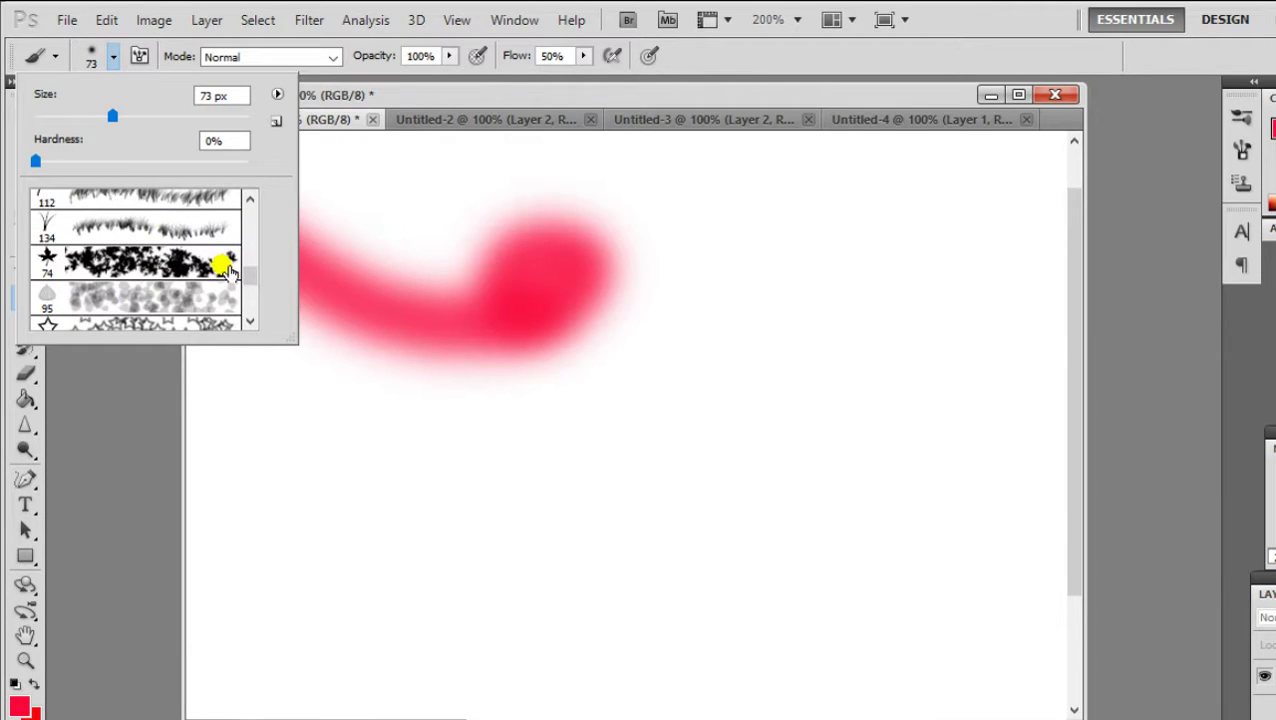
left_click_drag(252, 278, 238, 206)
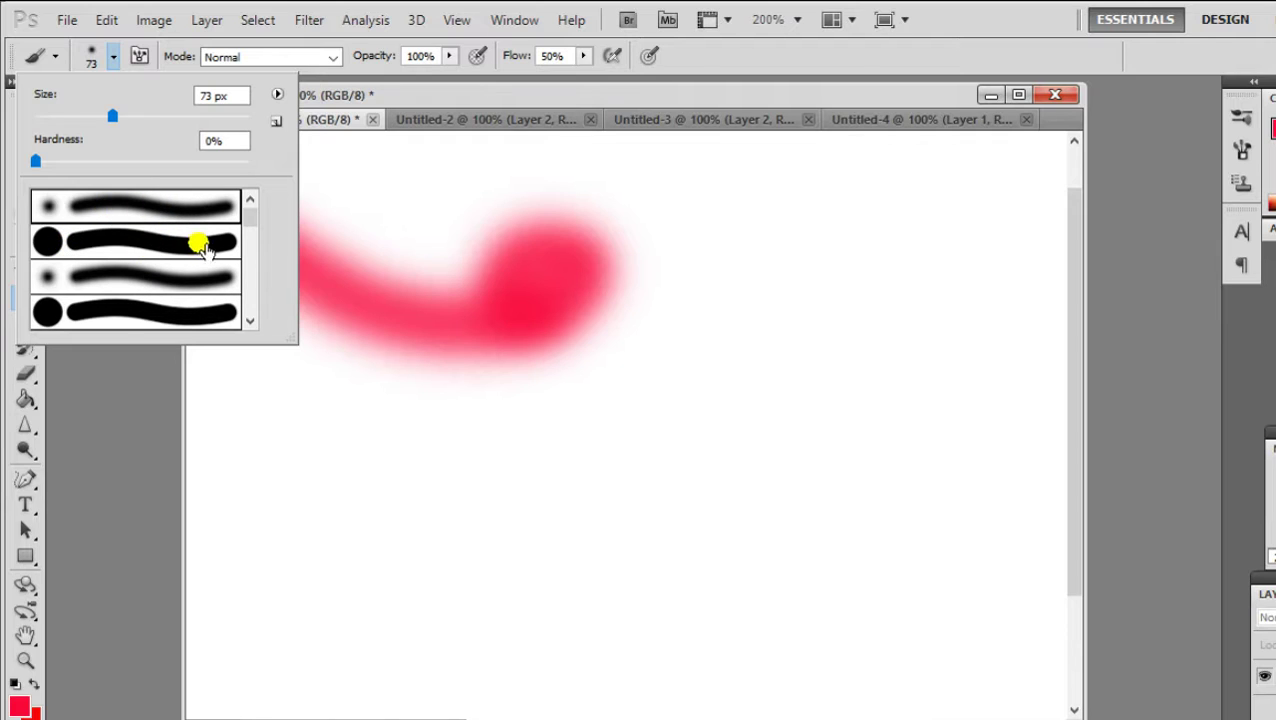
- Switch the preset display to Small List, then to Small Thumbnail
left_click(280, 95)
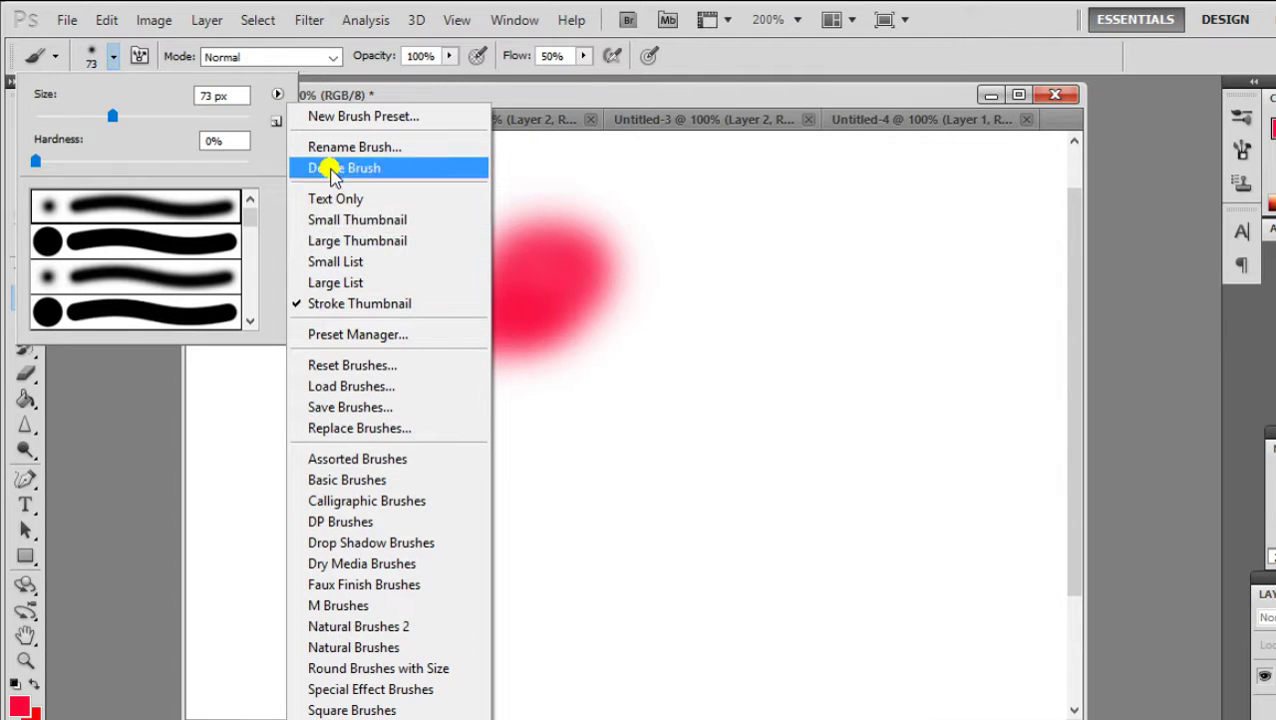
left_click(328, 262)
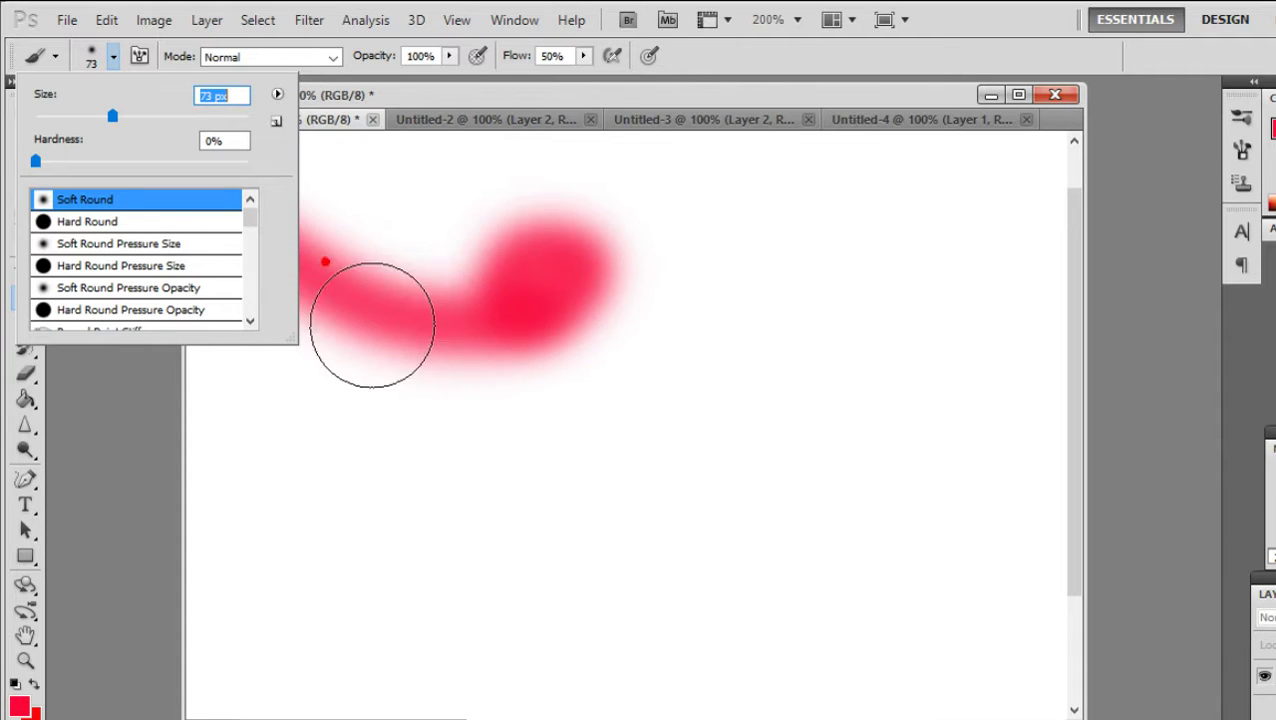
left_click(279, 97)
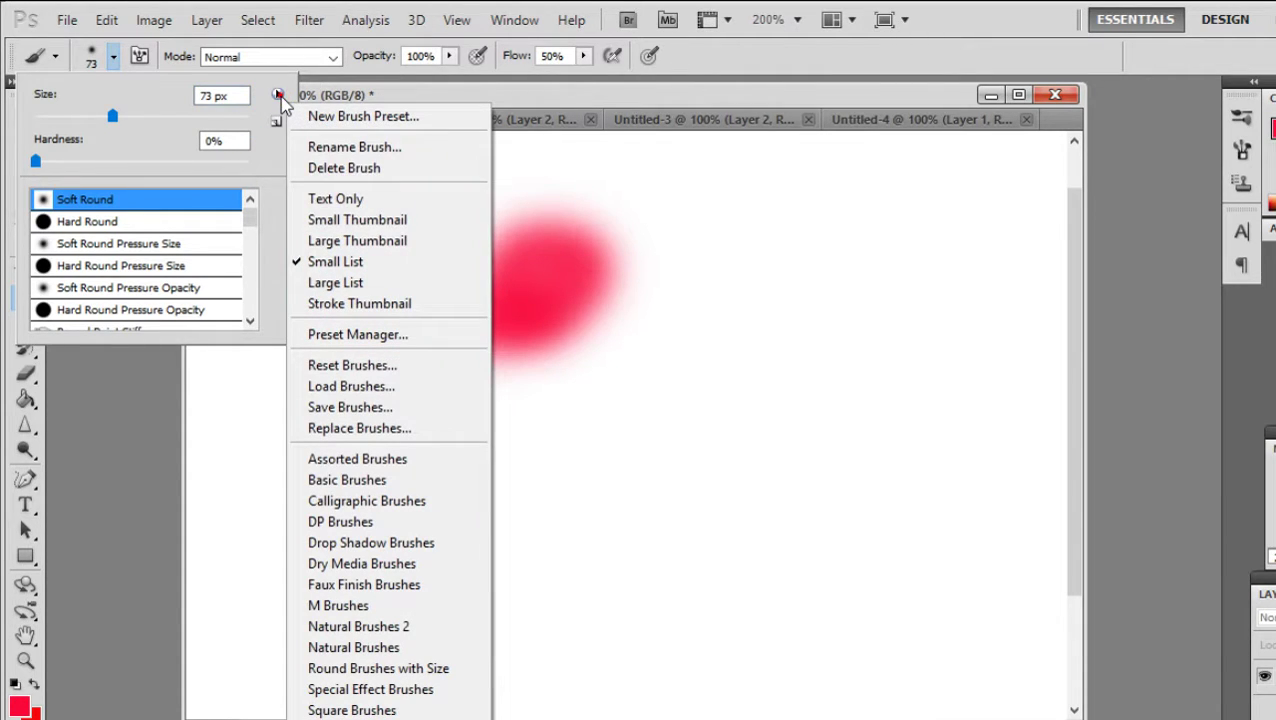
left_click(341, 220)
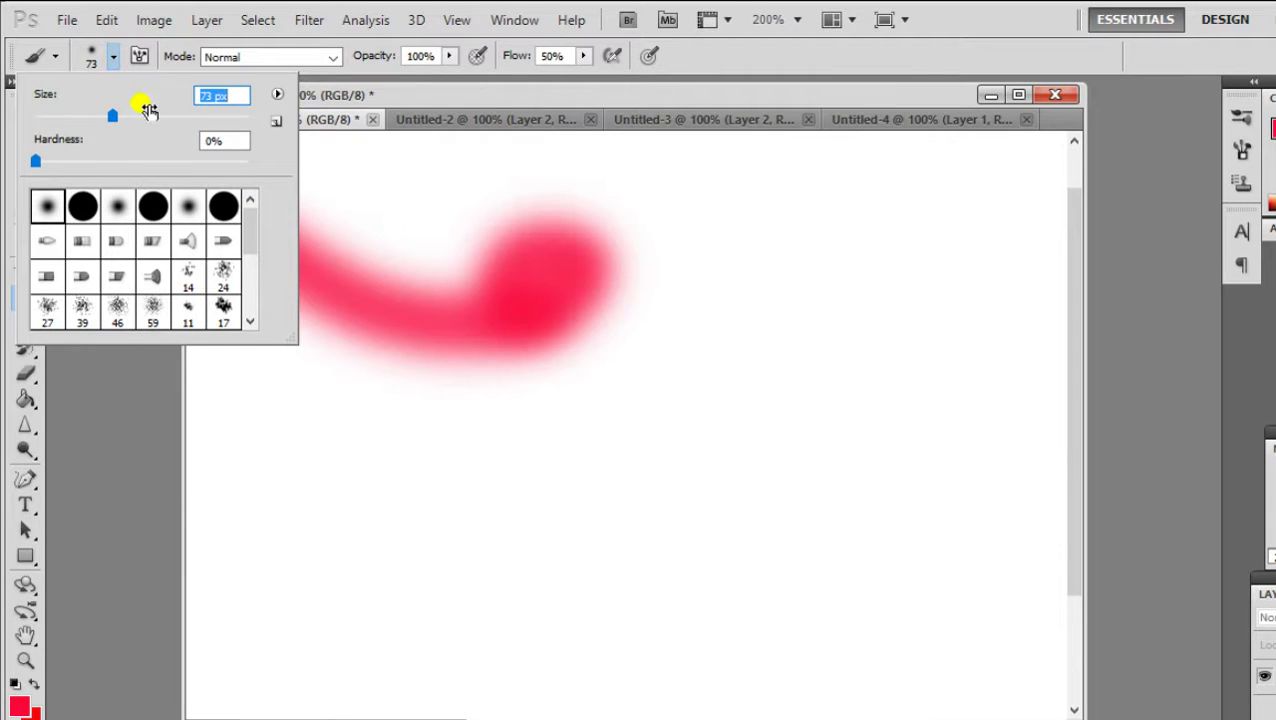
- Paint pink test strokes at lowered opacity, then undo them back to blank
mouse_move(507, 592)
left_mouse_down()
mouse_move(695, 550)
mouse_move(765, 712)
mouse_move(638, 607)
mouse_move(775, 490)
mouse_move(732, 464)
left_mouse_up()
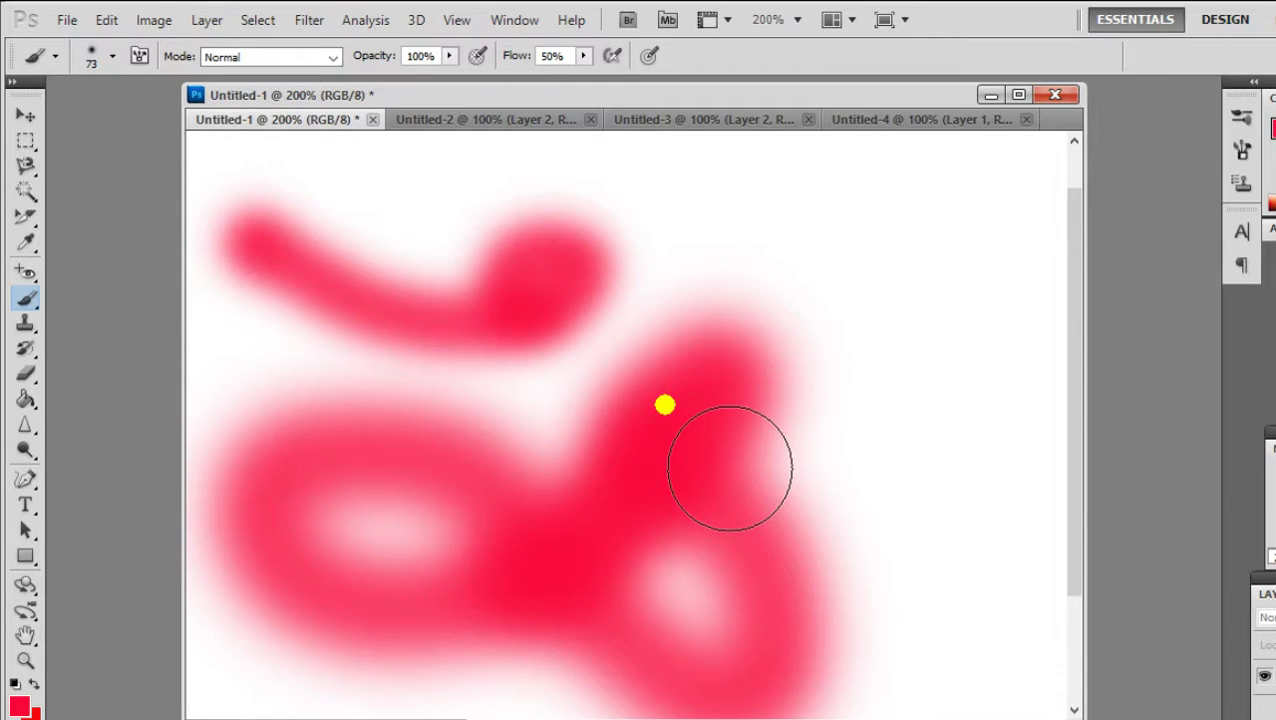
left_click(451, 57)
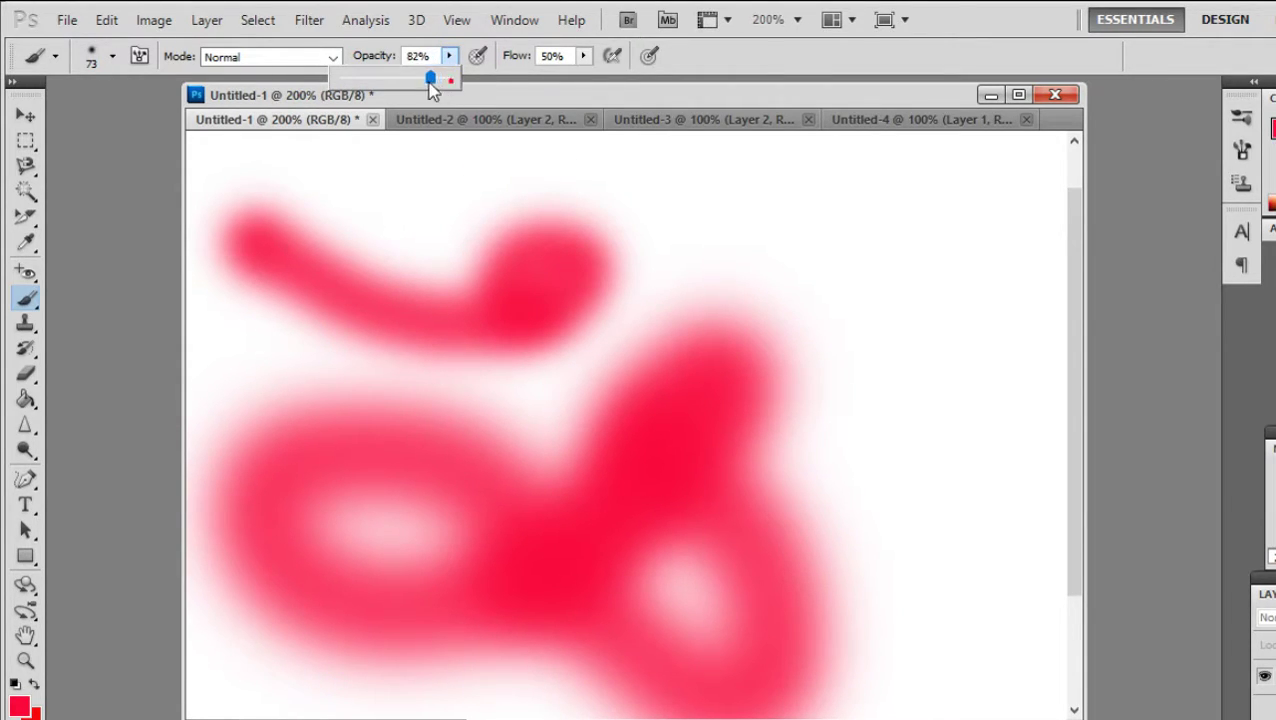
mouse_move(680, 200)
left_mouse_down()
mouse_move(743, 270)
mouse_move(840, 333)
mouse_move(769, 362)
mouse_move(735, 413)
left_mouse_up()
mouse_move(1025, 285)
left_mouse_down()
mouse_move(968, 498)
mouse_move(745, 515)
left_mouse_up()
mouse_move(680, 452)
left_mouse_down()
mouse_move(874, 293)
mouse_move(769, 444)
mouse_move(934, 493)
left_mouse_up()
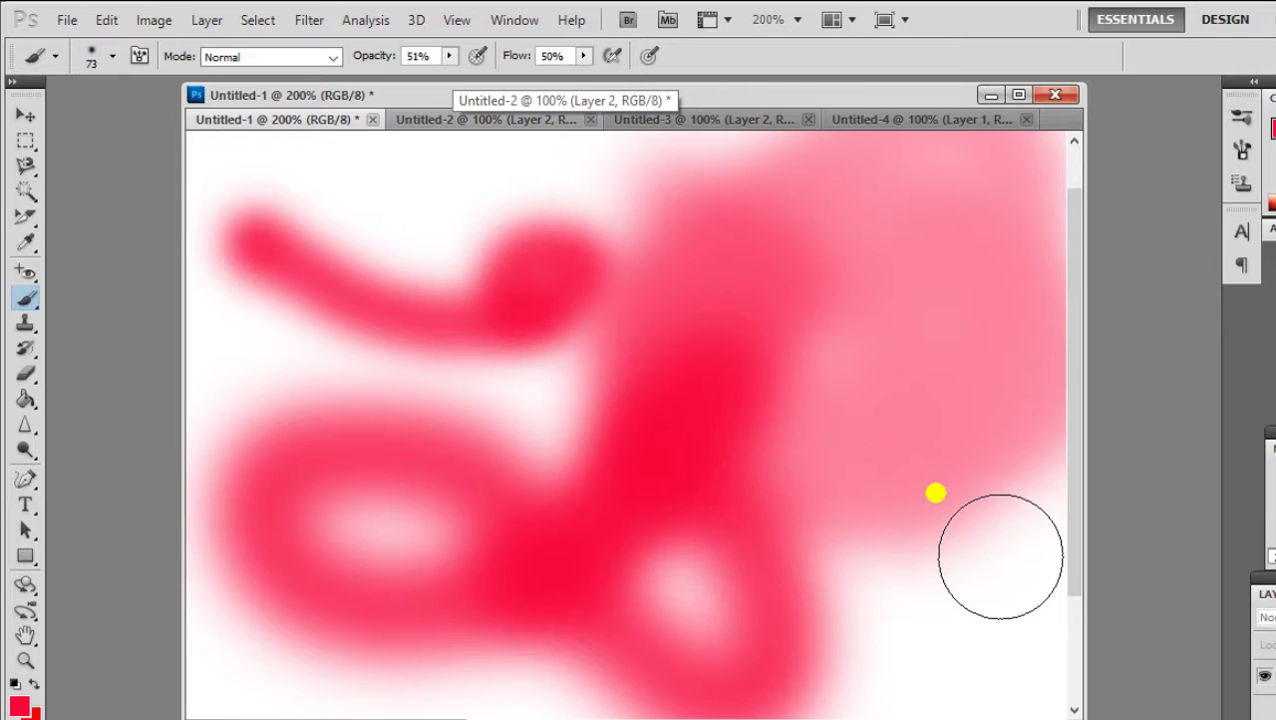
key("ctrl+alt+z")
key("ctrl+alt+z")
key("ctrl+alt+z")
key("ctrl+alt+z")
key("ctrl+alt+z")
key("ctrl+alt+z")
key("ctrl+alt+z")
key("ctrl+alt+z")
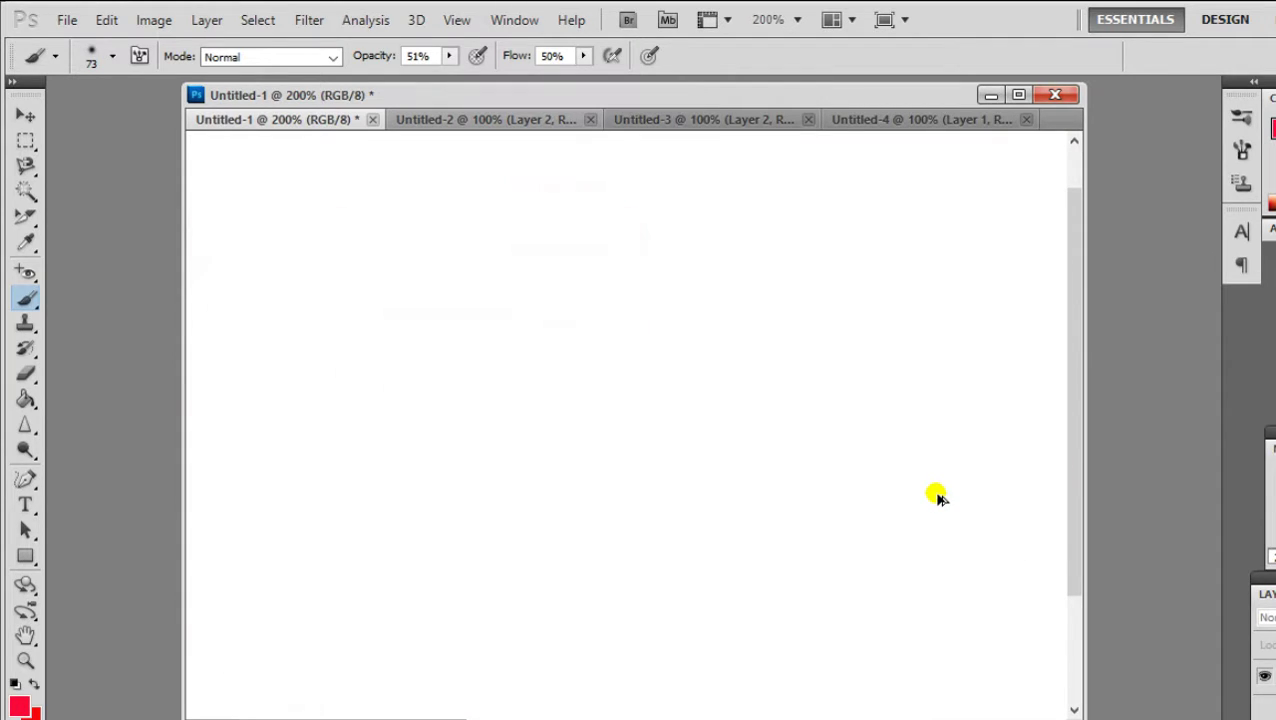
- Keep opacity at 100%, raise flow to 59%, and paint a soft red test stroke
left_click(450, 56)
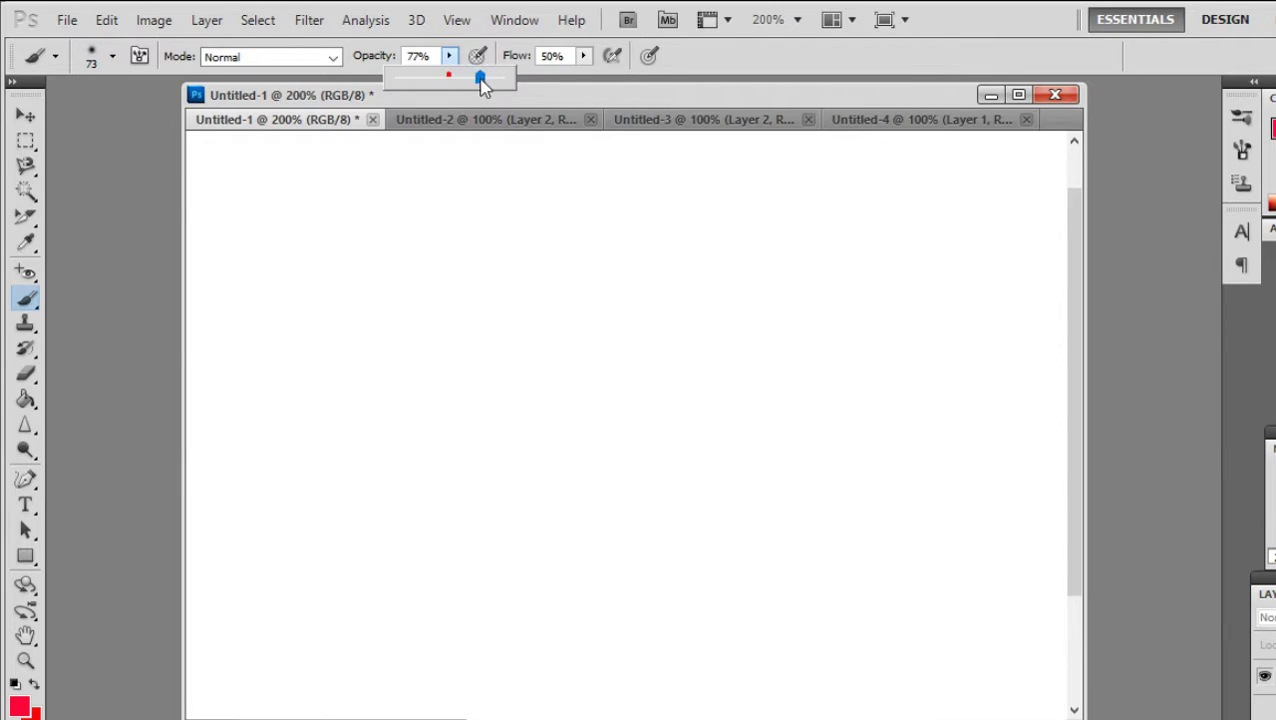
left_click(595, 62)
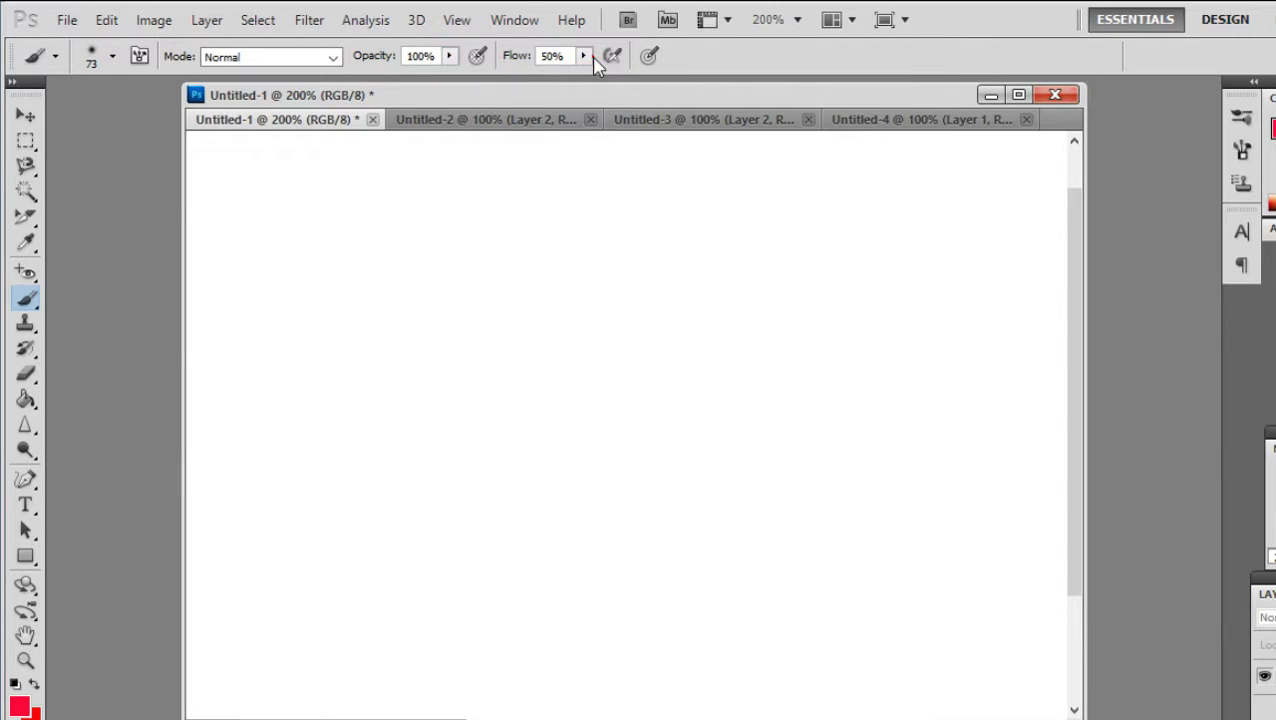
left_click(584, 57)
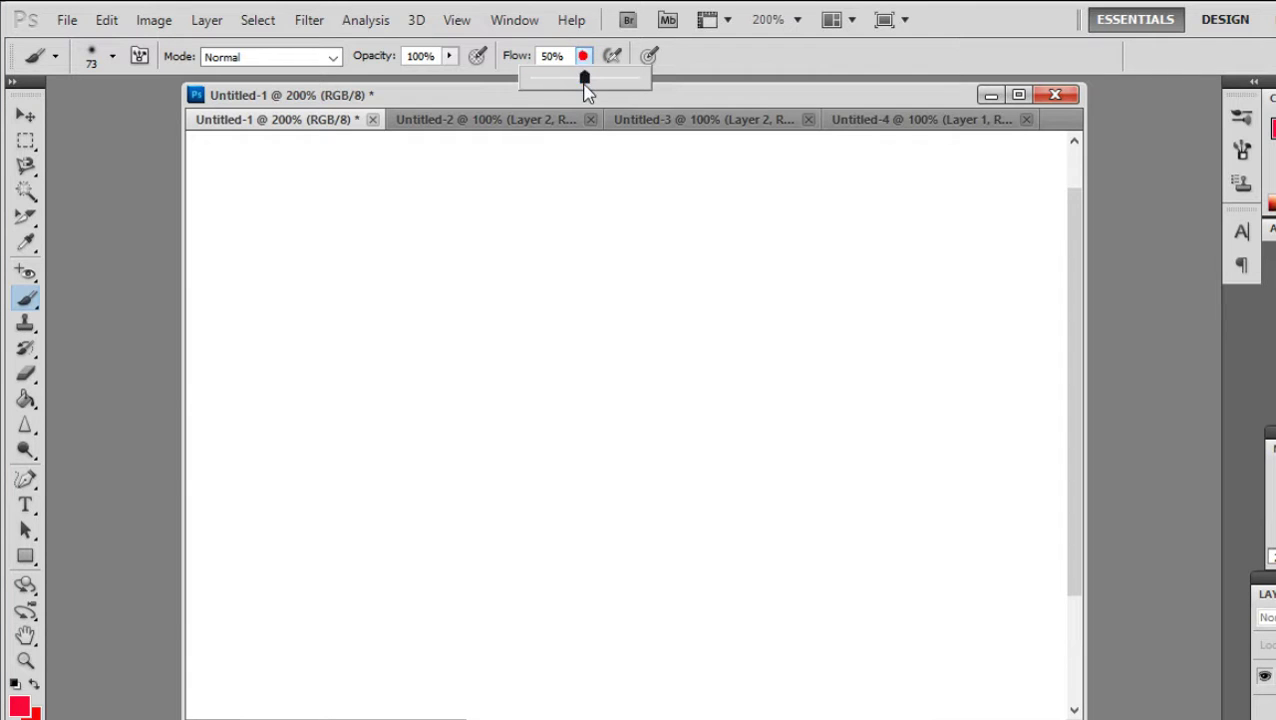
left_click_drag(590, 76, 598, 76)
left_click(564, 134)
mouse_move(527, 299)
left_mouse_down()
mouse_move(377, 397)
mouse_move(333, 455)
left_mouse_up()
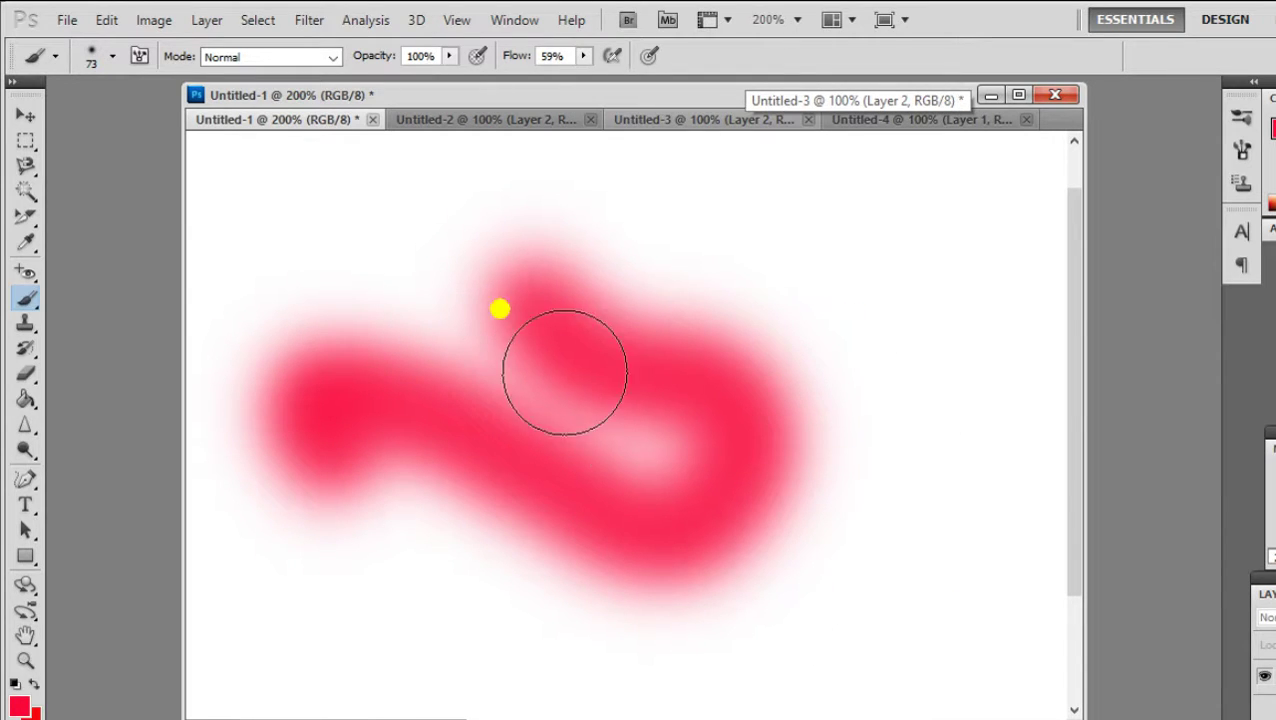
- Raise flow to 89%, paint heavy red strokes, then undo them all
left_click(584, 56)
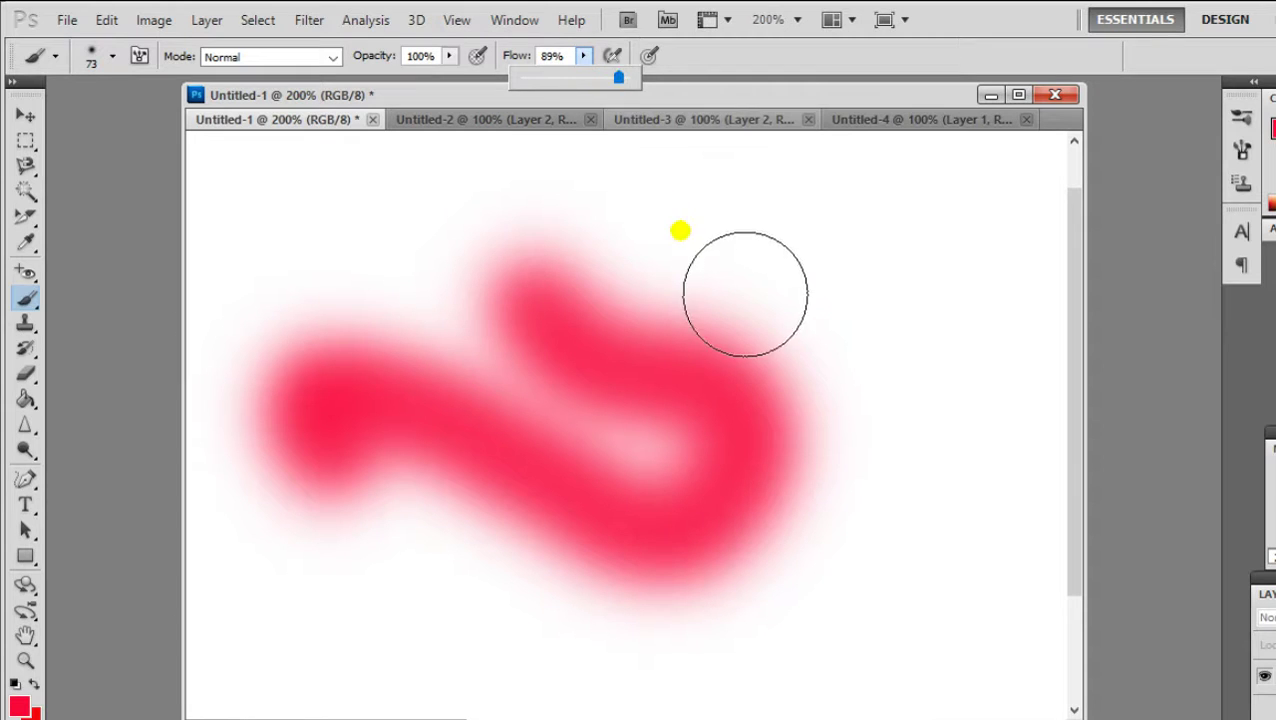
left_click_drag(692, 233, 870, 560)
mouse_move(969, 486)
left_mouse_down()
mouse_move(523, 503)
mouse_move(534, 628)
left_mouse_up()
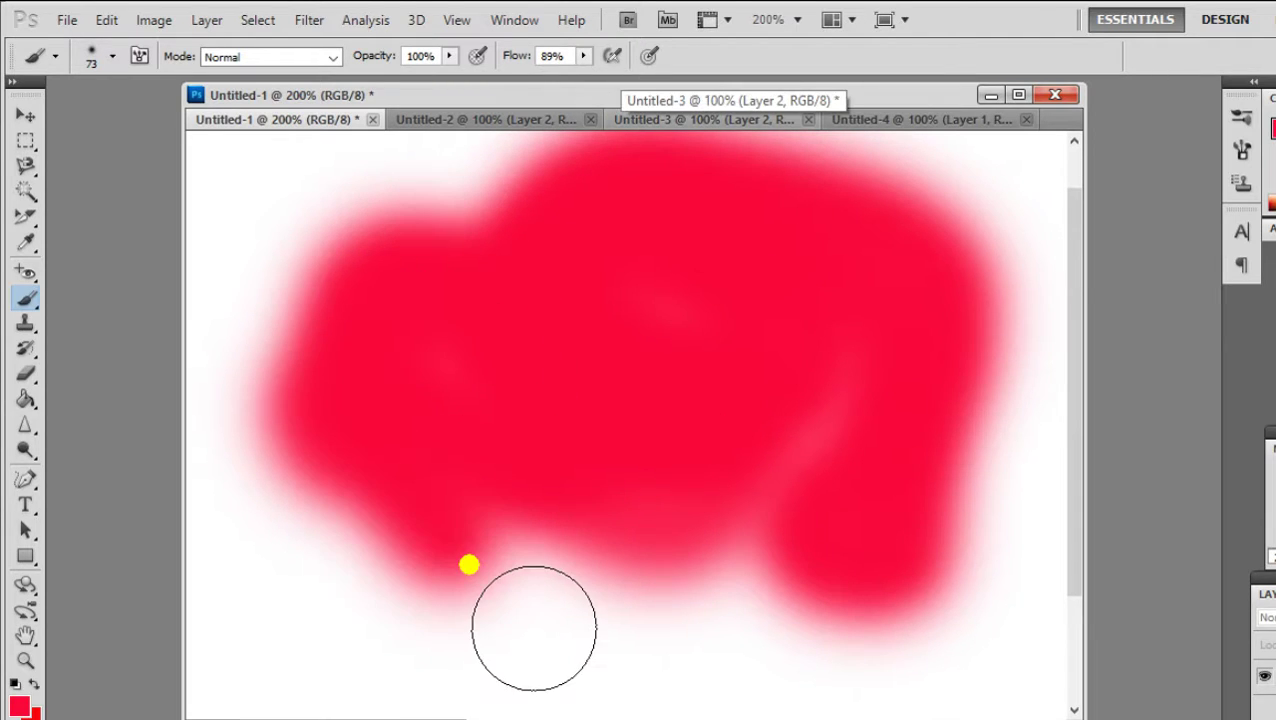
key("ctrl+alt+z")
key("ctrl+alt+z")
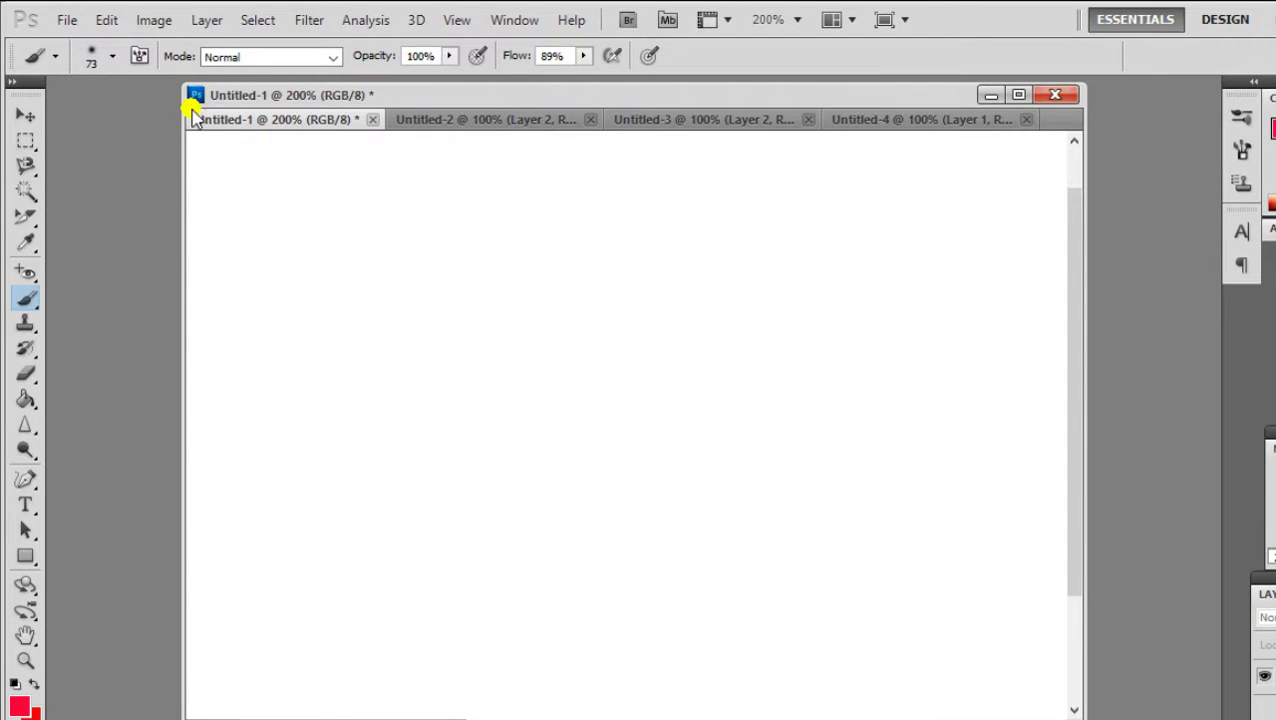
- Compare a hard round stroke with a 48% hardness stroke, then undo both
left_click(113, 56)
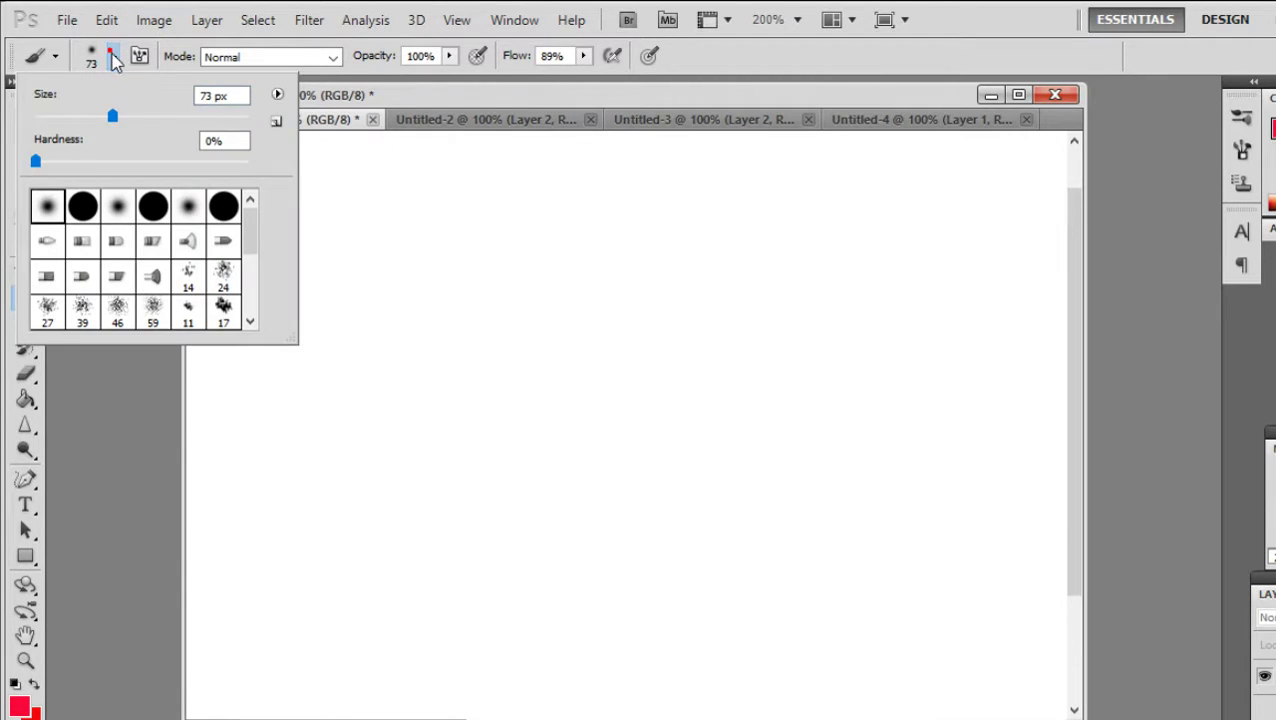
left_click(84, 206)
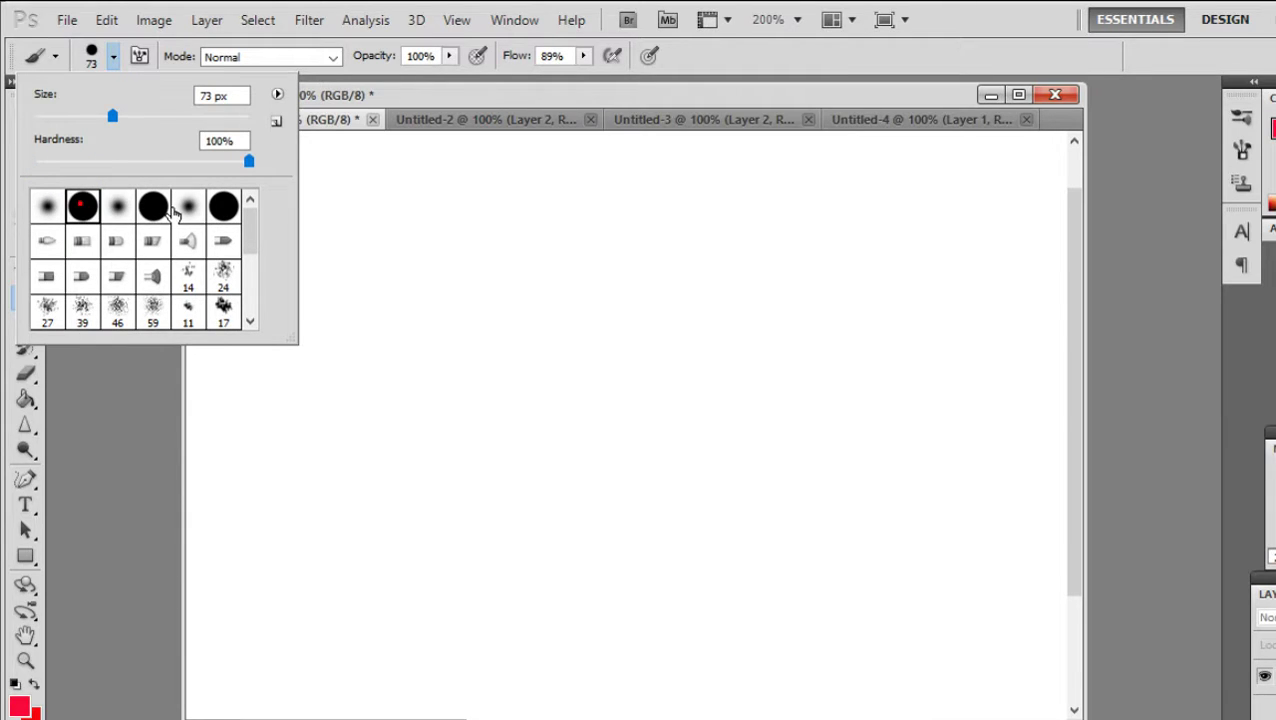
left_click_drag(466, 263, 826, 347)
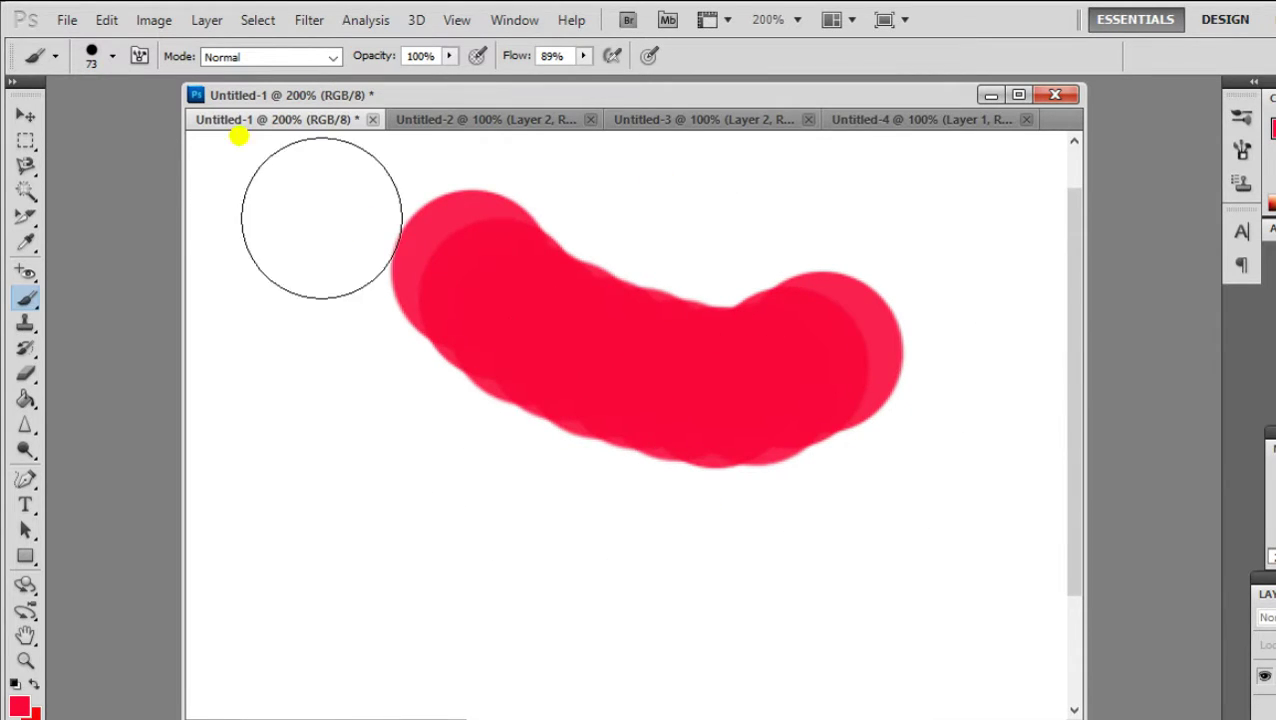
left_click(111, 60)
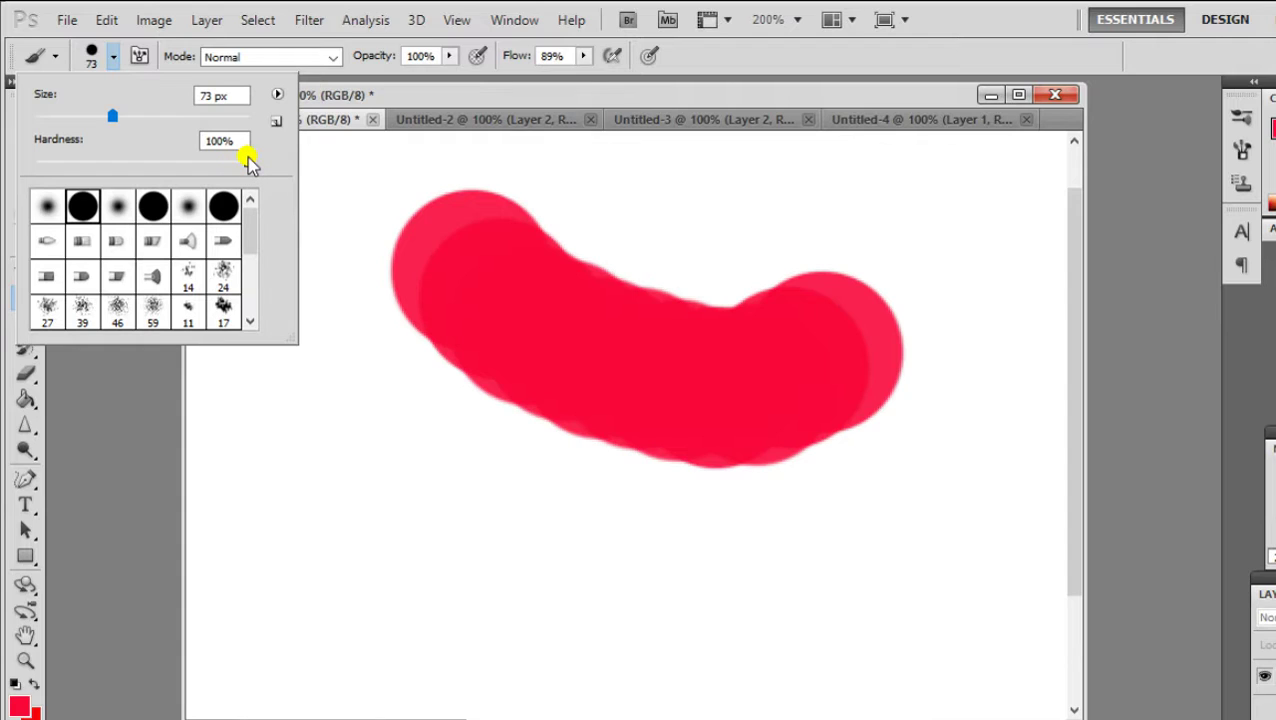
left_click(247, 161)
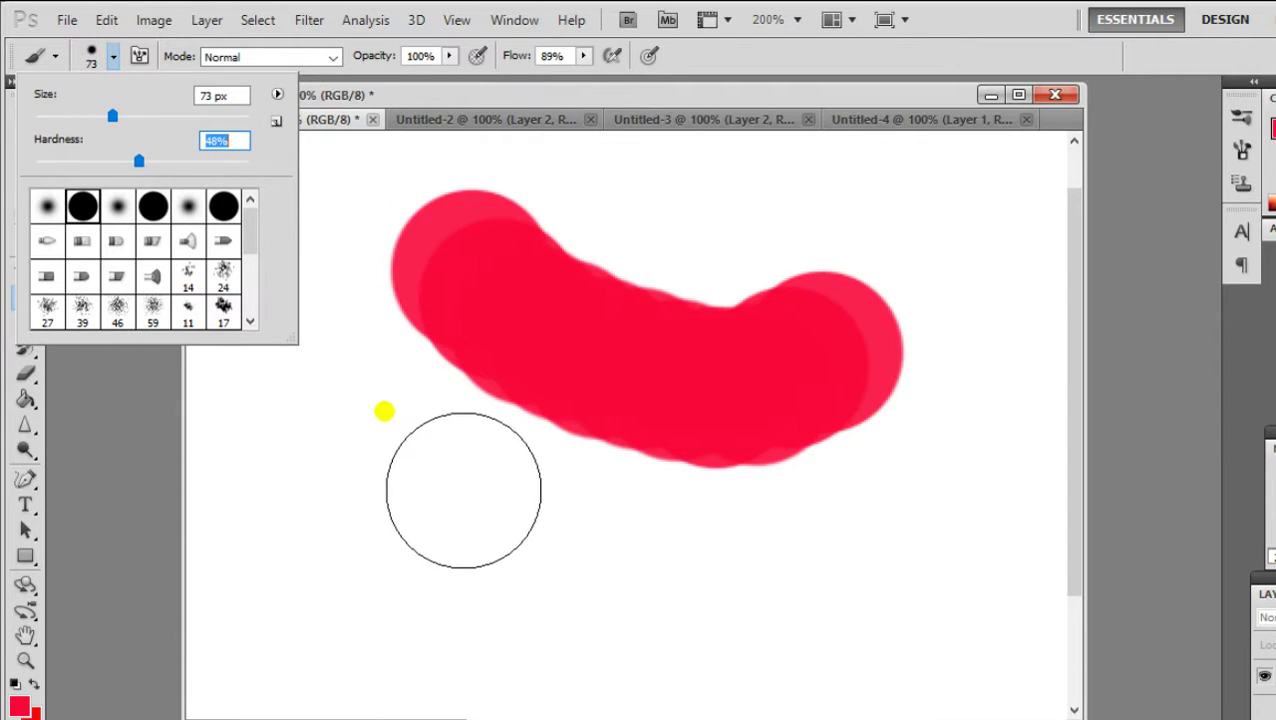
left_click_drag(384, 413, 618, 567)
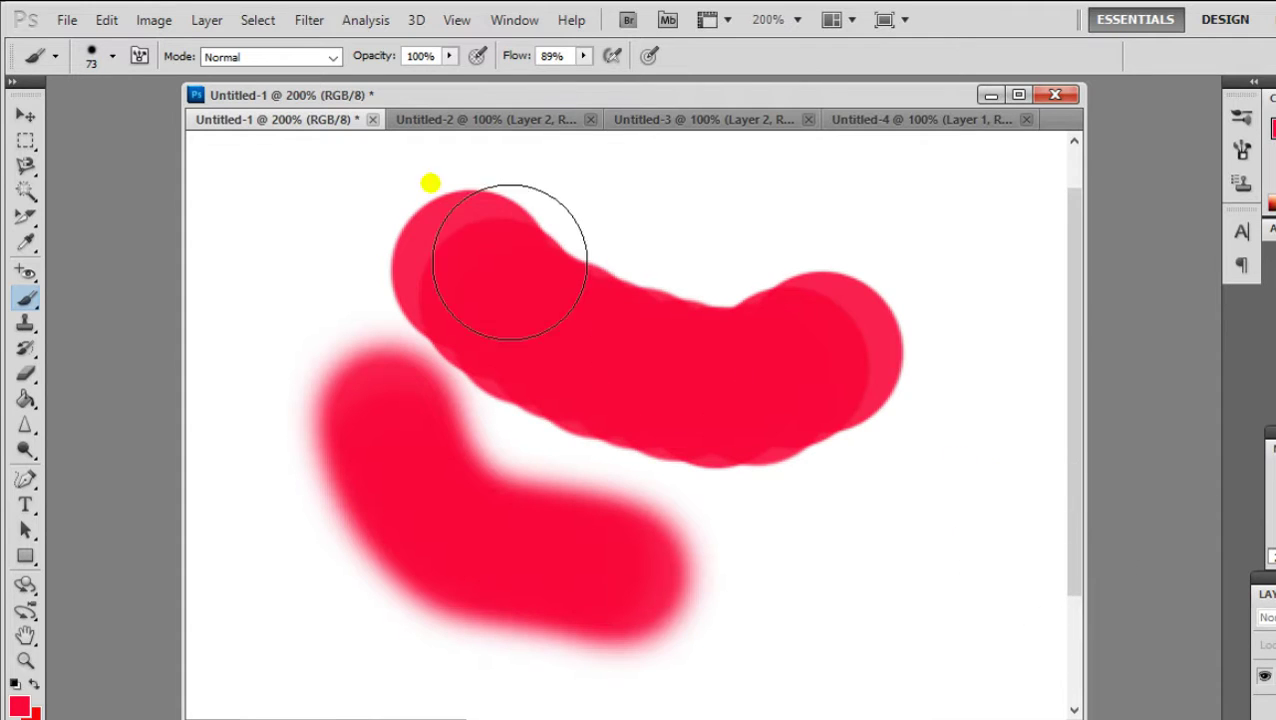
key("ctrl+alt+z")
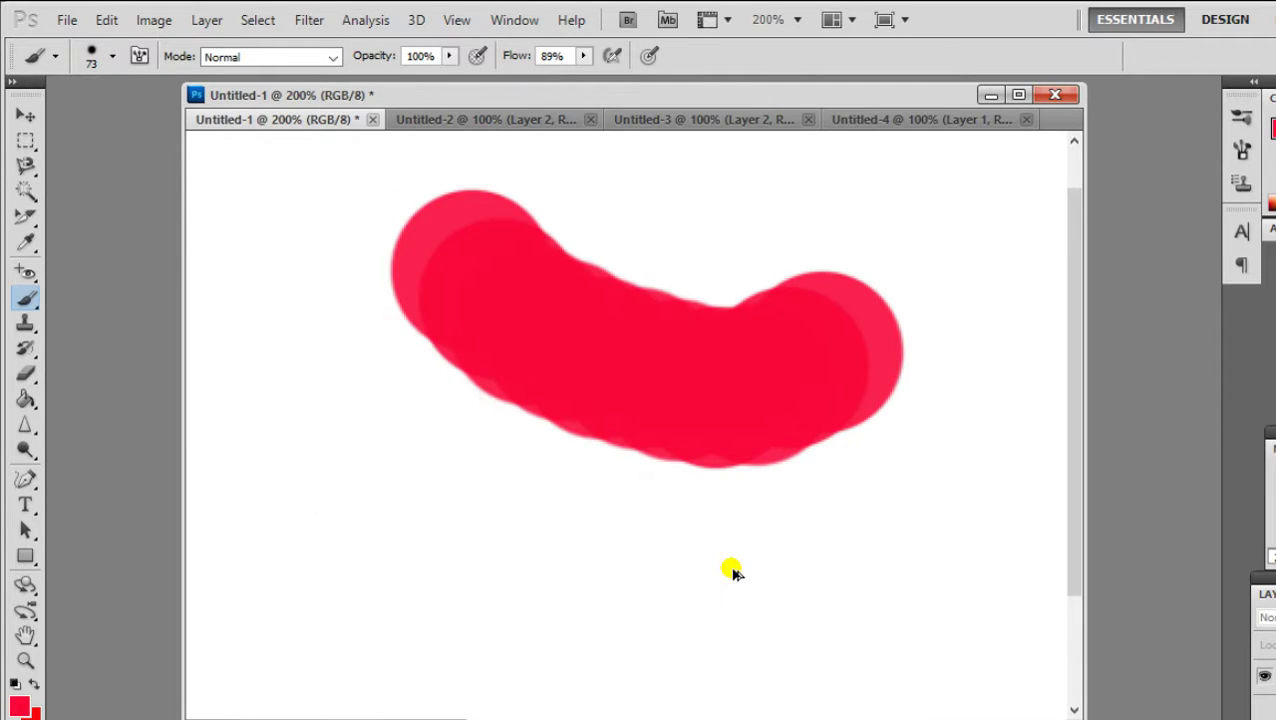
key("ctrl+alt+z")
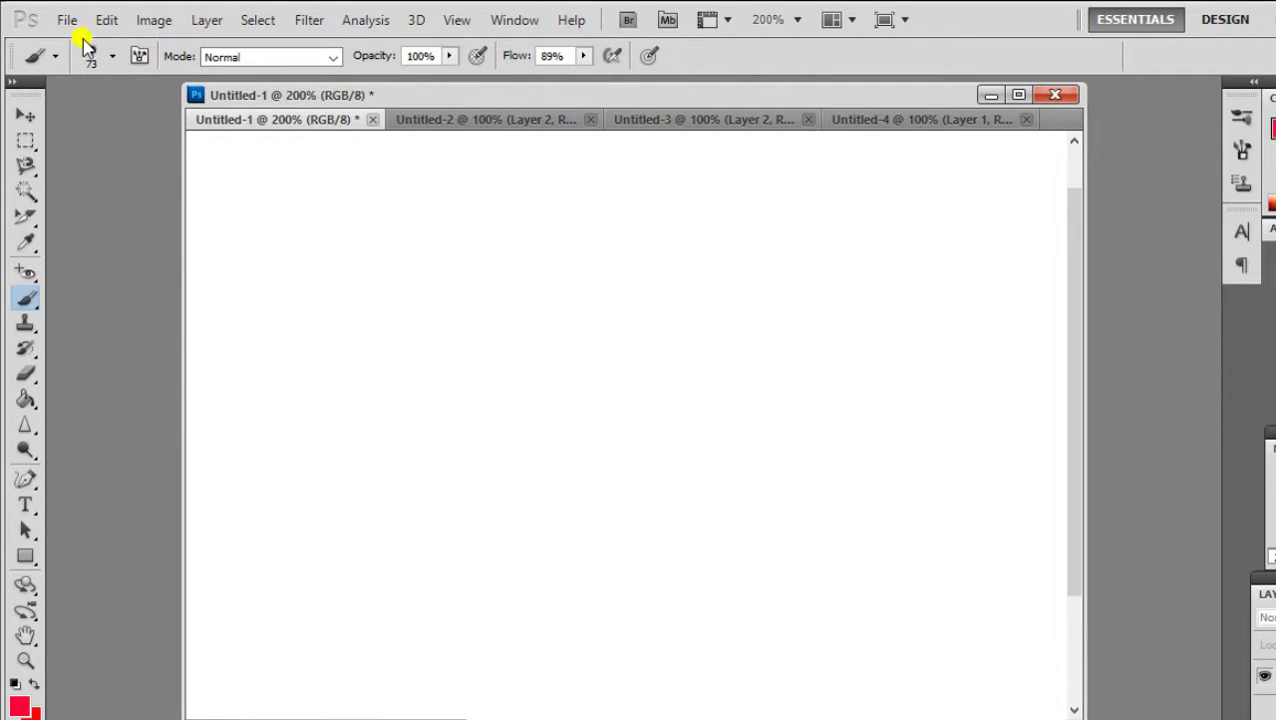
- Paint two soft red blobs in the upper-left area at 48% hardness
left_click(118, 53)
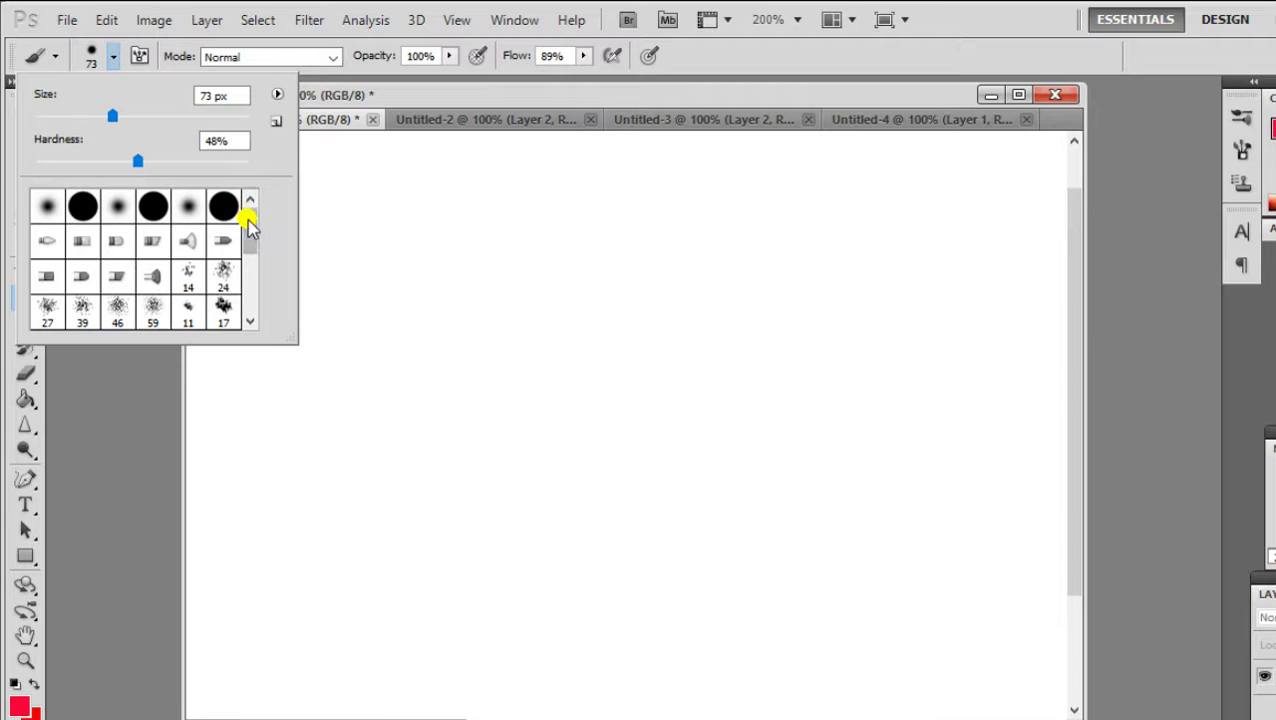
left_click_drag(248, 220, 252, 262)
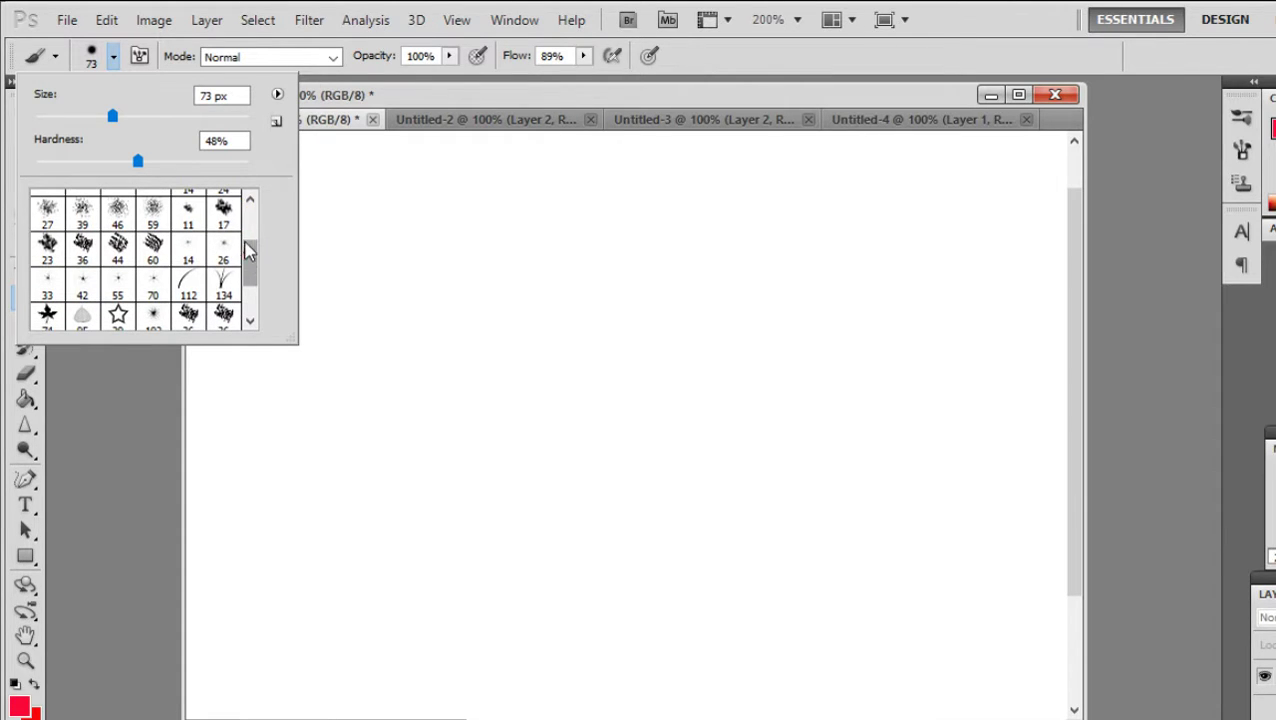
scroll(245, 250, "up", 3)
mouse_move(441, 165)
left_mouse_down()
mouse_move(339, 316)
mouse_move(367, 292)
left_mouse_up()
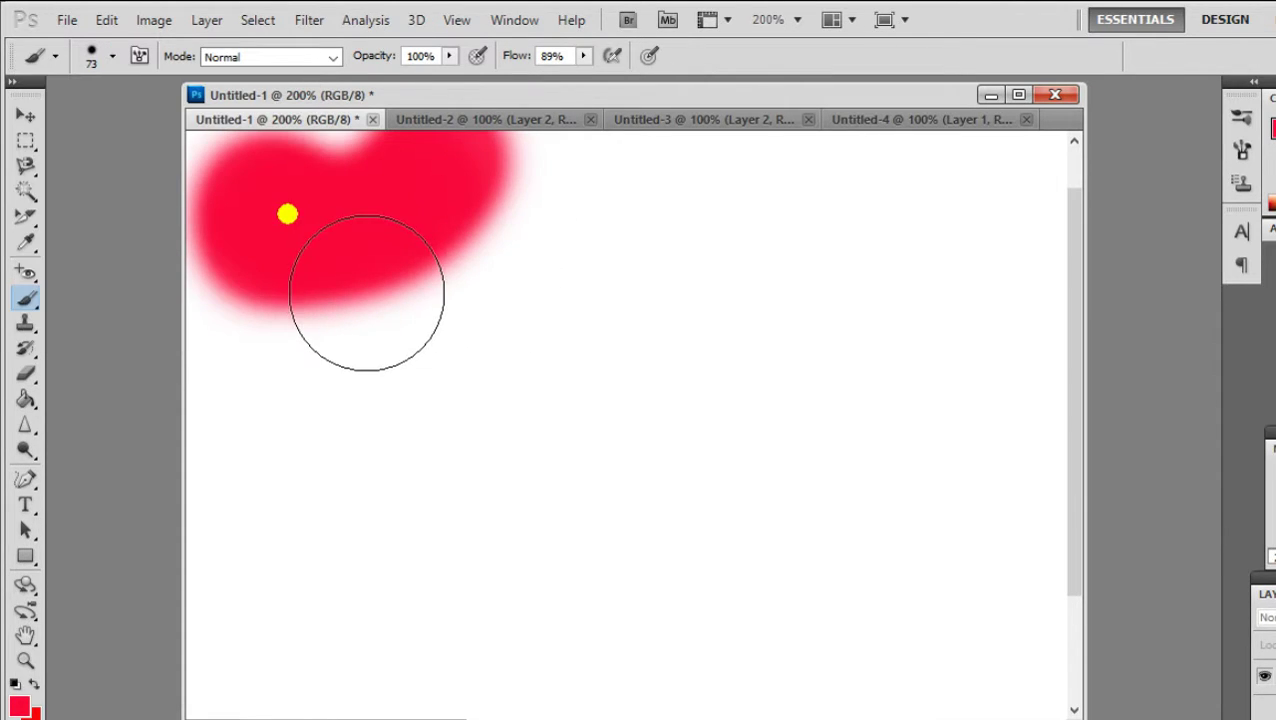
left_click_drag(477, 335, 485, 385)
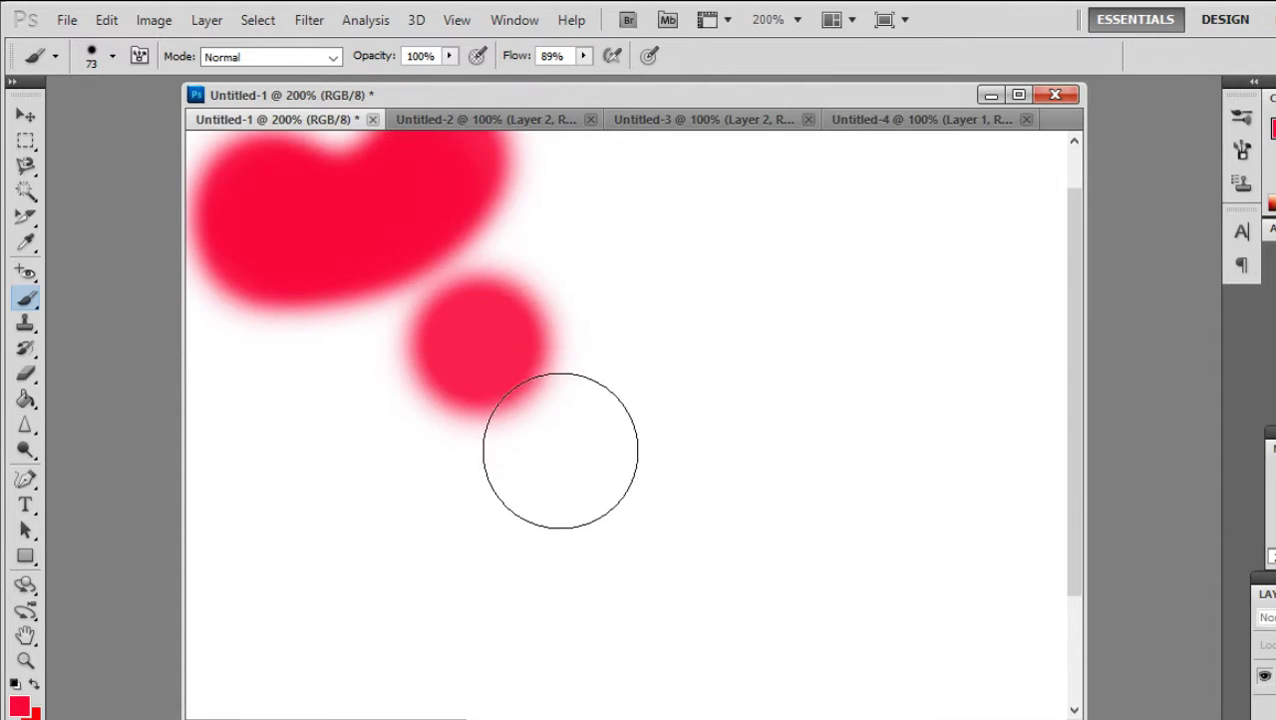
left_click(140, 57)
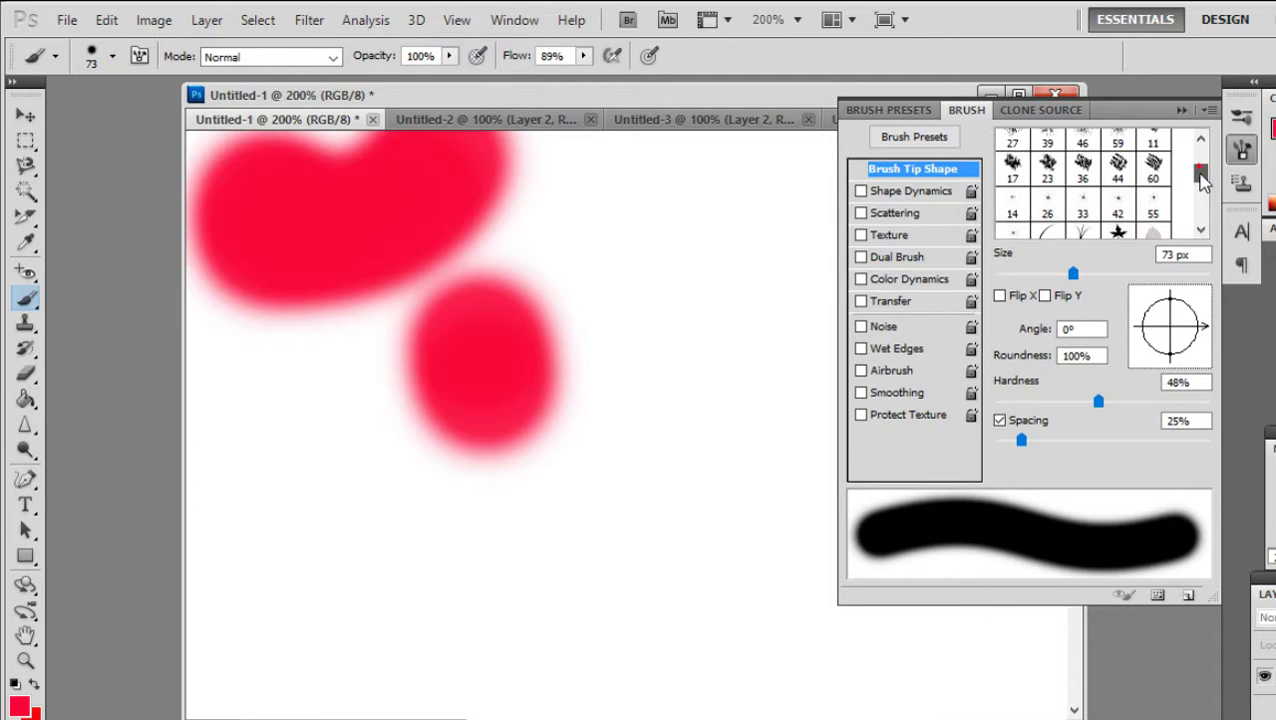
- Pick the 134 px grass tip, stamp one green tuft, and reduce size to 69 px
left_click_drag(1201, 172, 1201, 185)
left_click(1085, 180)
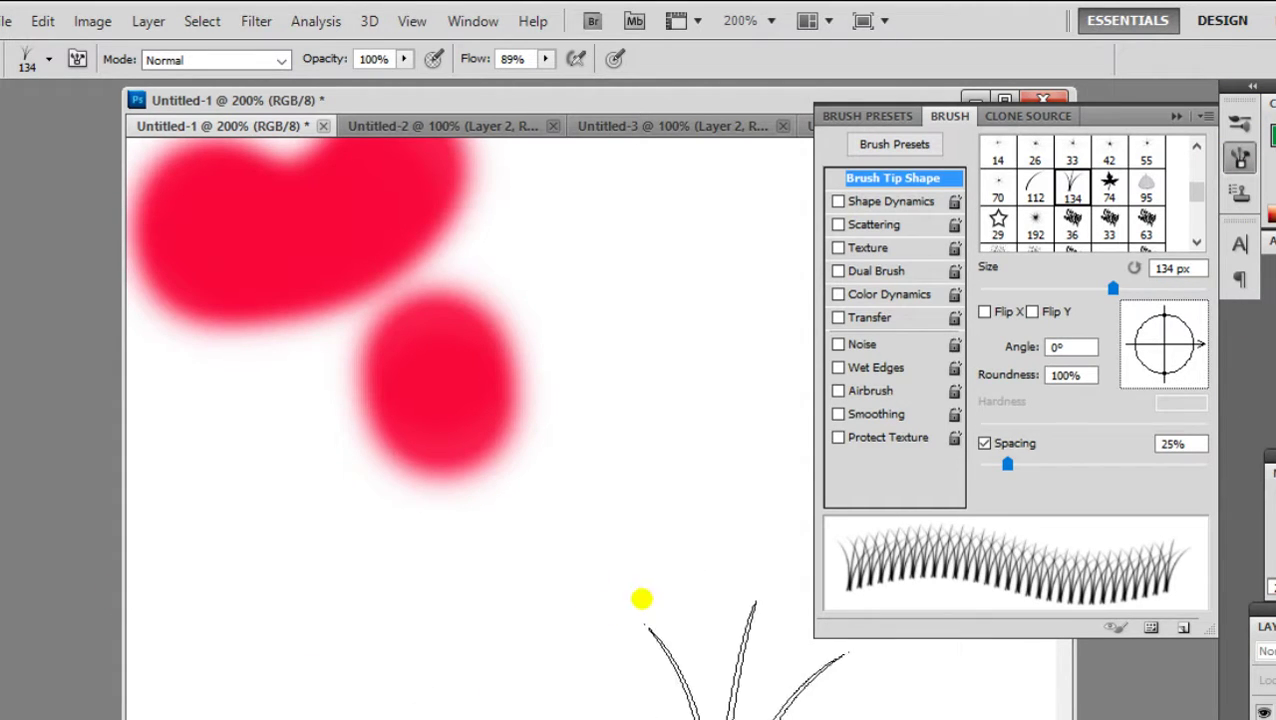
left_click(640, 383)
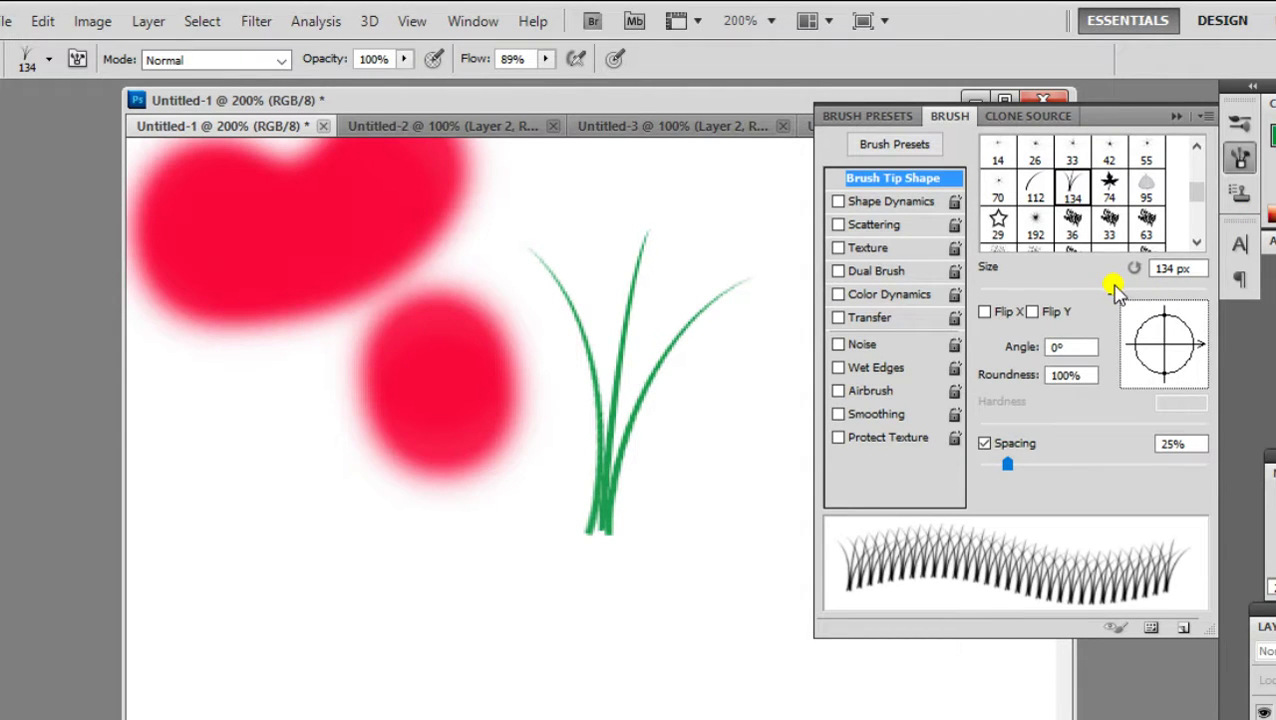
left_click_drag(1113, 288, 1057, 288)
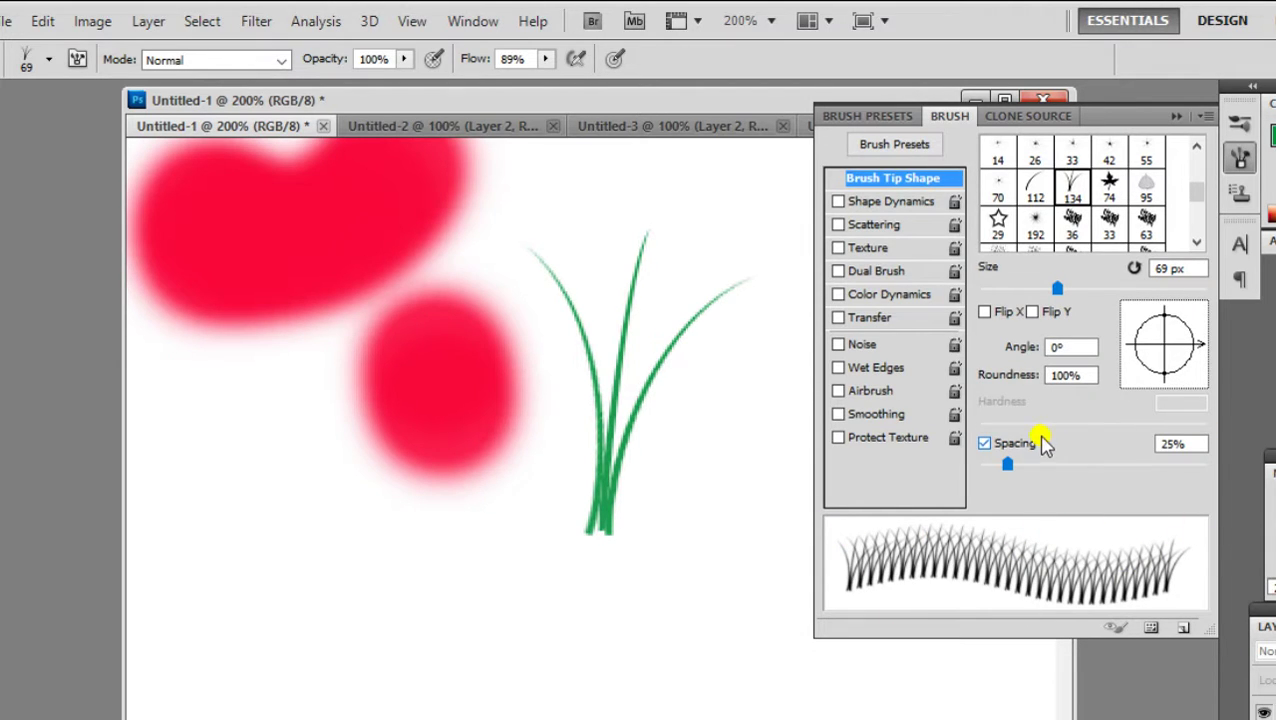
- Set brush spacing to 159% and stamp about eighteen grass tufts across the canvas
left_click_drag(1012, 465, 1127, 481)
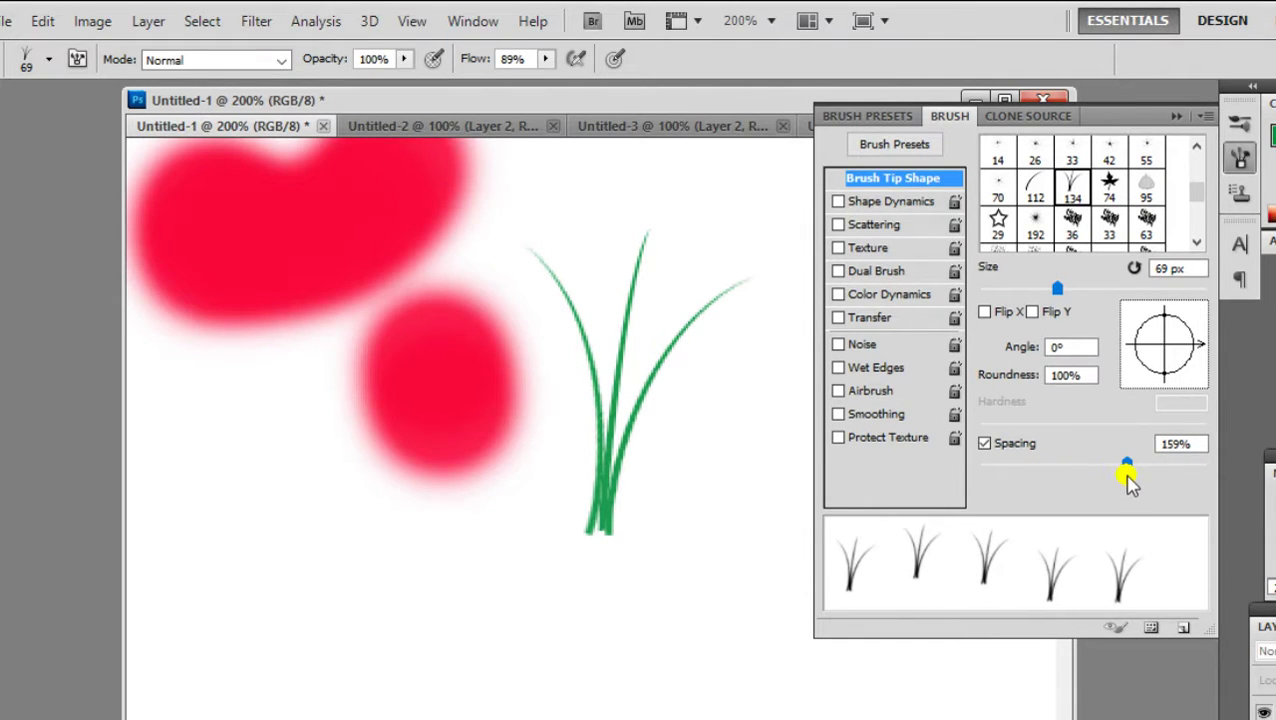
left_click(280, 560)
left_click(473, 576)
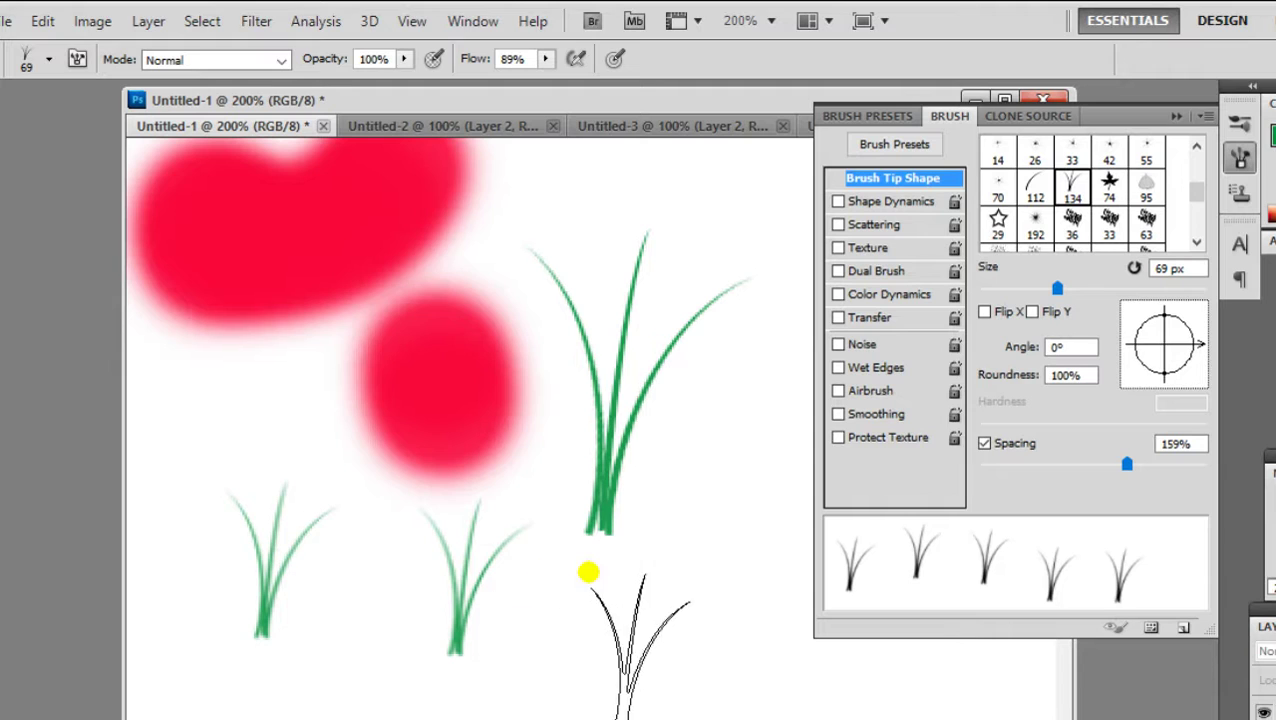
left_click(645, 595)
left_click(446, 660)
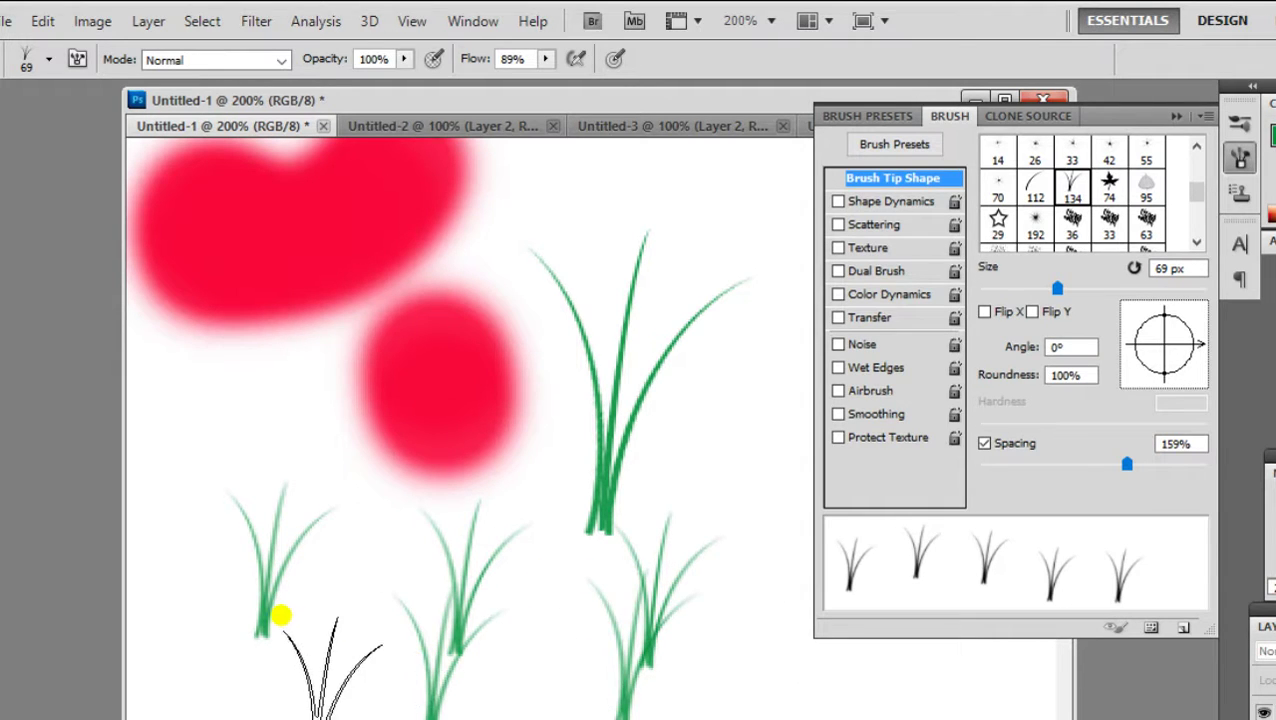
left_click(120, 472)
left_click(200, 505)
left_click(228, 340)
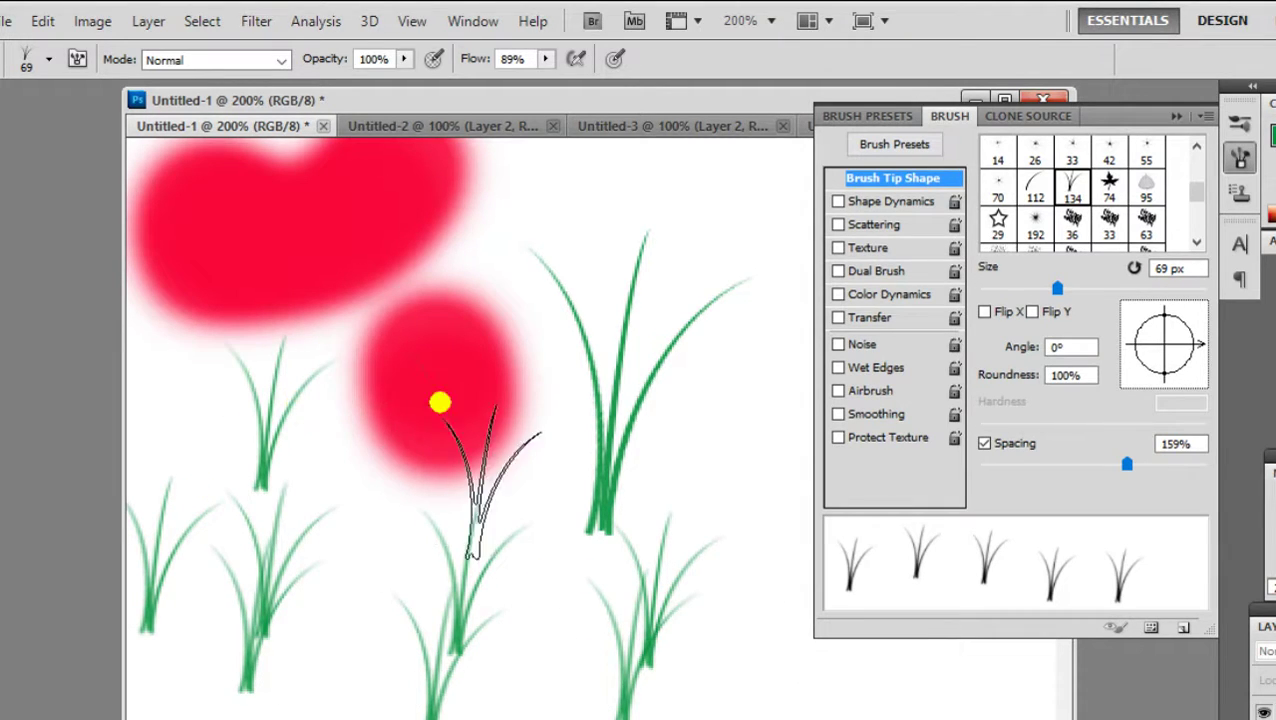
left_click(440, 402)
left_click(533, 188)
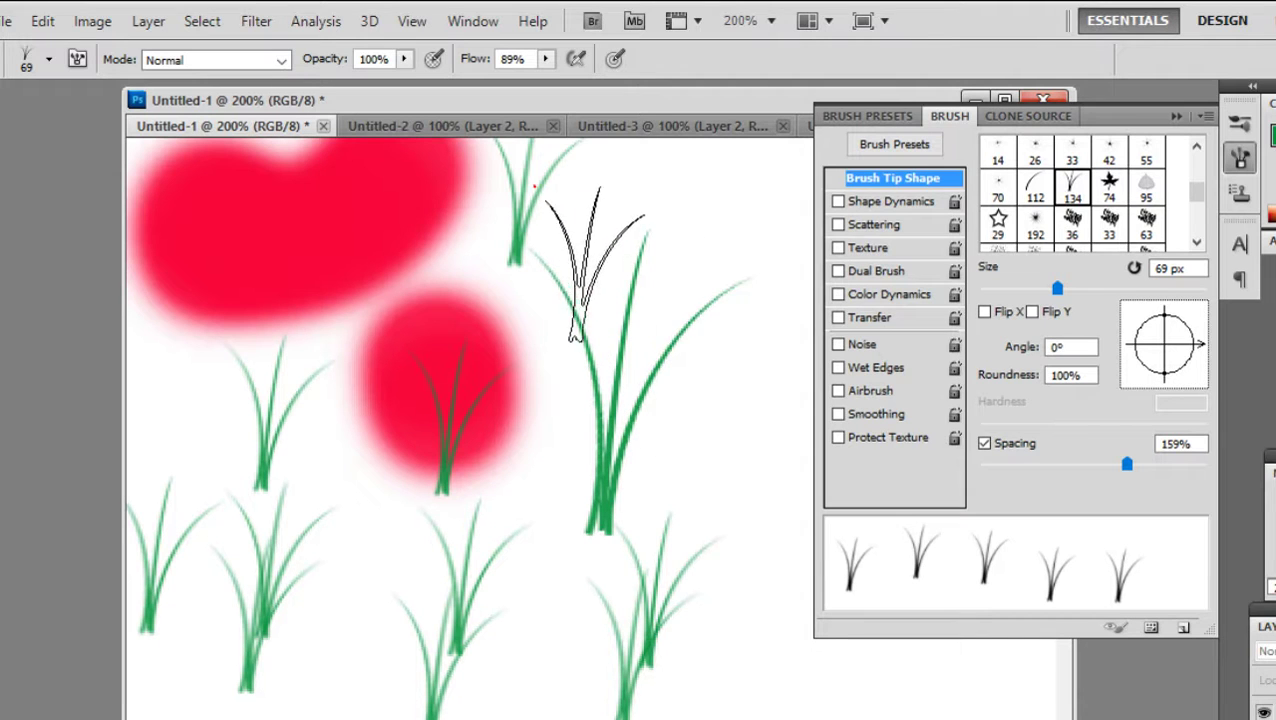
left_click(708, 188)
left_click(768, 345)
left_click(666, 472)
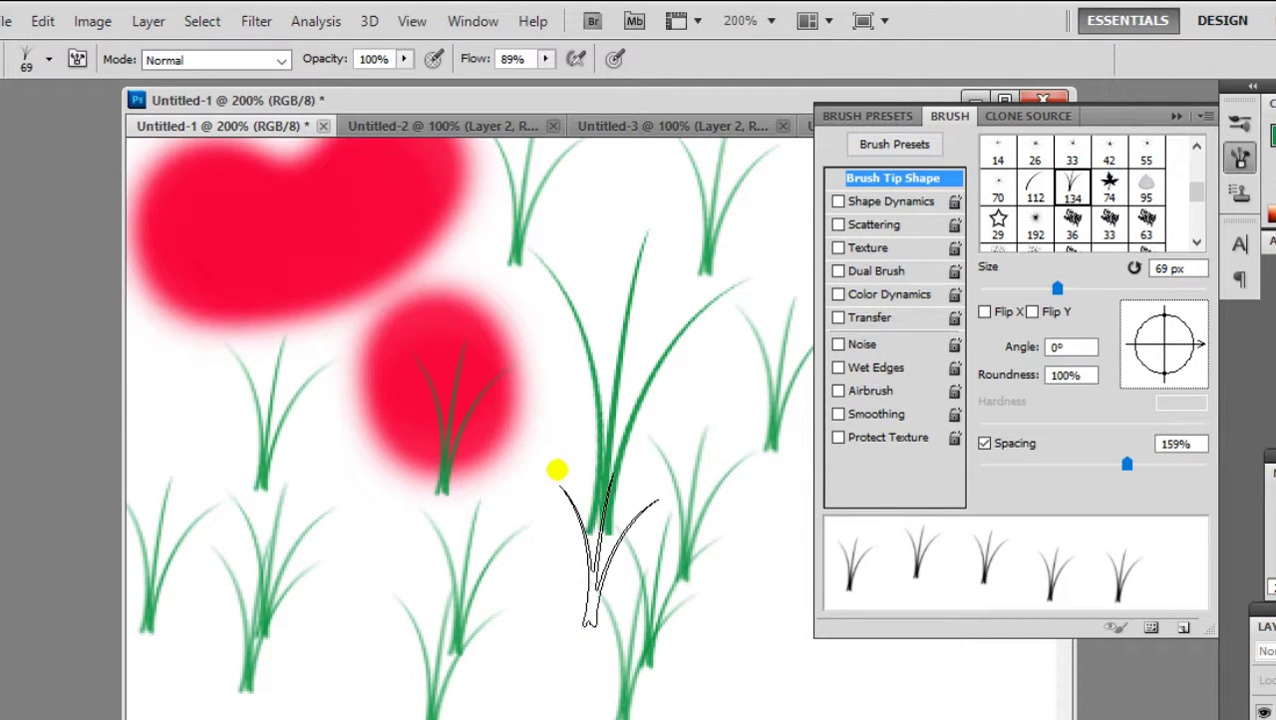
left_click(488, 360)
left_click(286, 212)
left_click(388, 232)
left_click(352, 370)
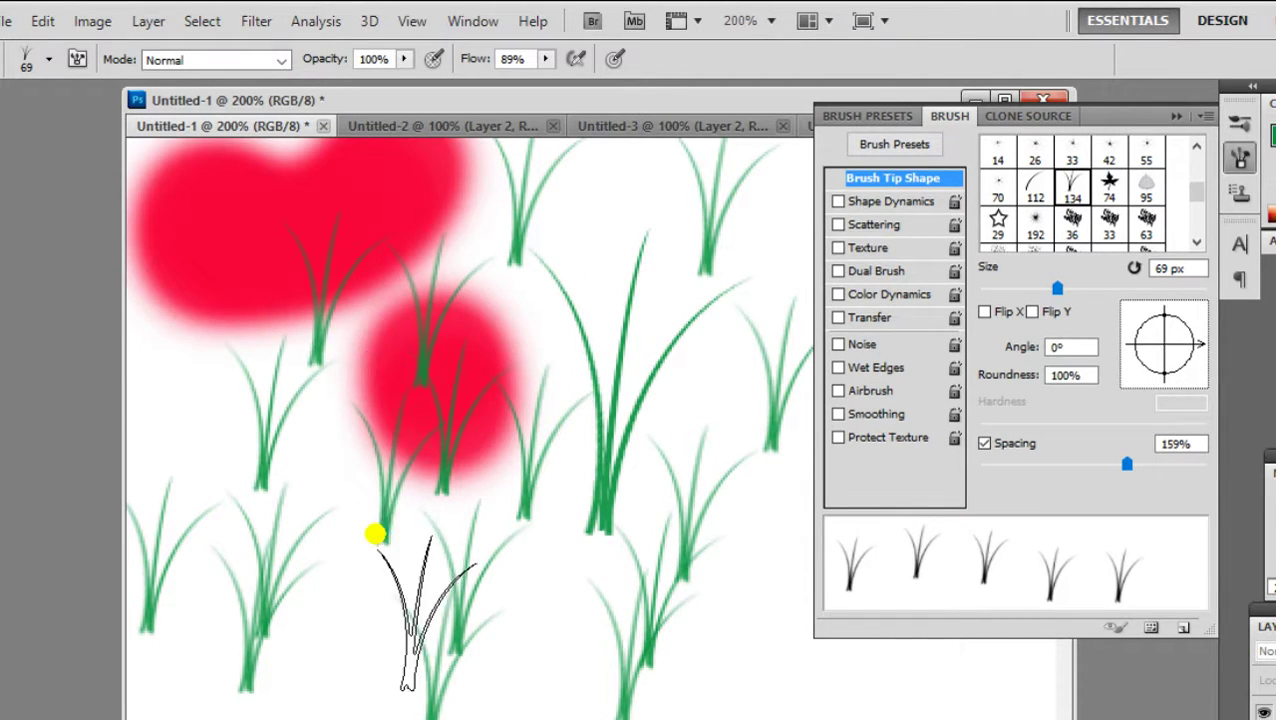
left_click(360, 600)
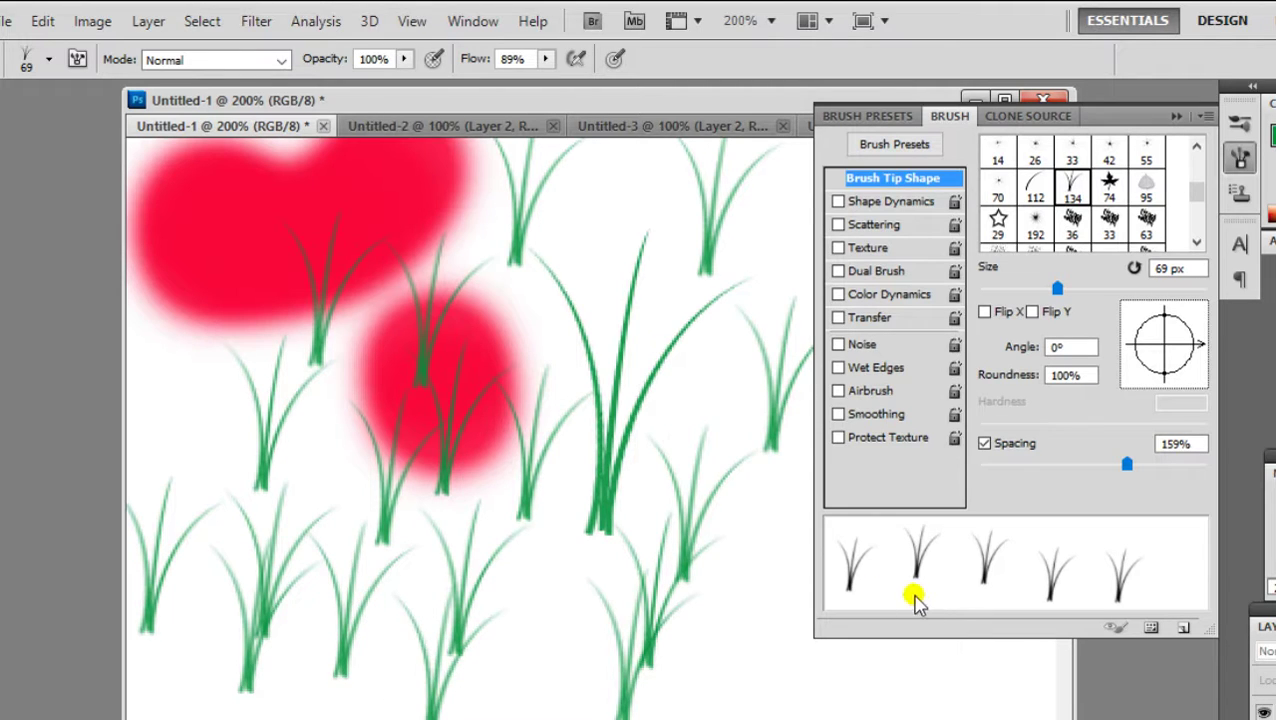
left_click(718, 612)
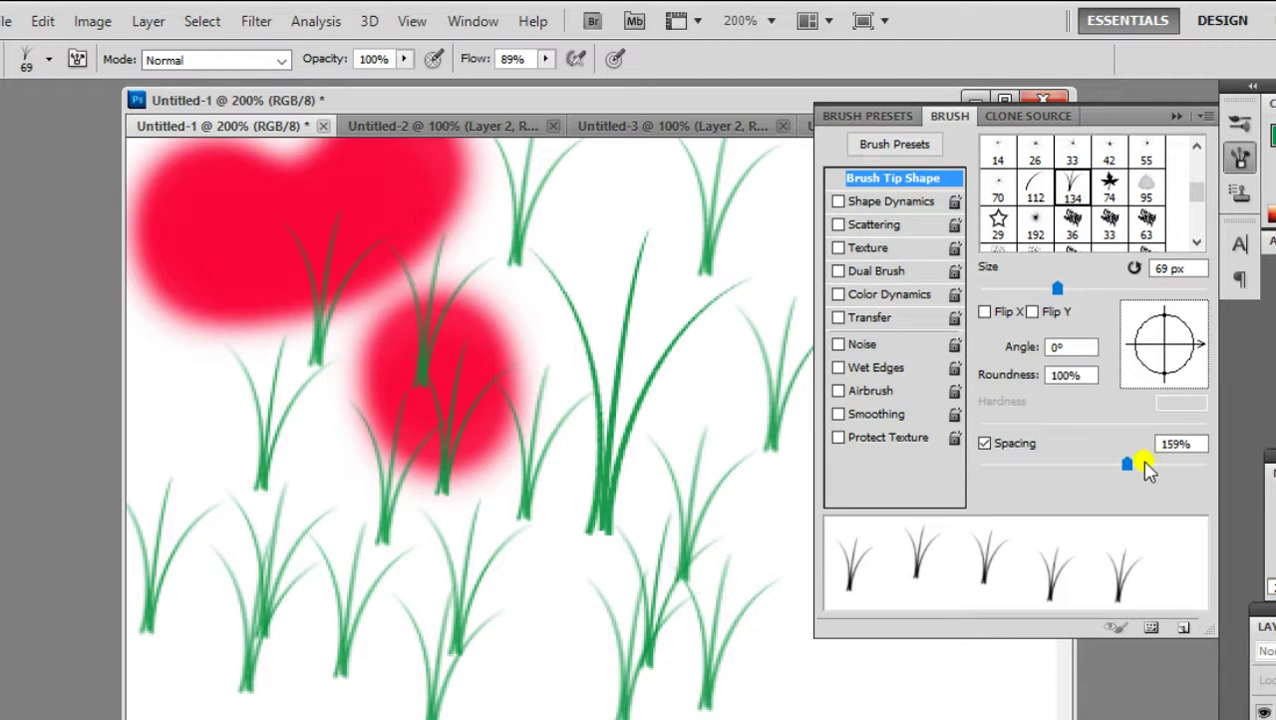
- Drop spacing to 52%, paint grass along the bottom and centre, then undo the dense strokes
left_click_drag(1130, 465, 1037, 465)
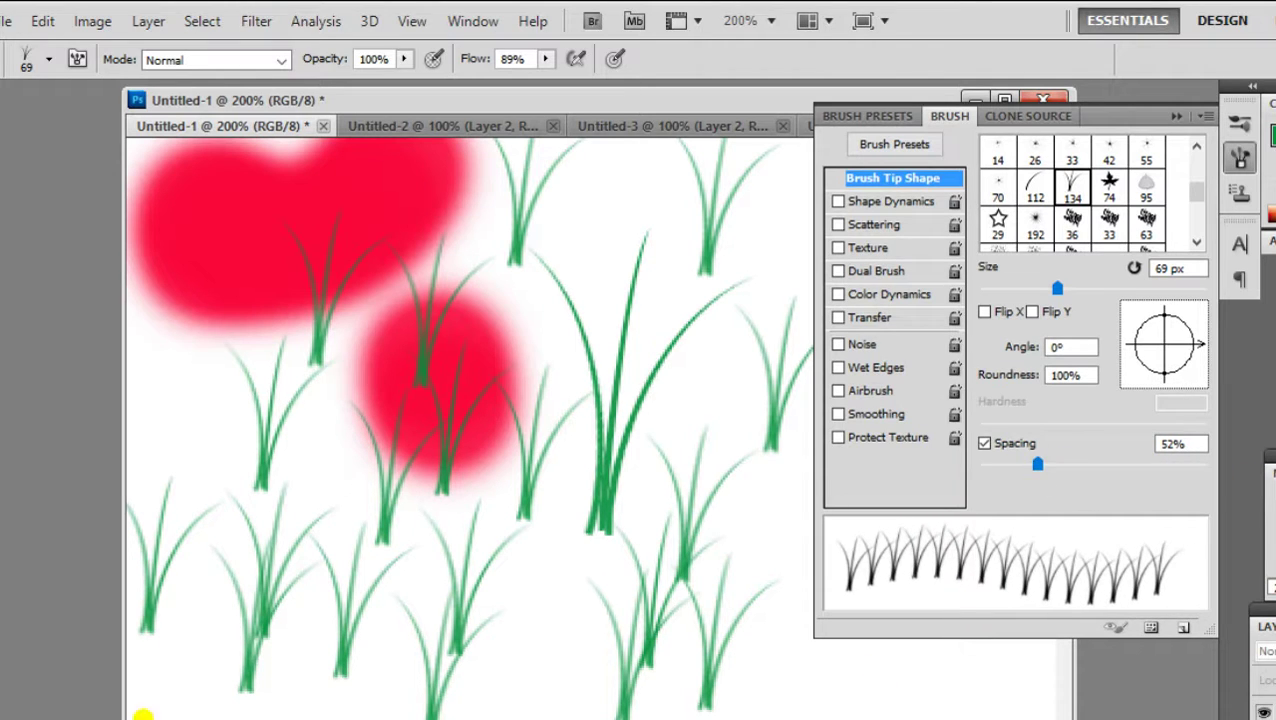
left_click(168, 678)
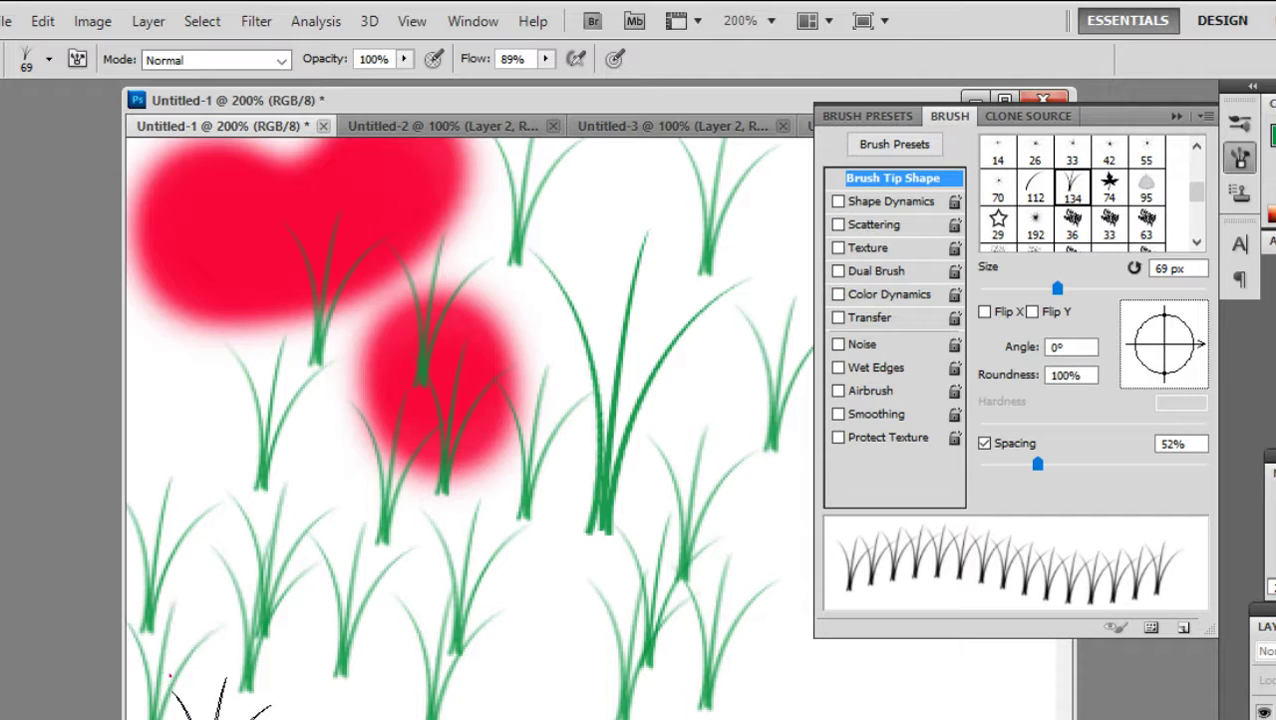
left_click_drag(168, 678, 765, 668)
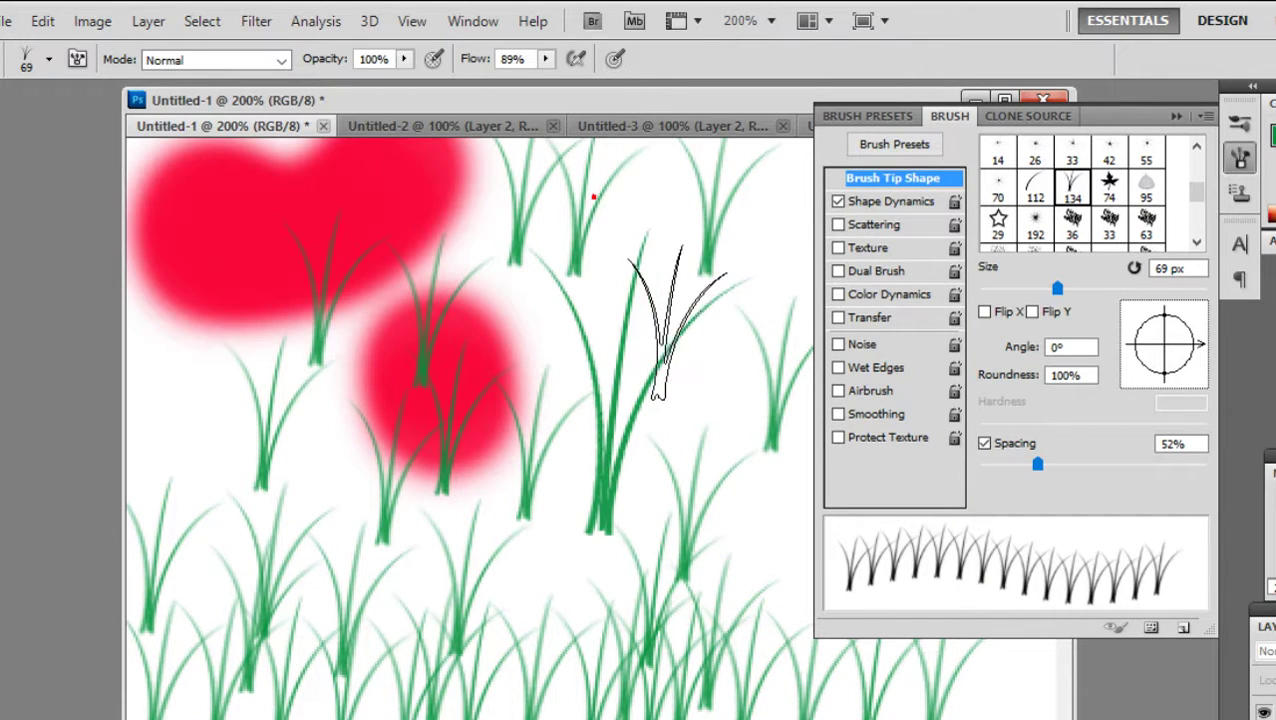
mouse_move(658, 265)
left_mouse_down()
mouse_move(657, 397)
mouse_move(527, 293)
mouse_move(476, 379)
mouse_move(481, 433)
mouse_move(452, 622)
mouse_move(478, 457)
left_mouse_up()
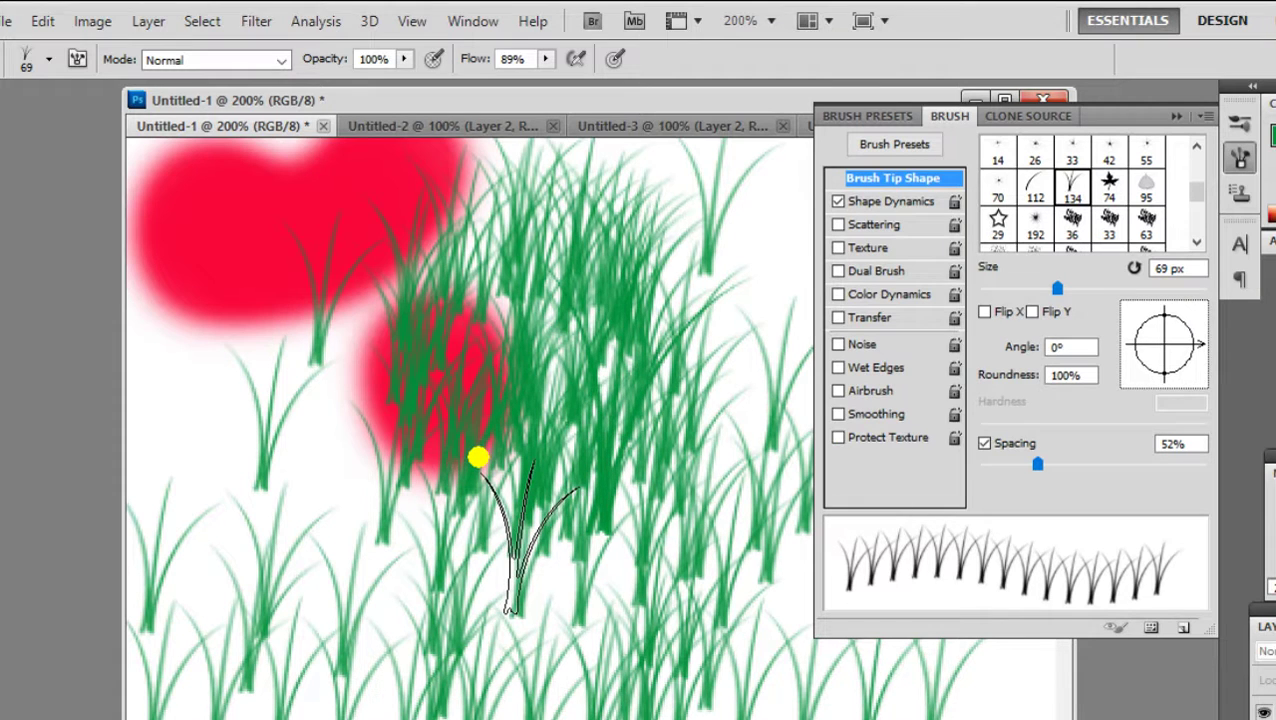
key("ctrl+alt+z")
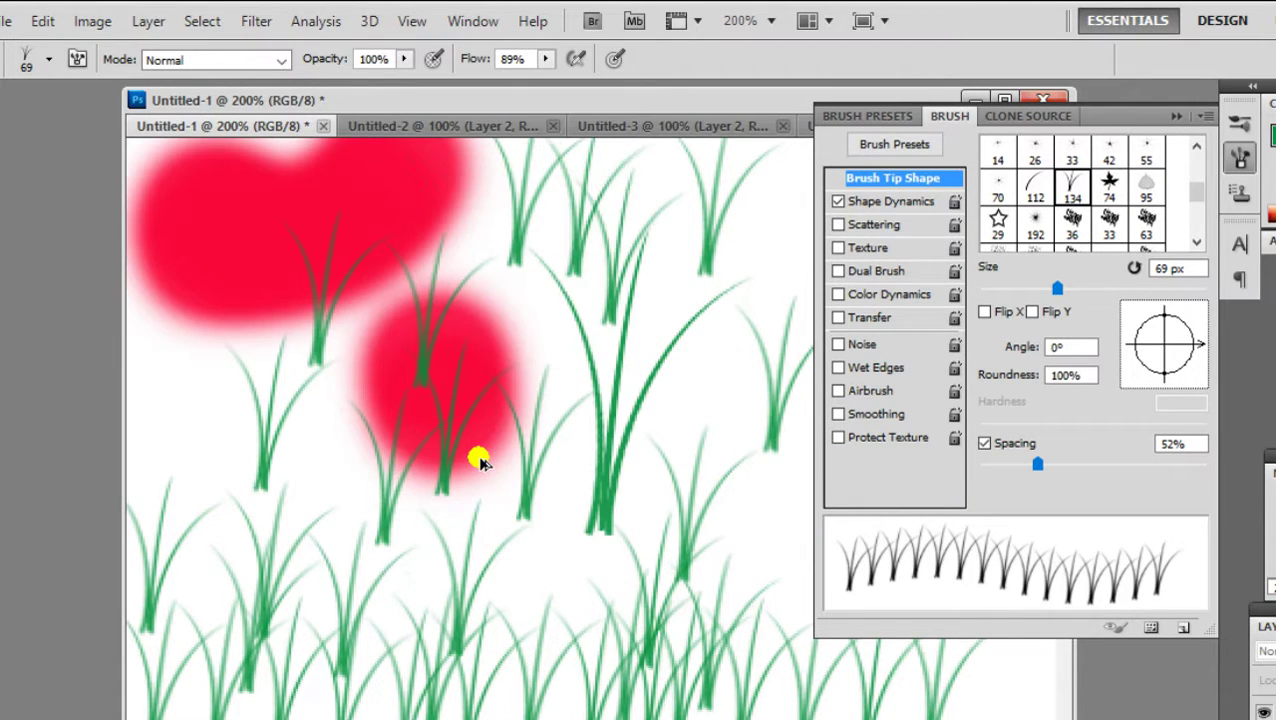
key("ctrl+alt+z")
key("ctrl+alt+z")
key("ctrl+alt+z")
key("ctrl+alt+z")
key("ctrl+alt+z")
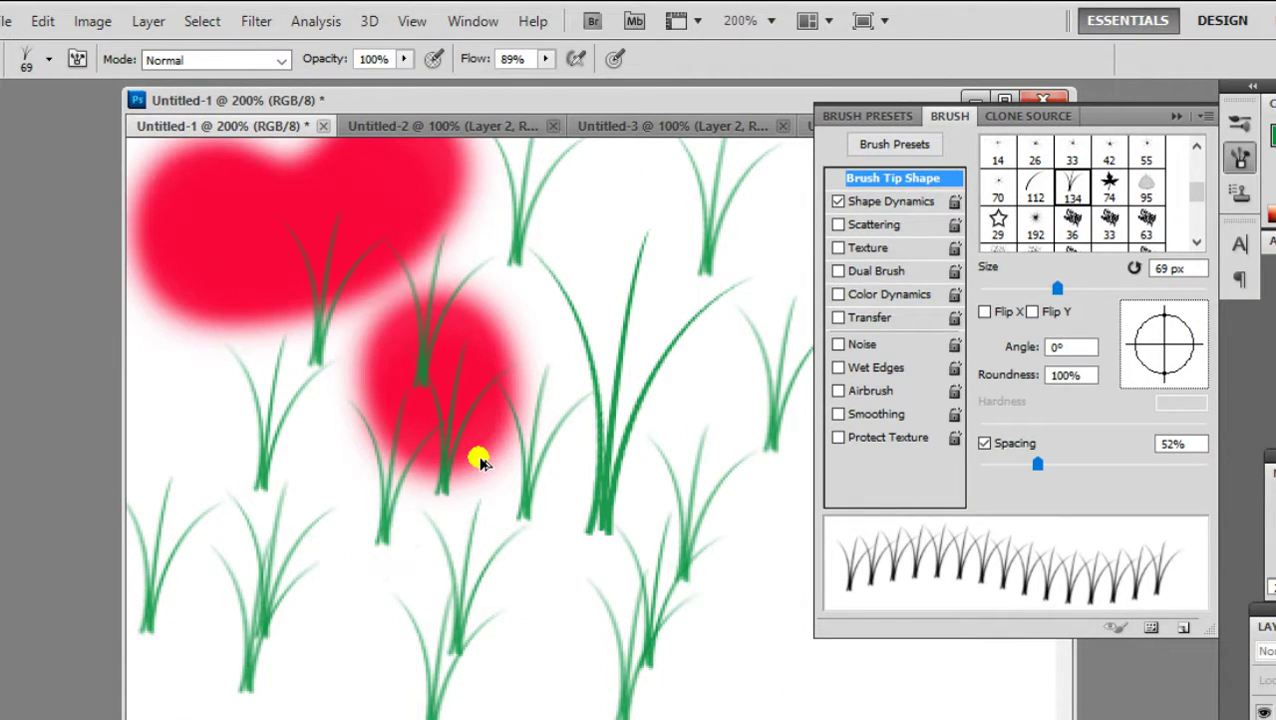
key("ctrl+alt+z")
key("ctrl+alt+z")
key("ctrl+alt+z")
key("ctrl+alt+z")
key("ctrl+alt+z")
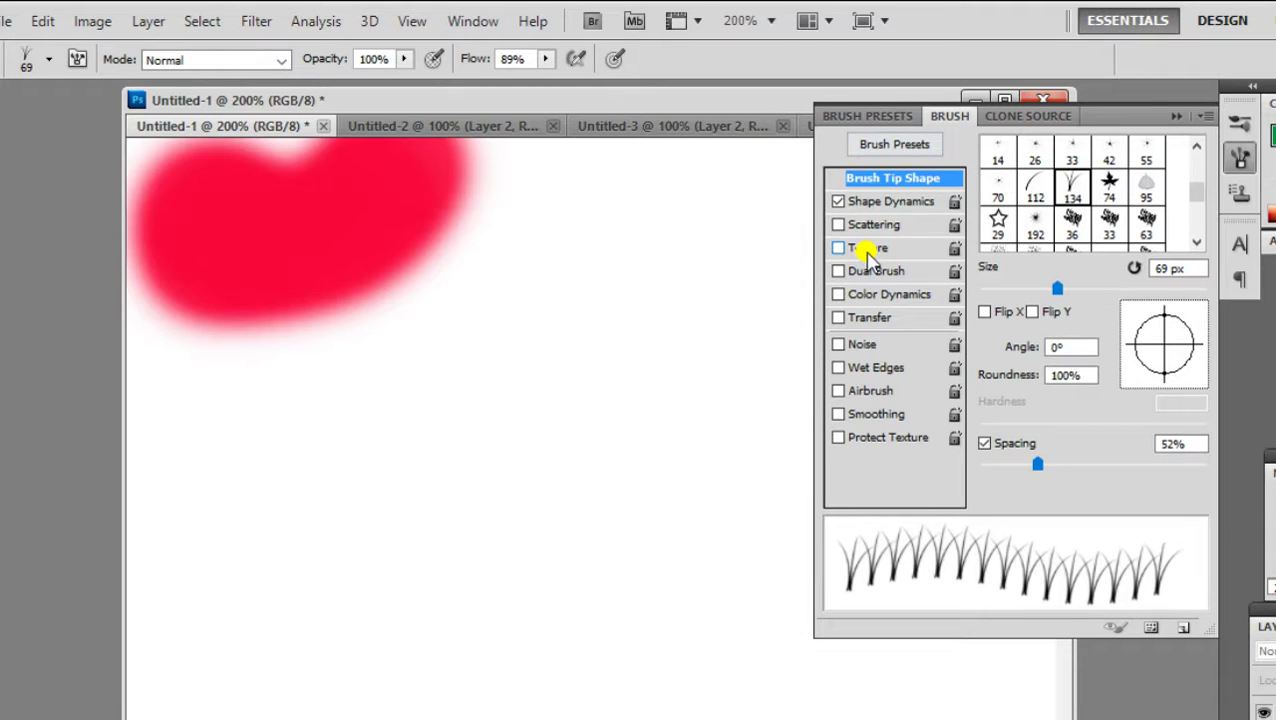
- Enable Shape Dynamics and paint varied grass clumps across the lower canvas
left_click(838, 201)
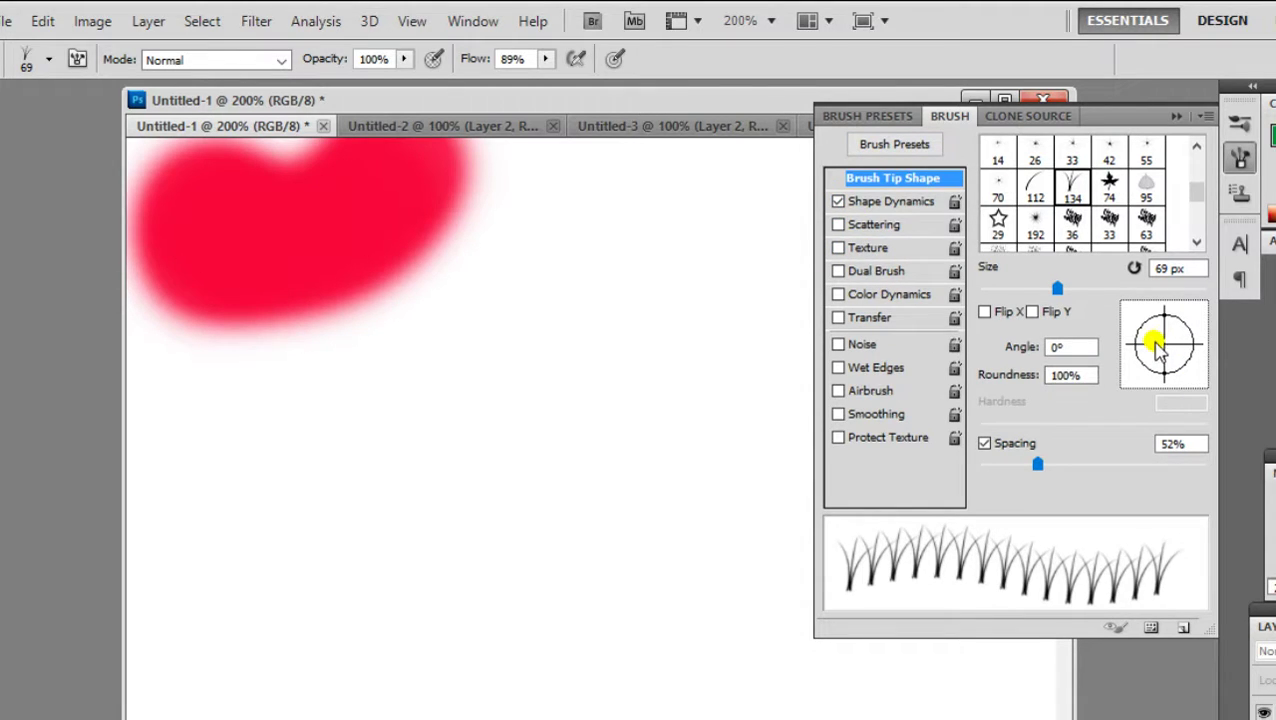
left_click_drag(480, 275, 600, 445)
left_click_drag(560, 540, 376, 541)
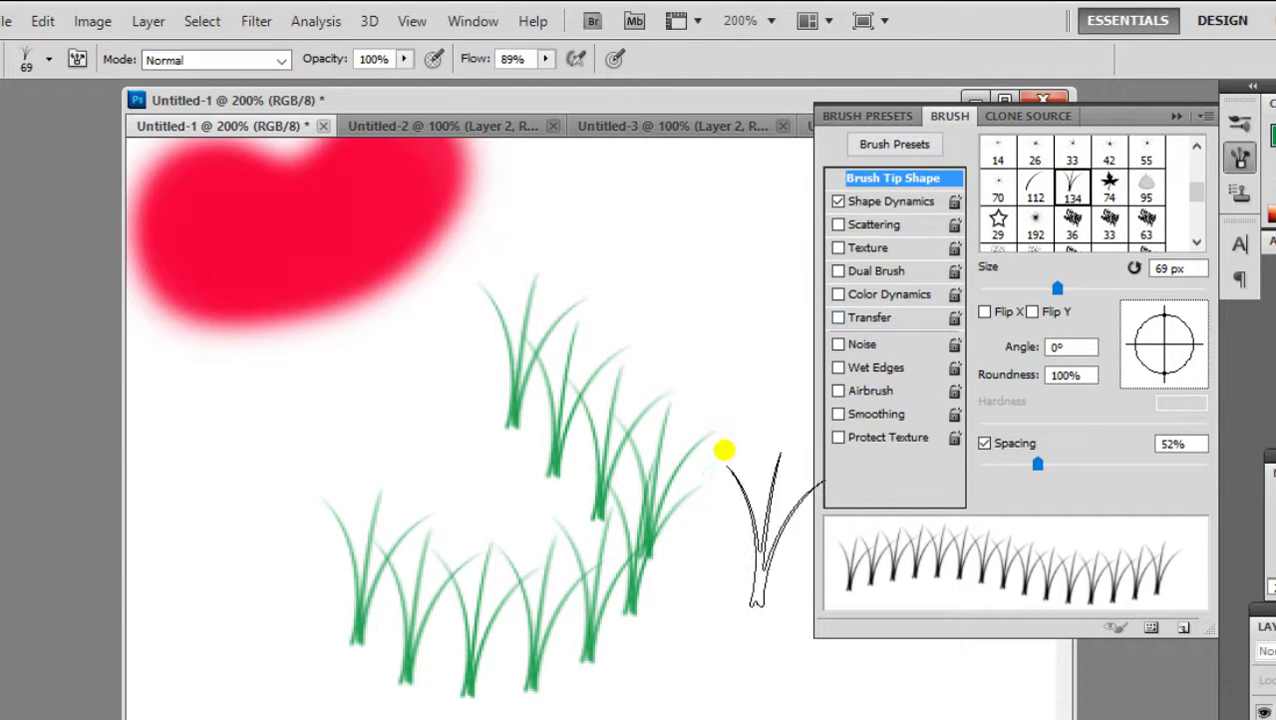
left_click_drag(320, 440, 456, 356)
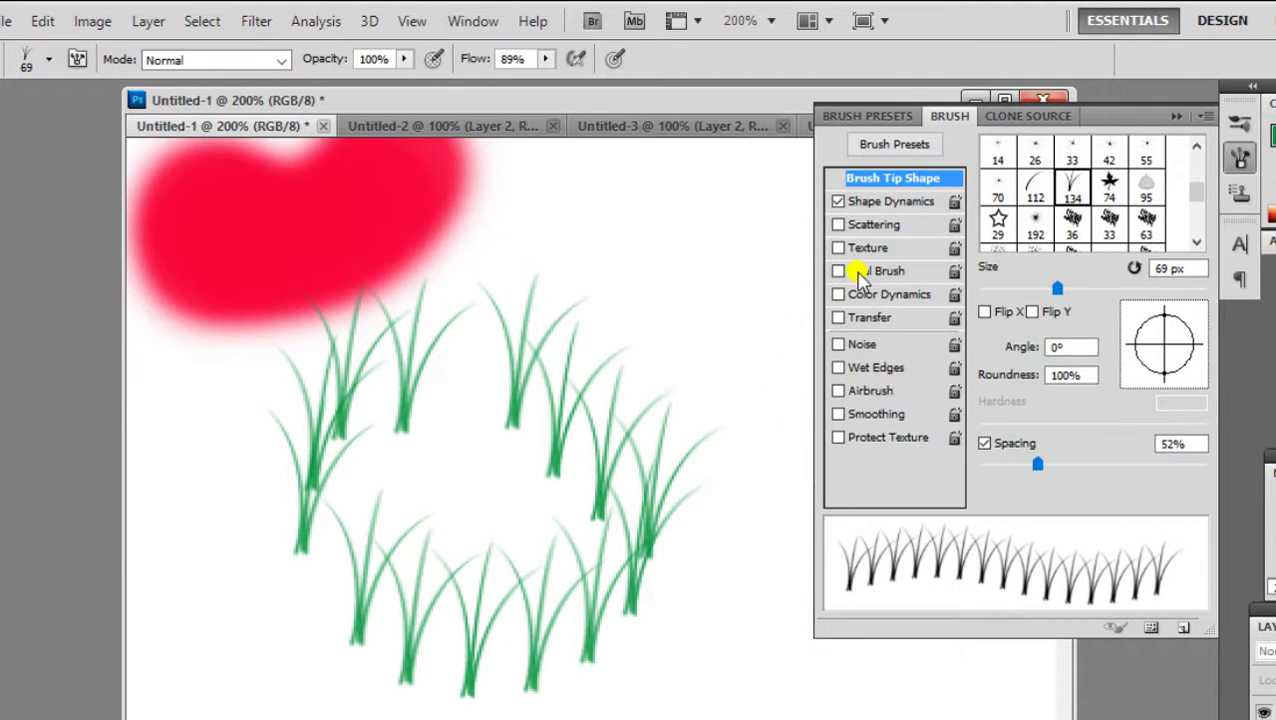
- Add Scattering, Texture and Dual Brush, painting grass with each variant
left_click(838, 224)
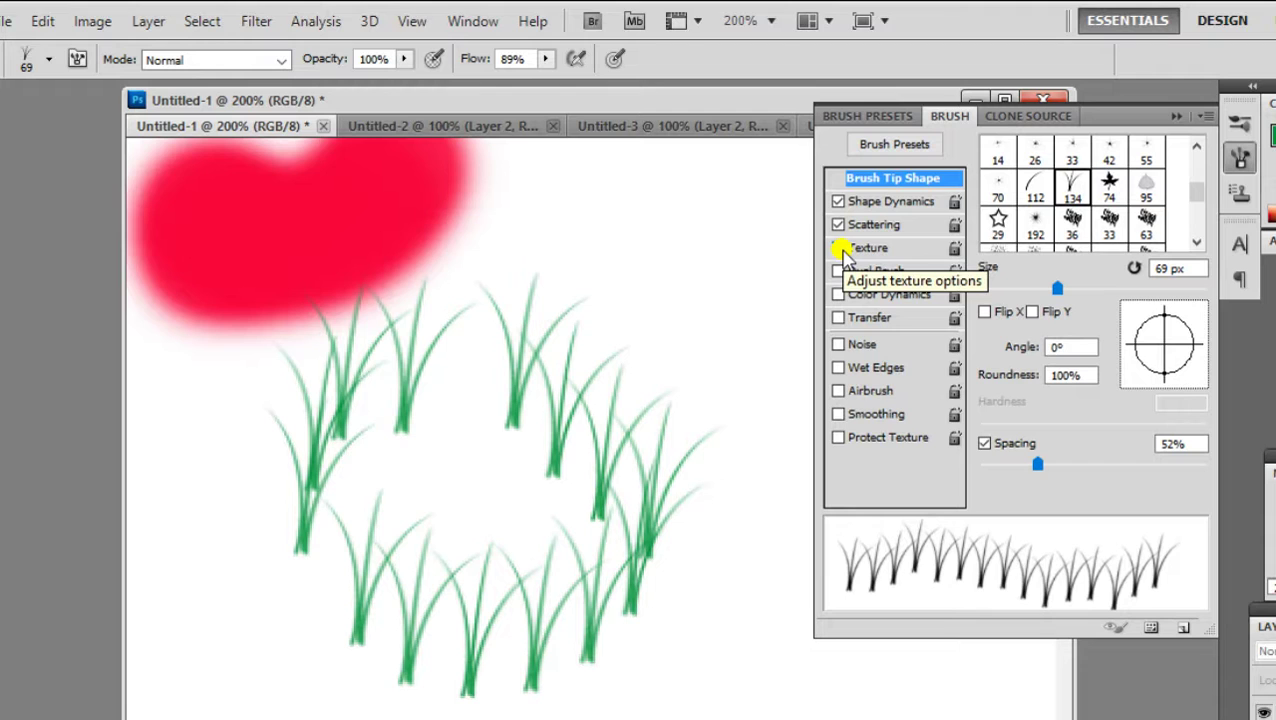
left_click(838, 248)
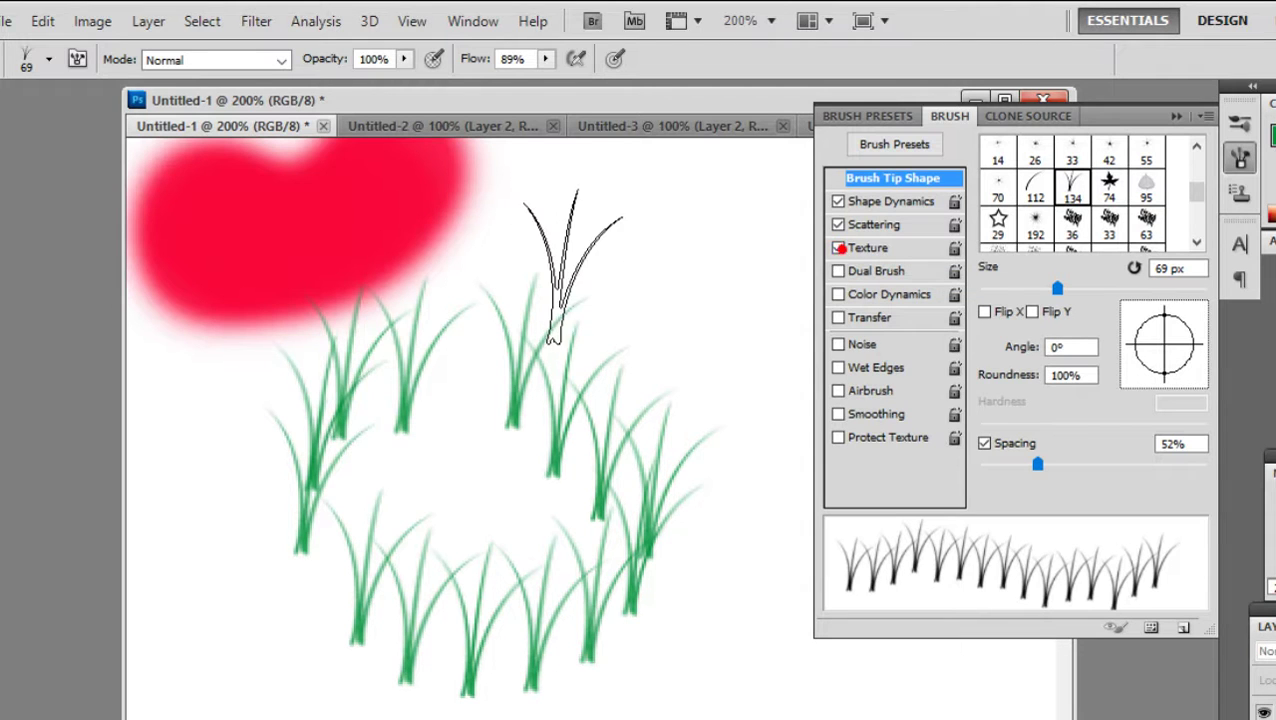
mouse_move(519, 186)
left_mouse_down()
mouse_move(148, 480)
mouse_move(330, 300)
left_mouse_up()
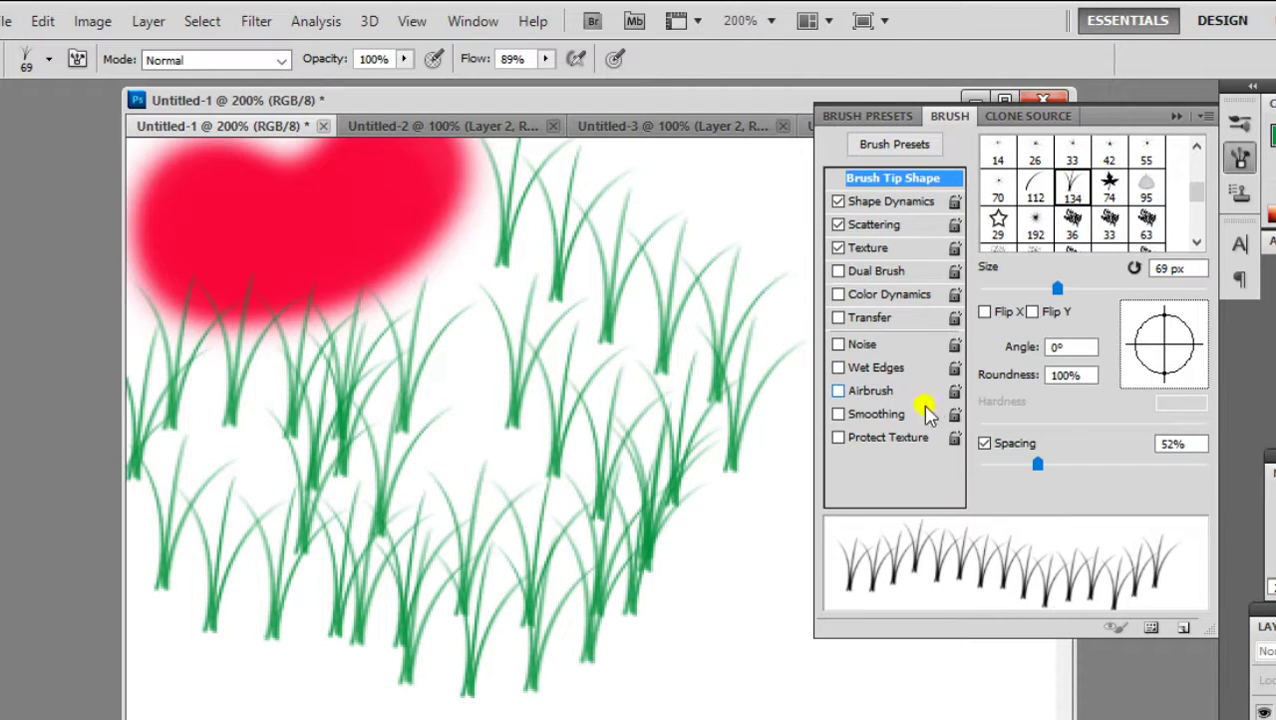
left_click(838, 271)
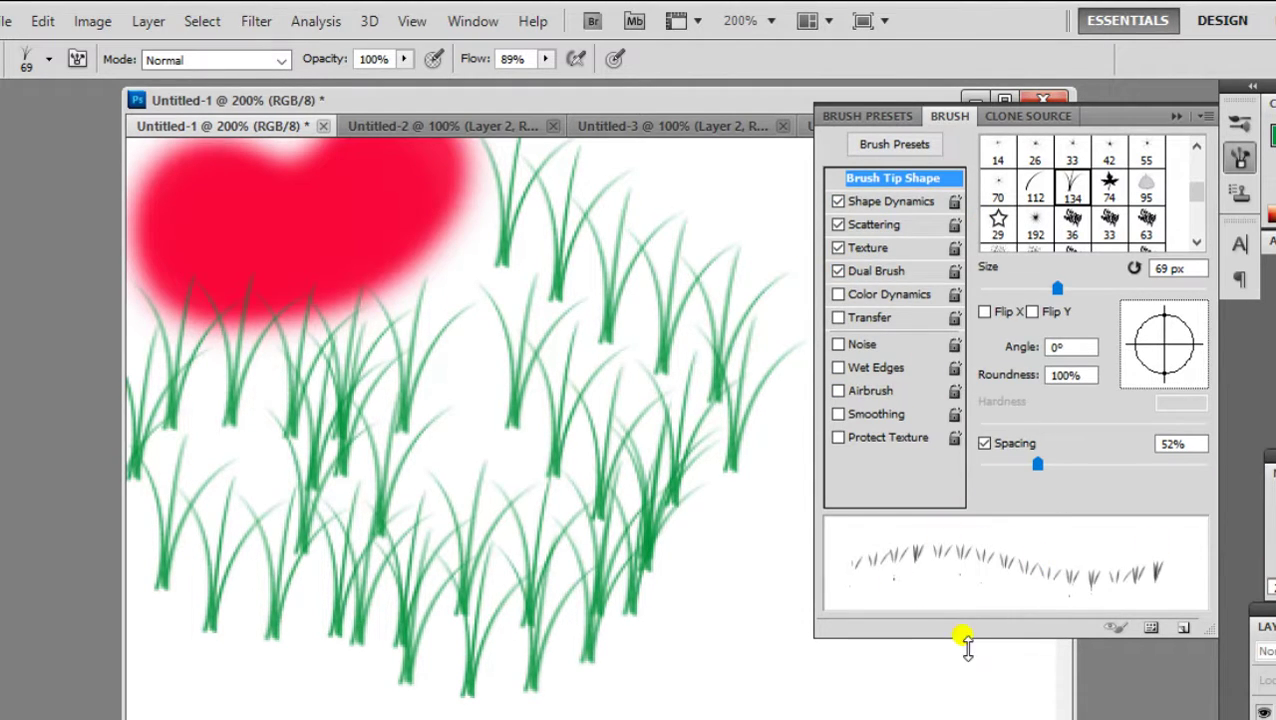
mouse_move(700, 632)
left_mouse_down()
mouse_move(853, 678)
mouse_move(732, 706)
mouse_move(678, 686)
mouse_move(610, 694)
left_mouse_up()
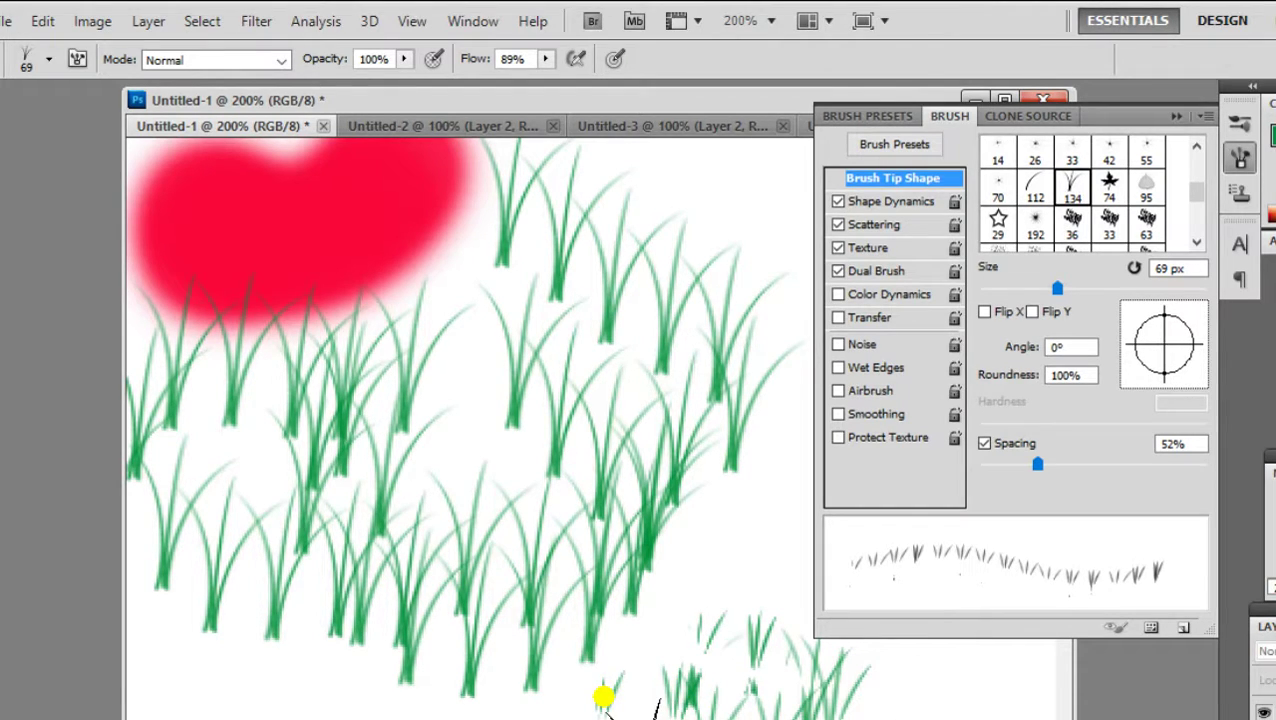
left_click(737, 512)
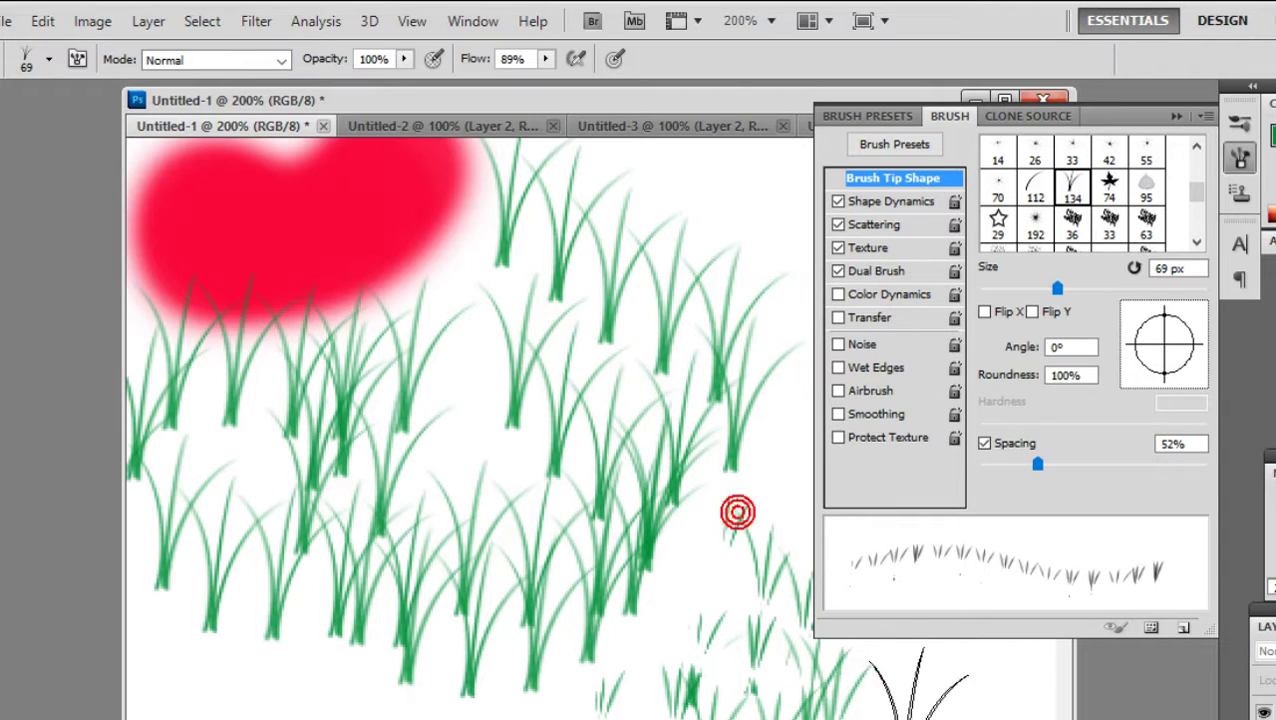
- Turn off Dual Brush, Texture and Scattering, leaving Shape Dynamics only
left_click(838, 271)
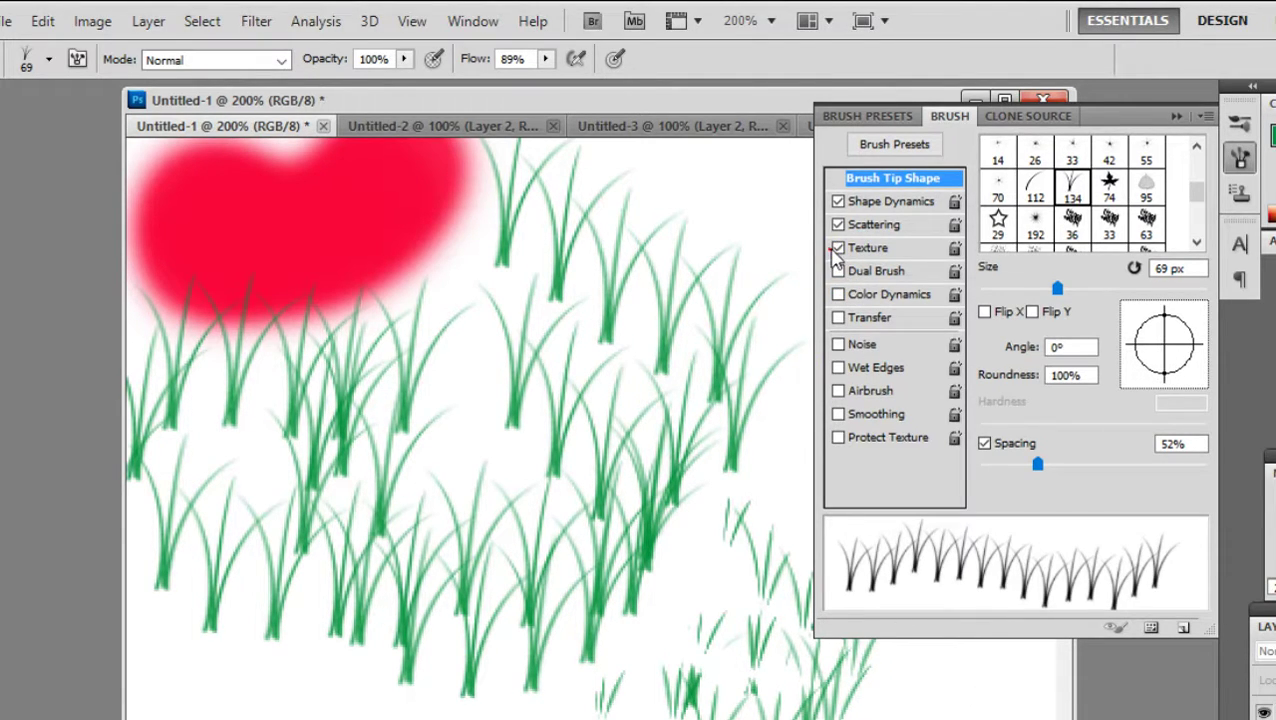
left_click(838, 248)
left_click(837, 225)
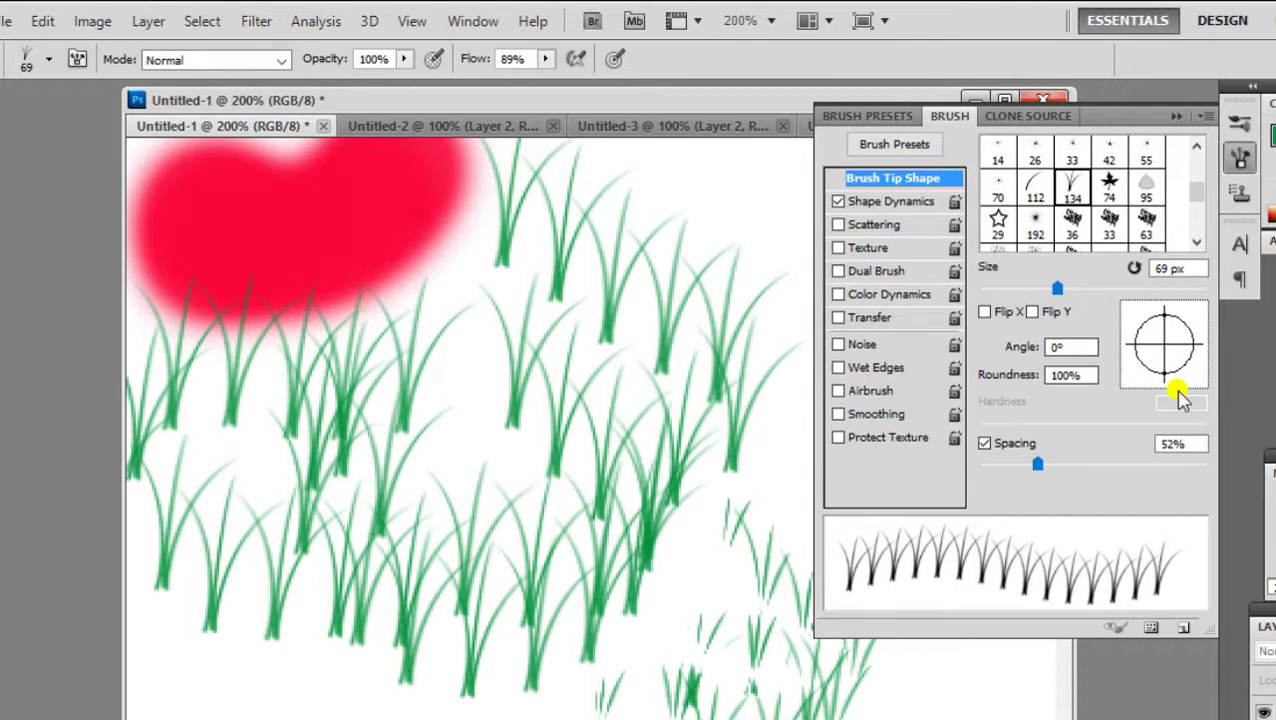
- Tilt the grass brush tip to -142°, undo the grass strokes, then restore them
left_click_drag(1164, 345, 1148, 353)
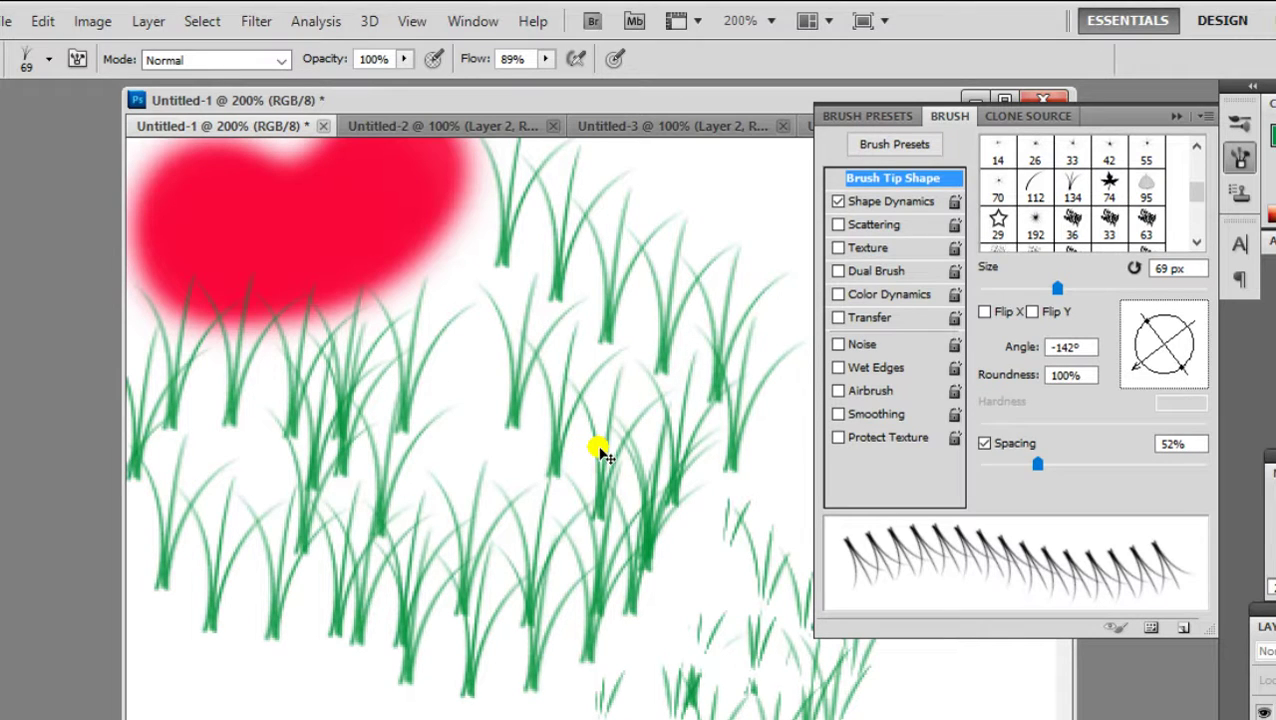
key("ctrl+alt+z")
key("ctrl+alt+z")
key("ctrl+alt+z")
key("ctrl+alt+z")
key("ctrl+alt+z")
key("ctrl+alt+z")
key("ctrl+alt+z")
key("ctrl+alt+z")
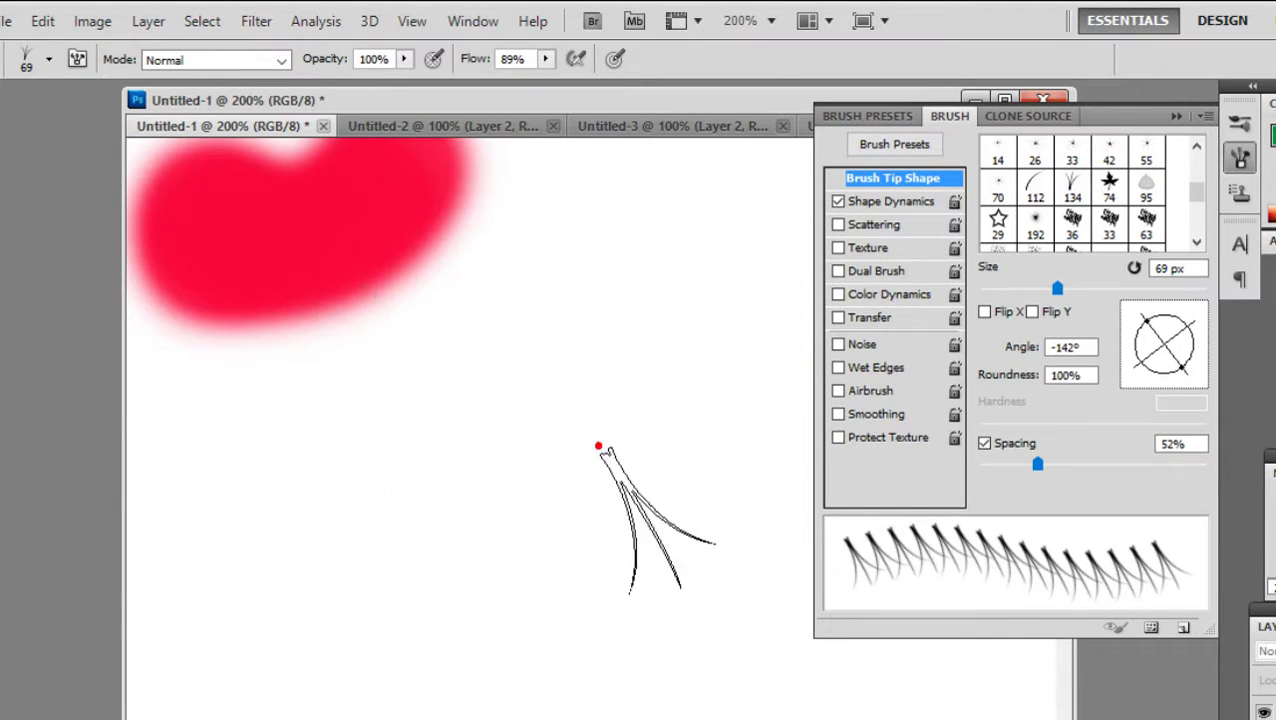
key("ctrl+alt+z")
key("z")
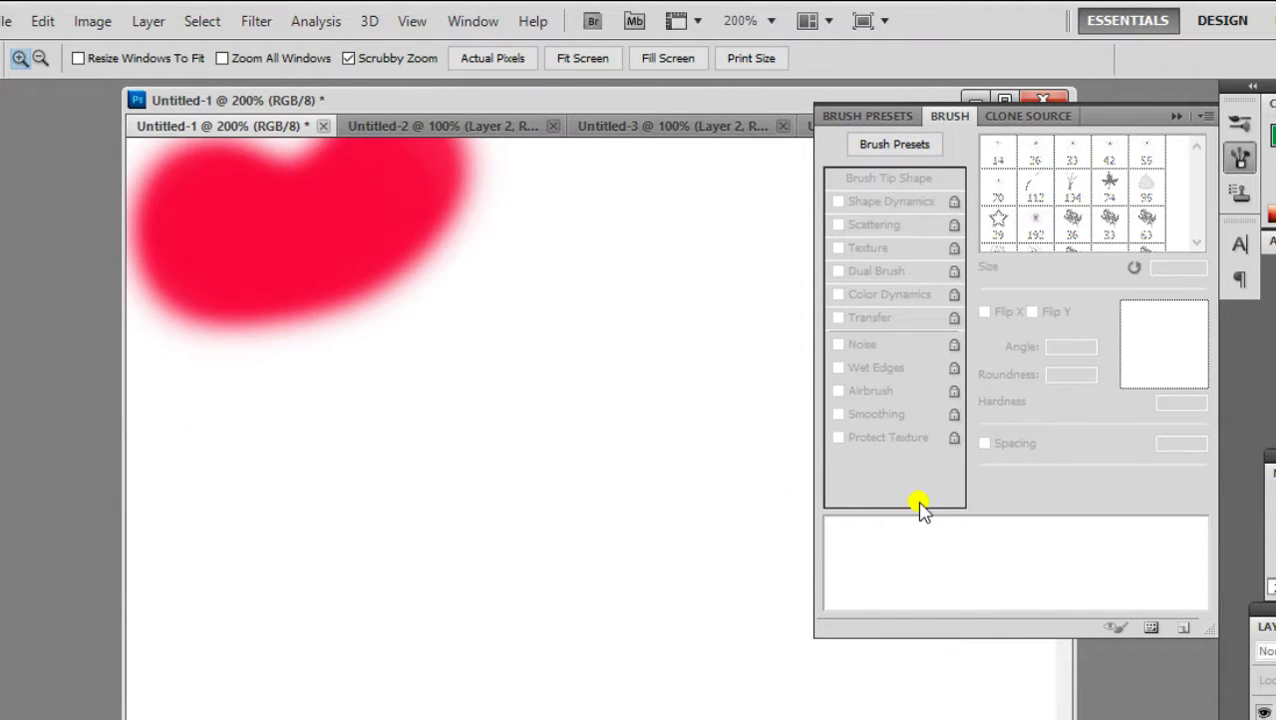
key("ctrl+shift+z")
key("ctrl+shift+z")
key("ctrl+shift+z")
- Zoom into the grass at 300% and browse the brush presets before returning to tip settings
left_click(690, 360)
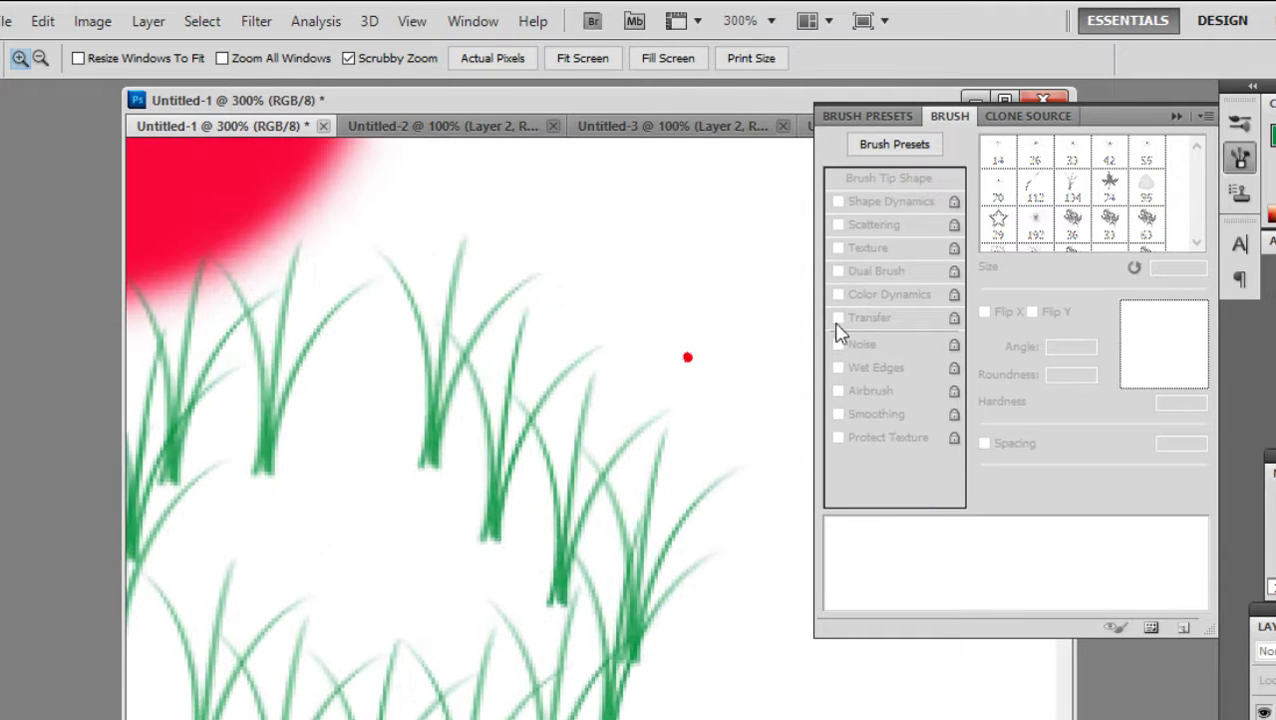
left_click(920, 144)
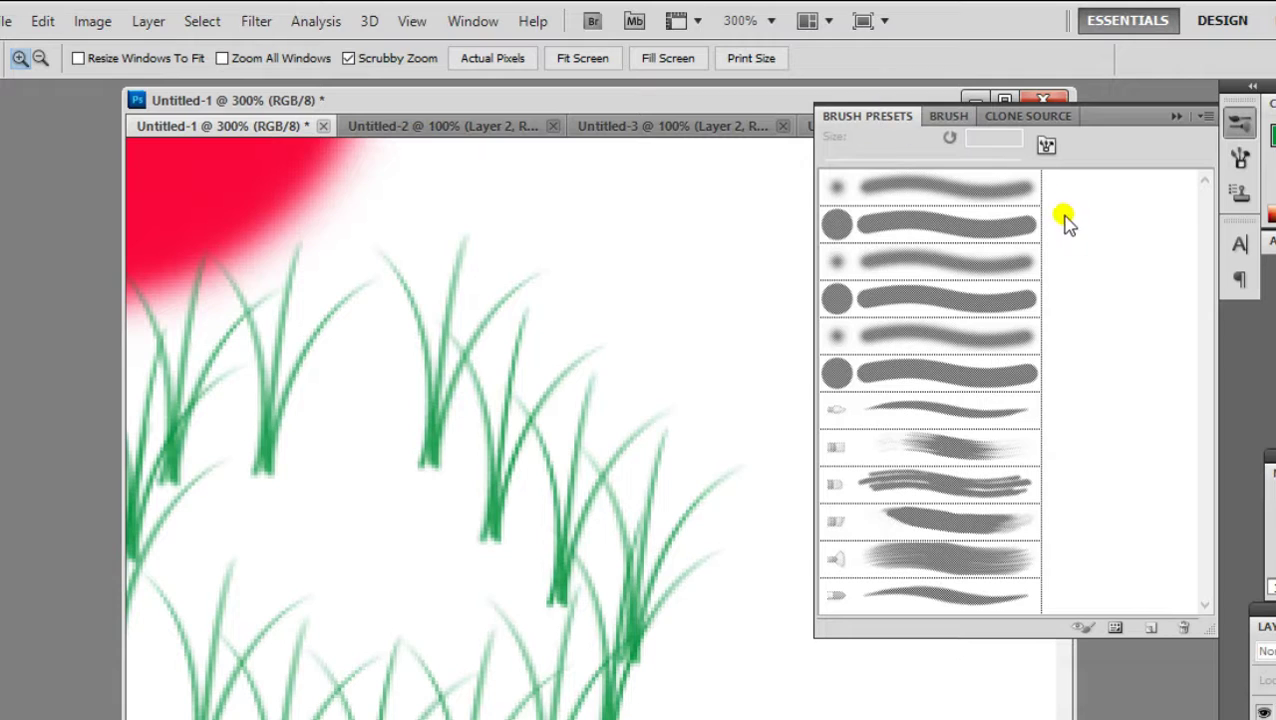
left_click(1142, 484)
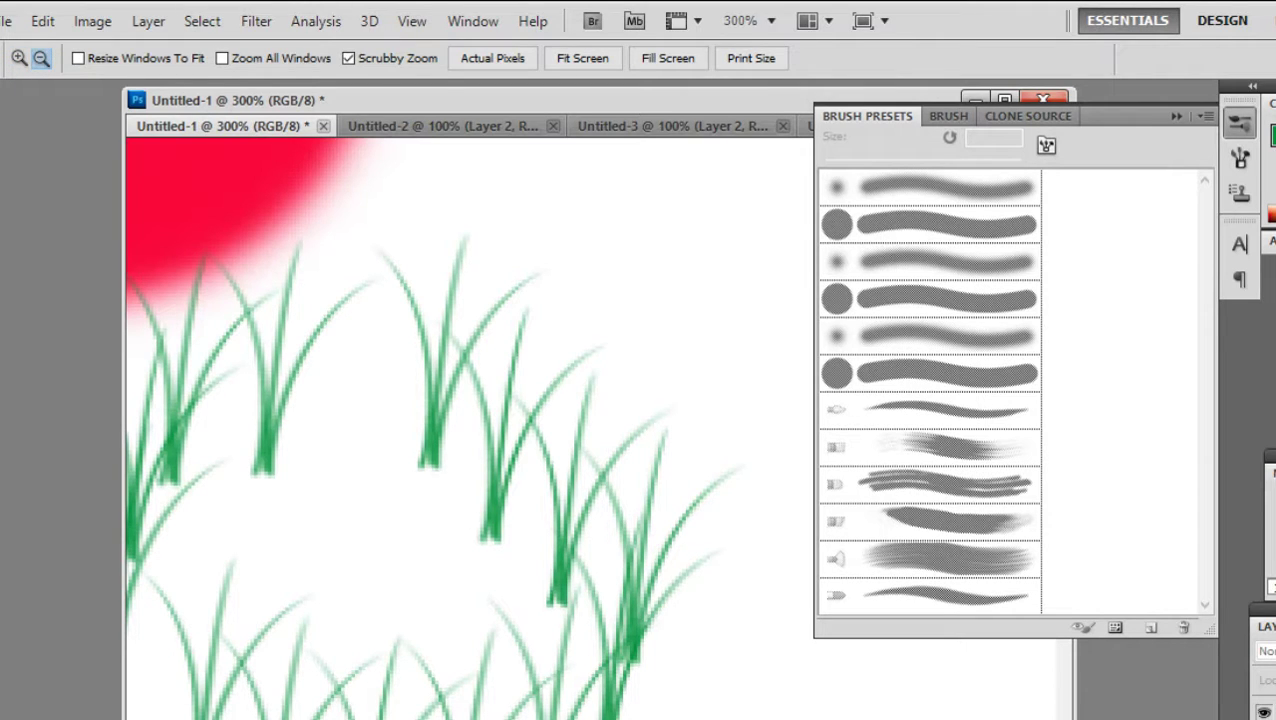
left_click(3, 311)
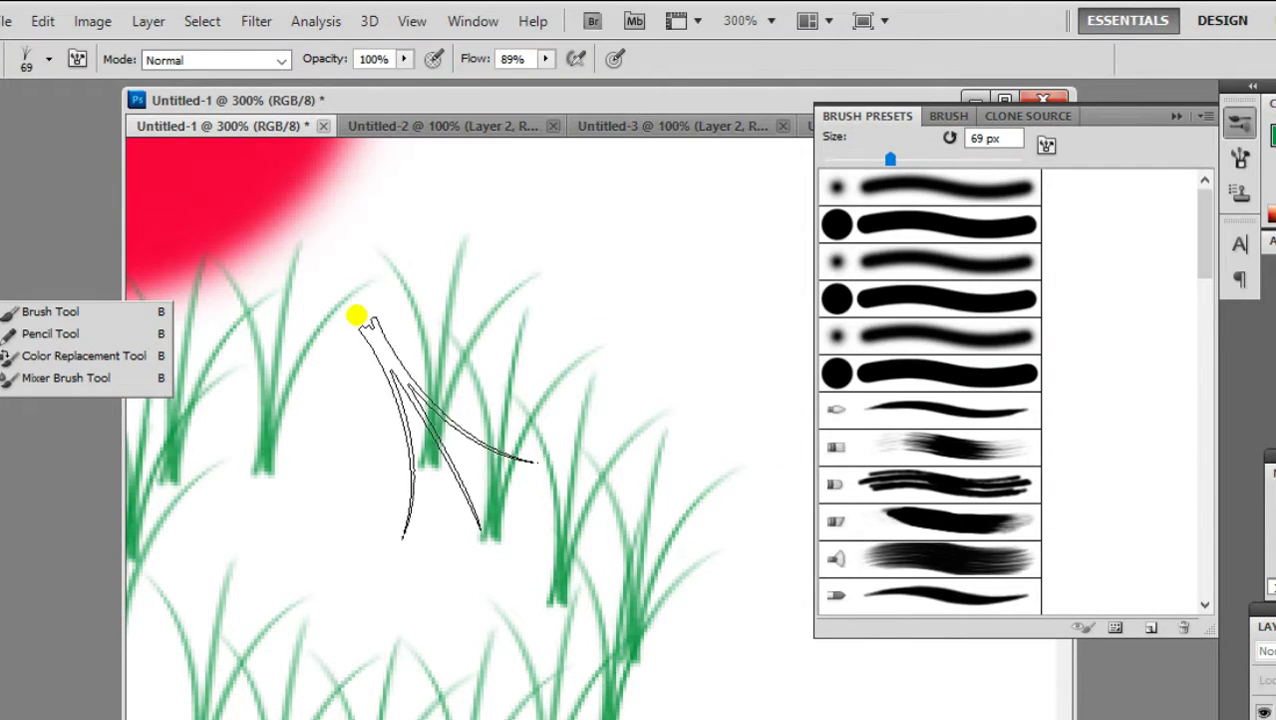
left_click(936, 118)
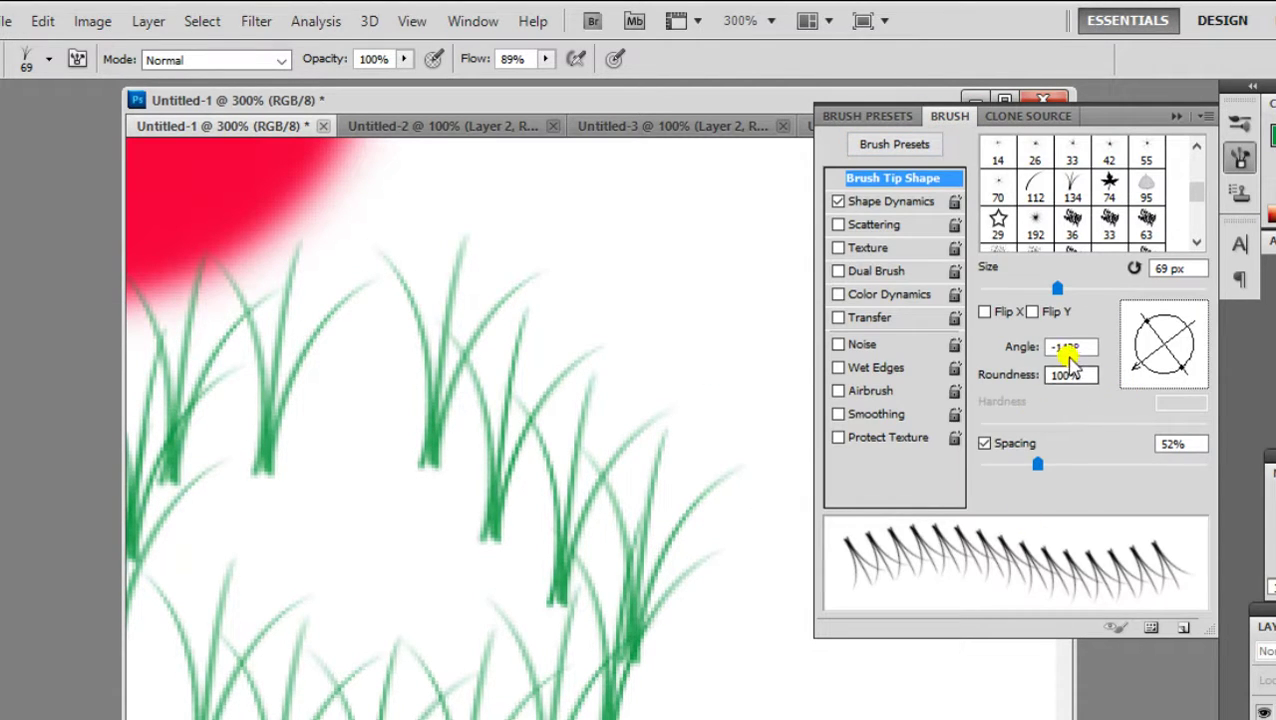
- Stamp a tilted test grass blade, then undo back to a blank white canvas
left_click(556, 254)
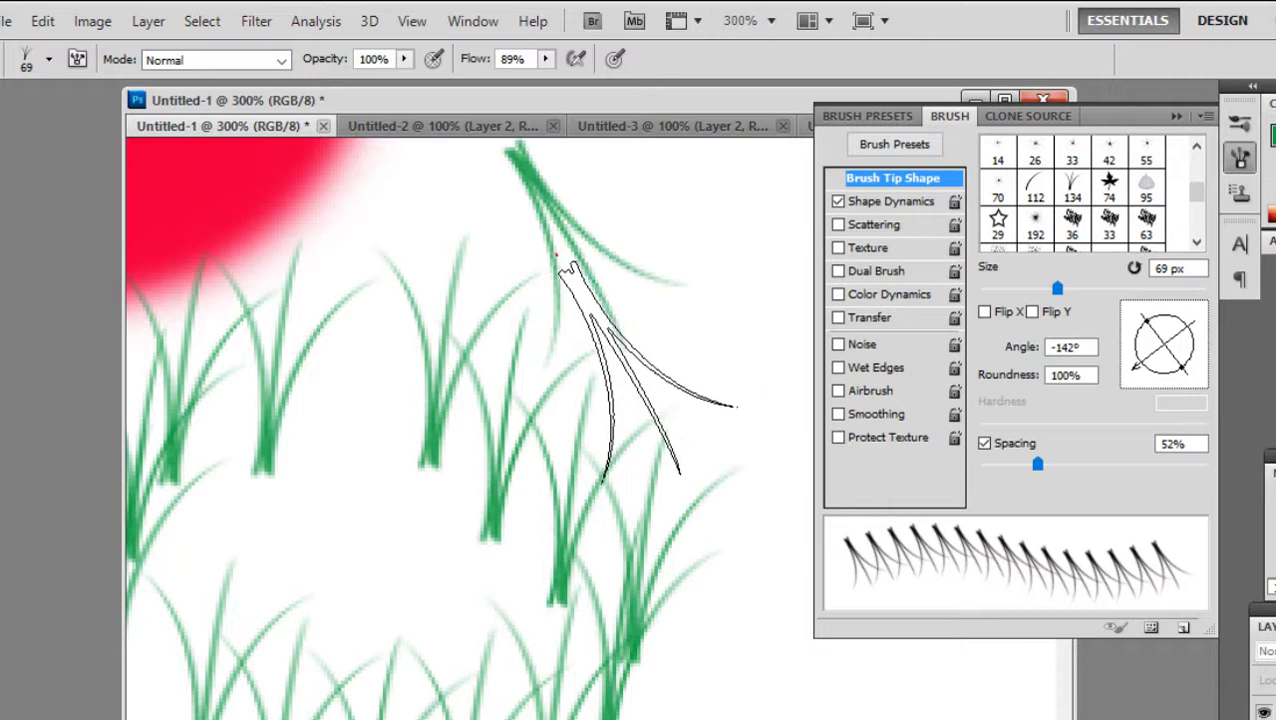
key("ctrl+z")
key("ctrl+alt+z")
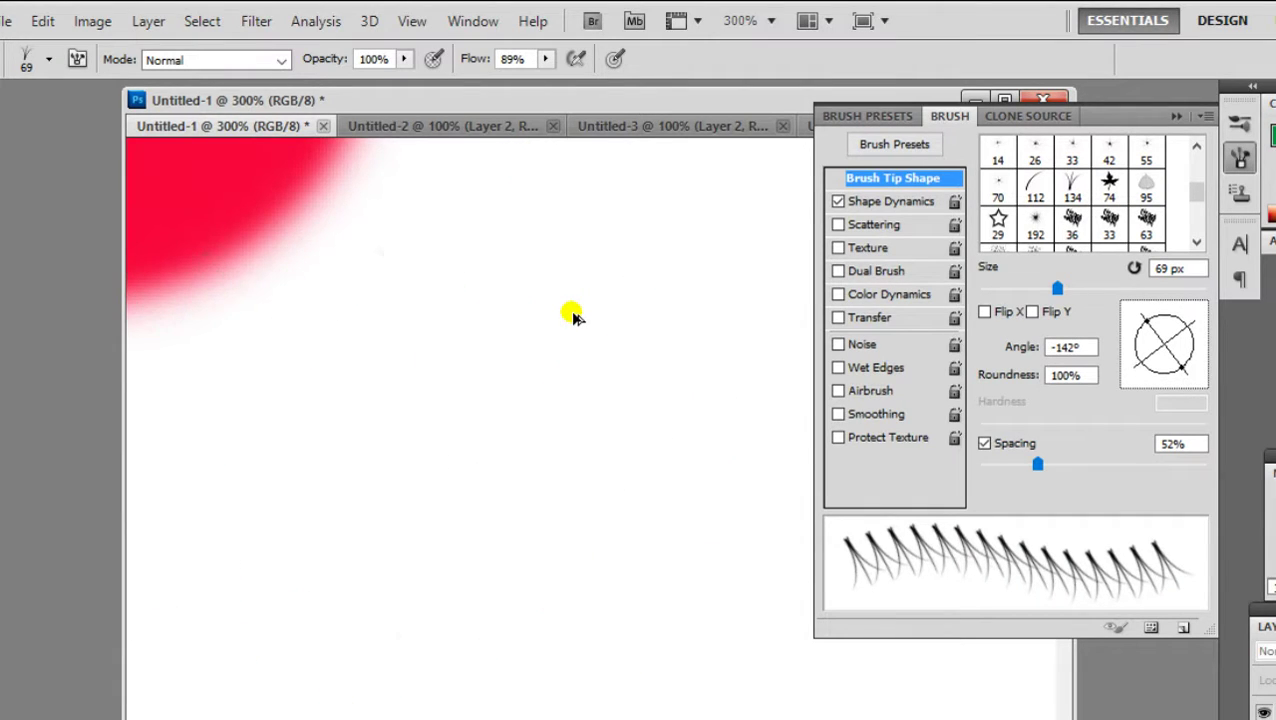
key("ctrl+alt+z")
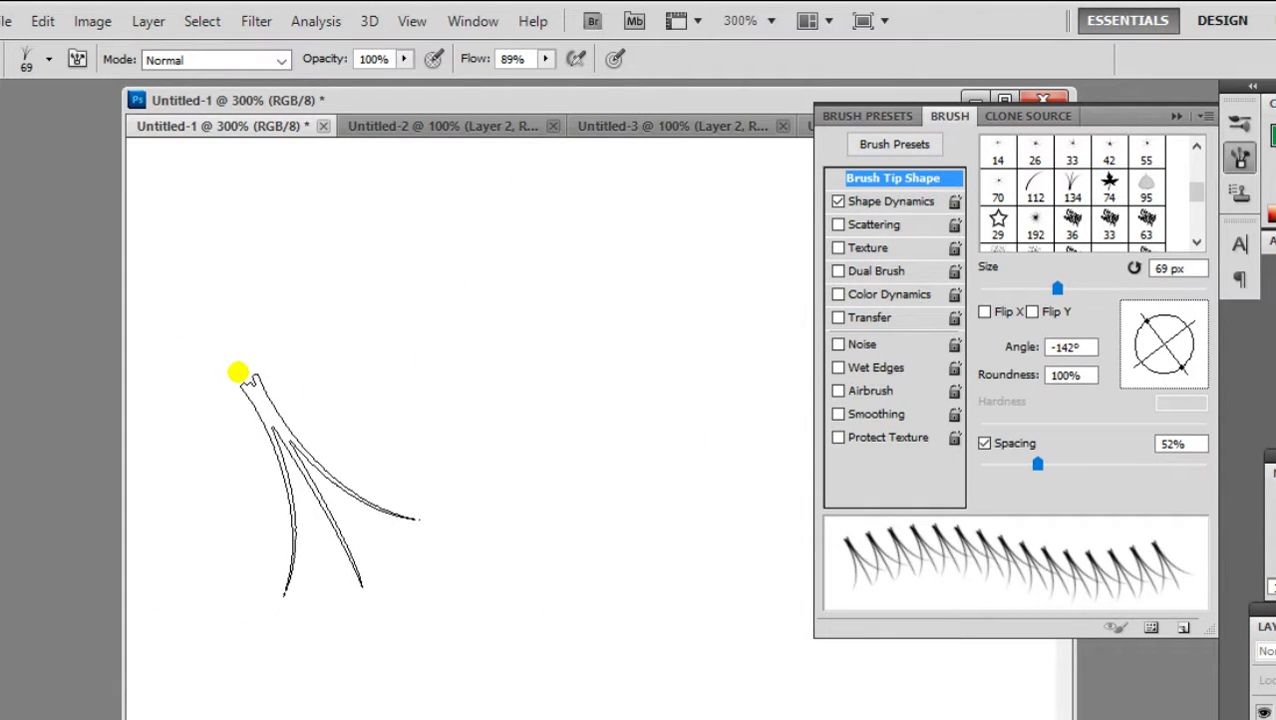
- Paint dense rows of tilted grass with the spacing tightened to 9%
mouse_move(239, 370)
left_mouse_down()
mouse_move(535, 393)
mouse_move(419, 330)
mouse_move(501, 527)
mouse_move(666, 558)
mouse_move(373, 384)
mouse_move(624, 444)
left_mouse_up()
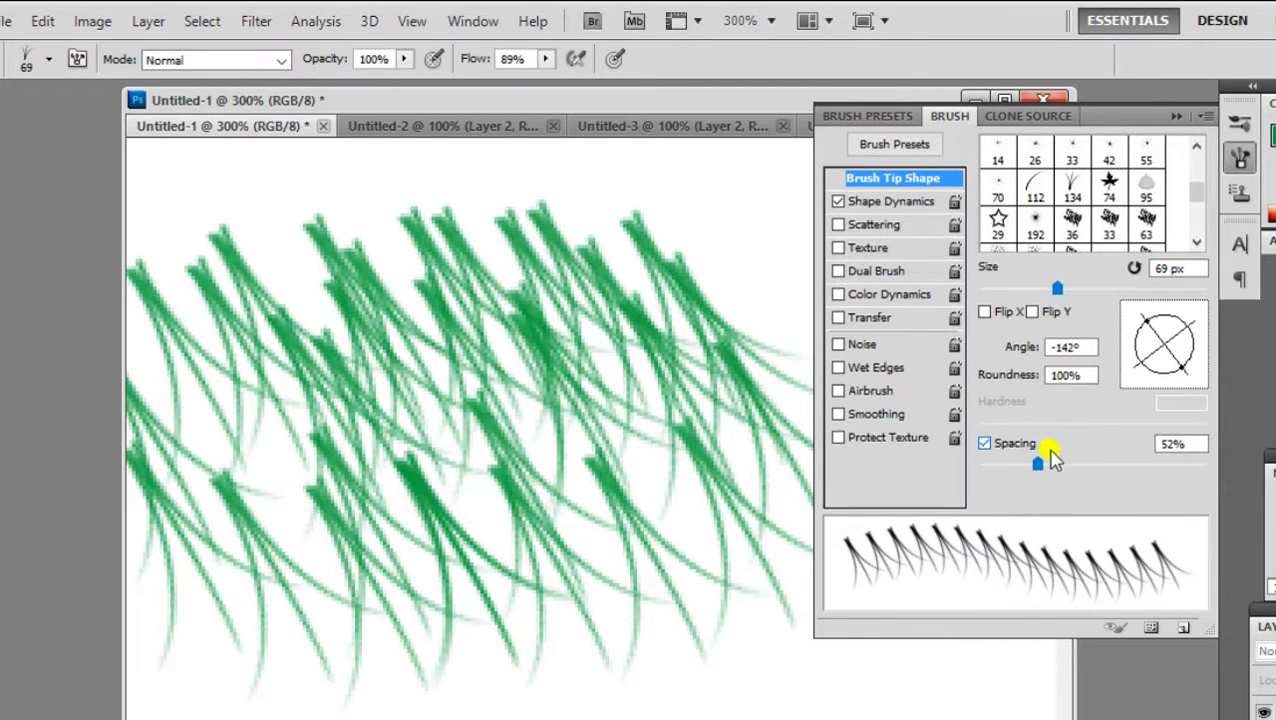
mouse_move(1040, 463)
left_mouse_down()
mouse_move(1111, 467)
mouse_move(960, 473)
mouse_move(990, 470)
left_mouse_up()
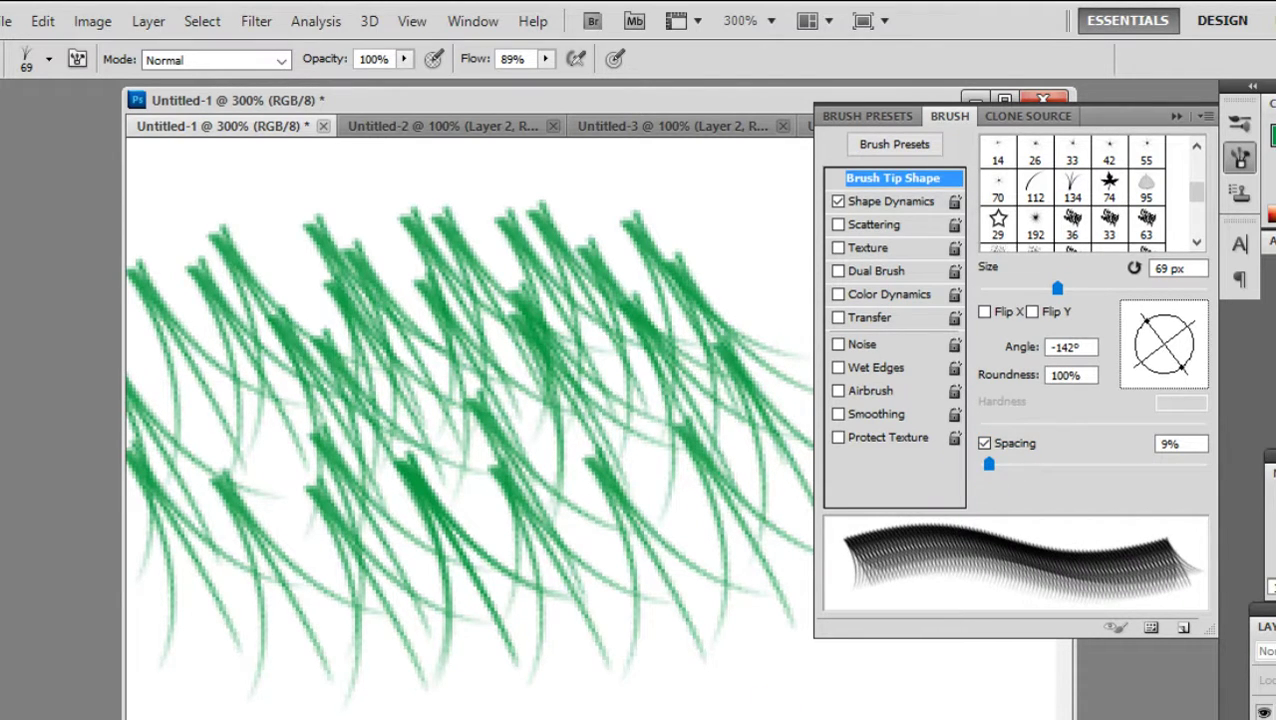
mouse_move(297, 668)
left_mouse_down()
mouse_move(456, 675)
mouse_move(612, 652)
mouse_move(644, 627)
left_mouse_up()
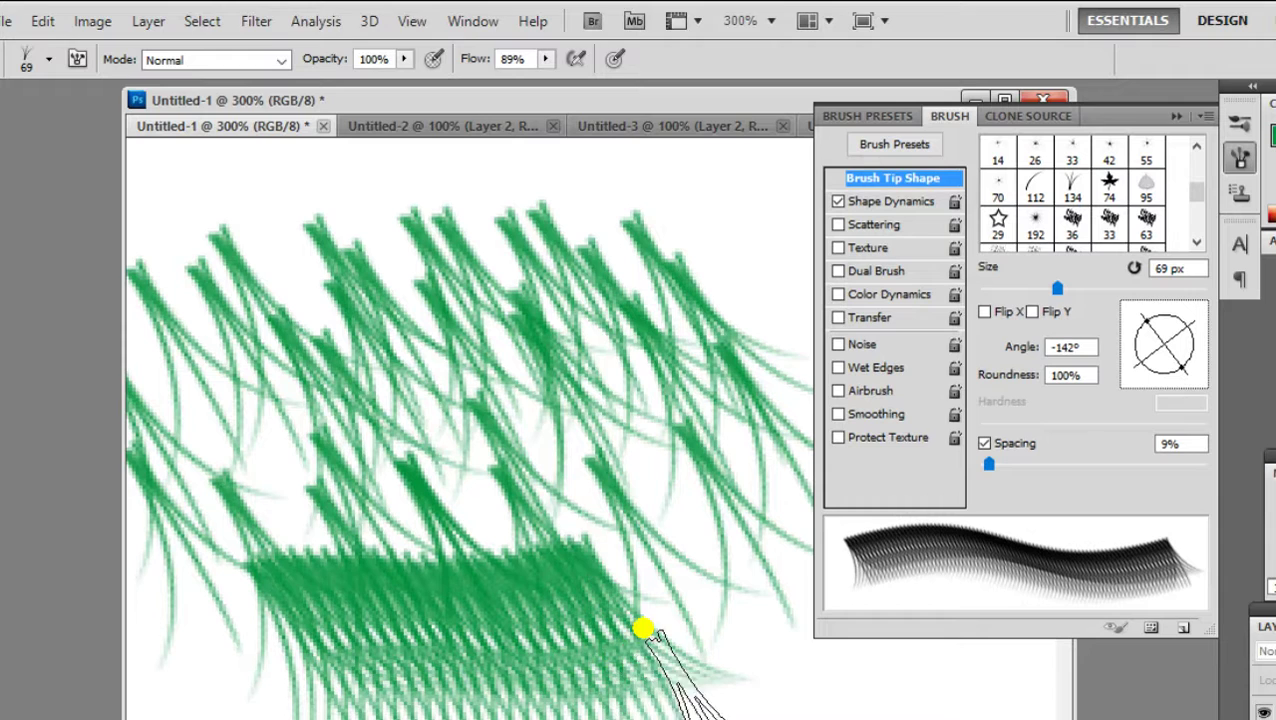
left_click_drag(490, 218, 475, 452)
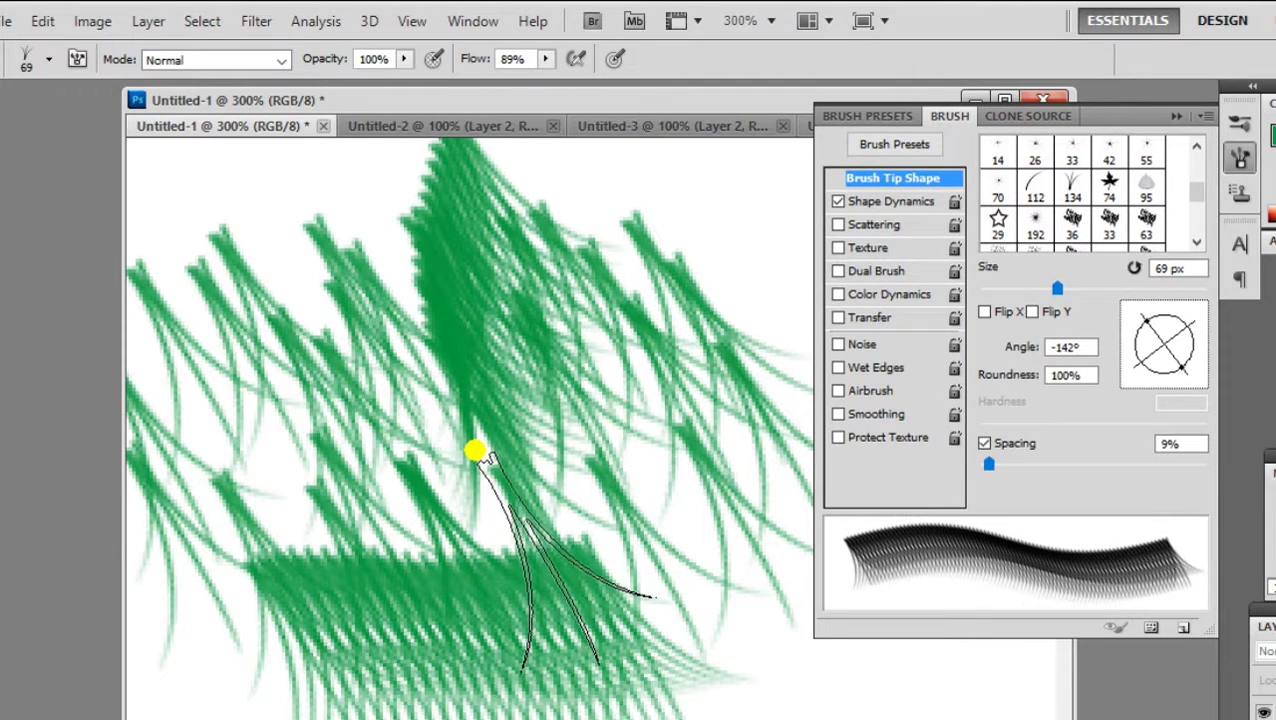
- Undo the vertical grass stroke and delete all remaining grass, leaving the canvas white
key("ctrl+z")
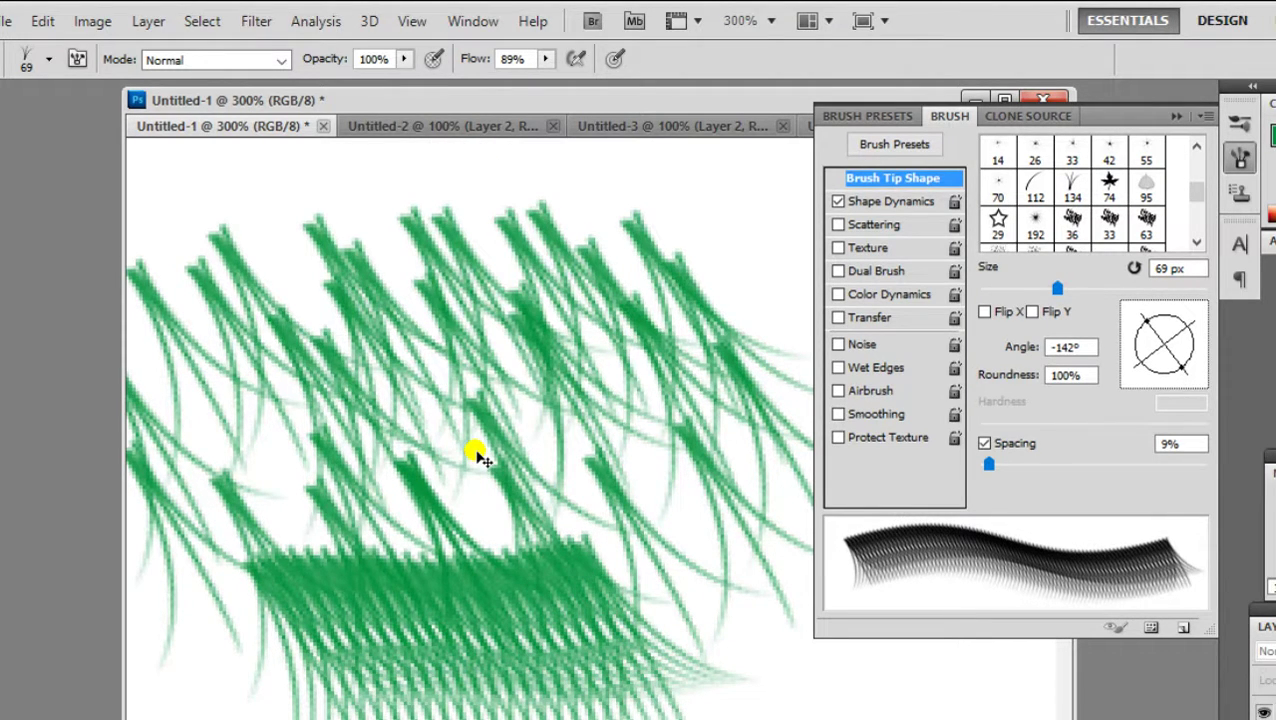
key("ctrl+a")
key("Delete")
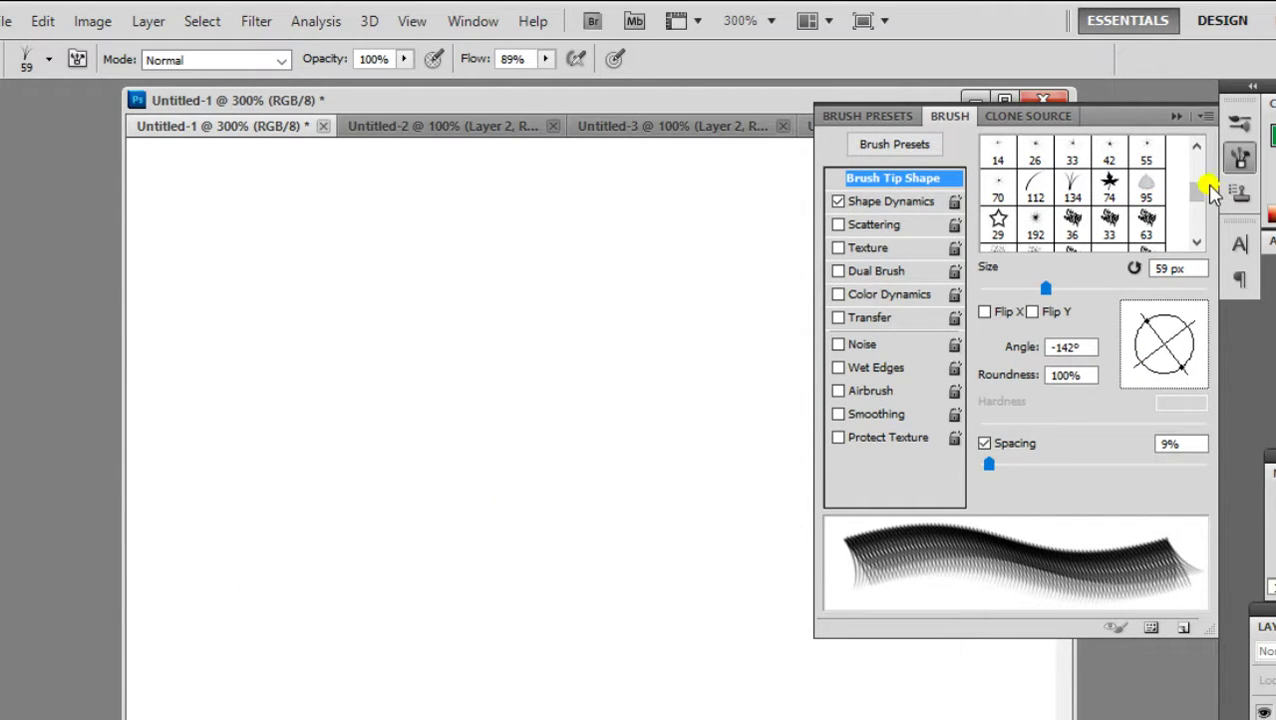
- Browse the Clone Source and Brush Presets panels, then scroll the brush tip list
scroll(1196, 210, "up", 3)
scroll(1196, 205, "up", 2)
scroll(1192, 200, "down", 5)
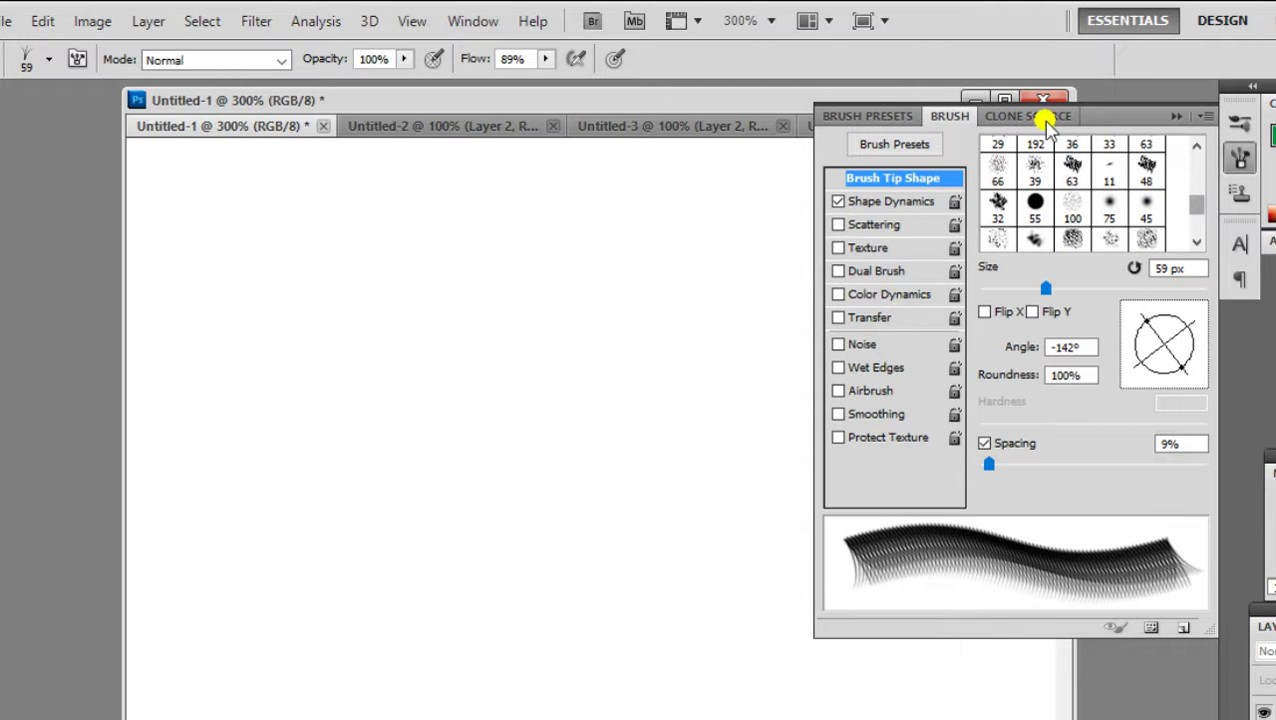
left_click(1025, 118)
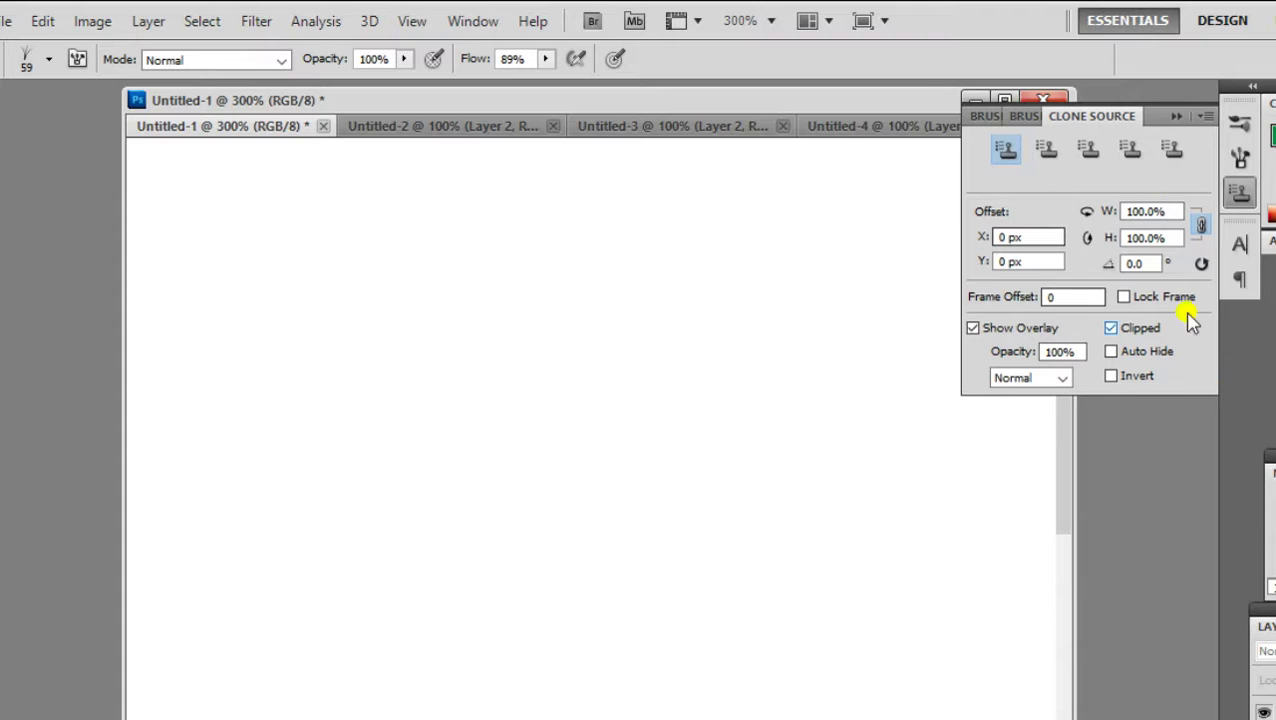
left_click(1027, 117)
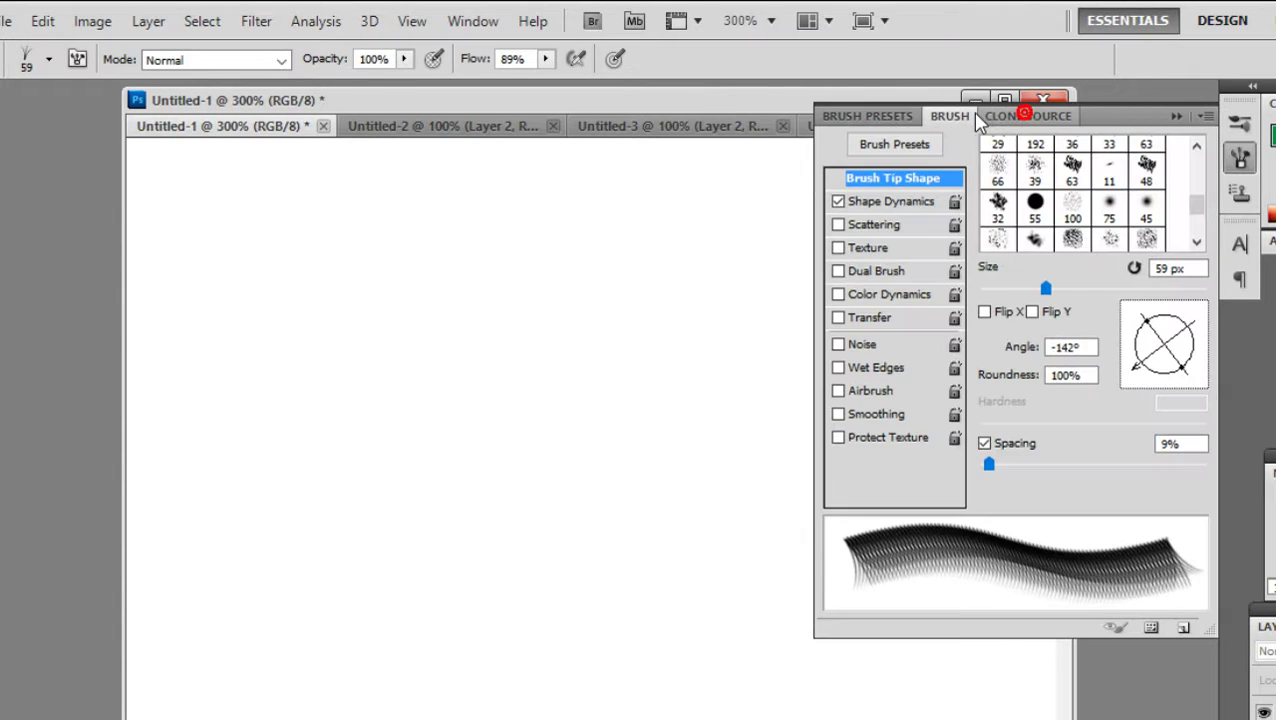
left_click(877, 118)
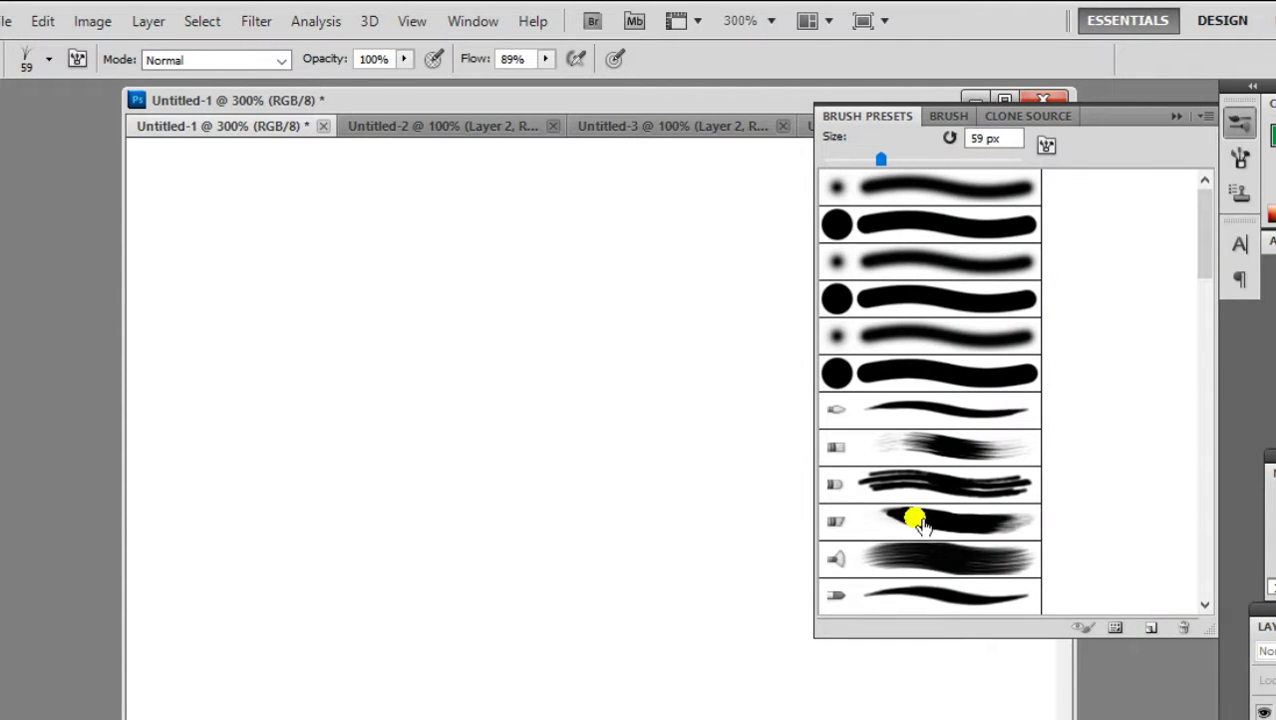
left_click(947, 117)
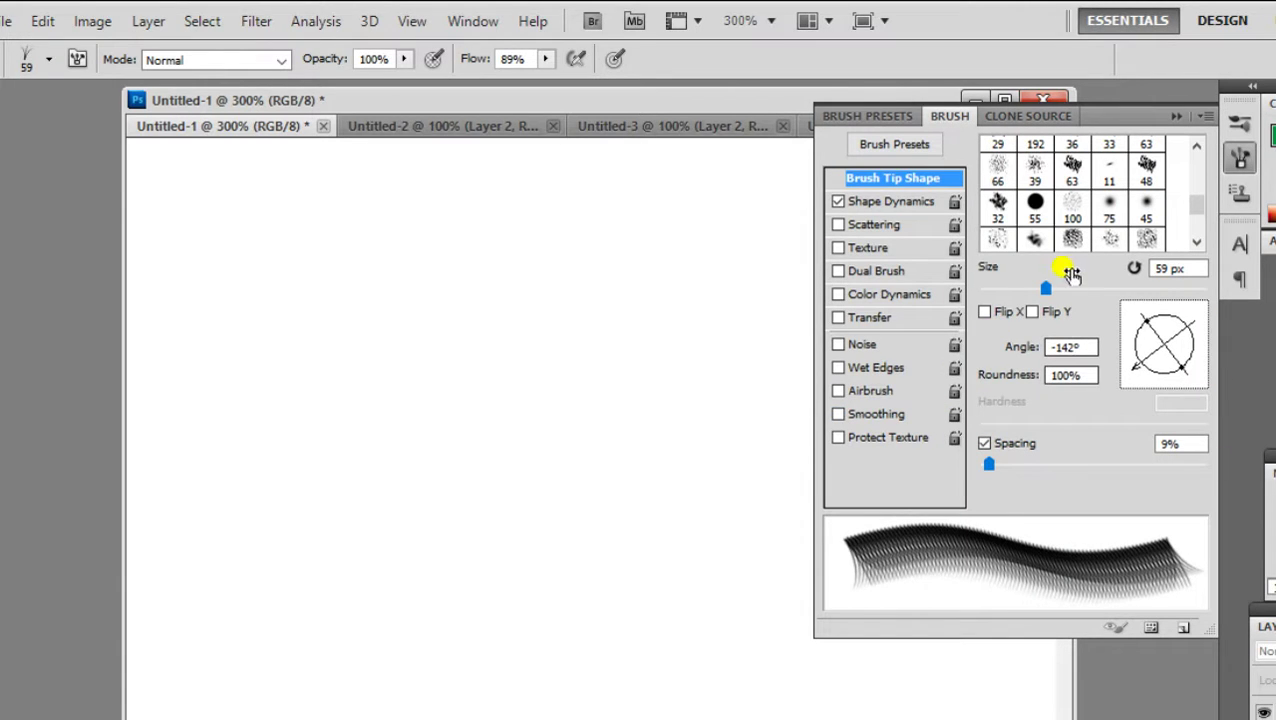
left_click_drag(1193, 218, 1199, 245)
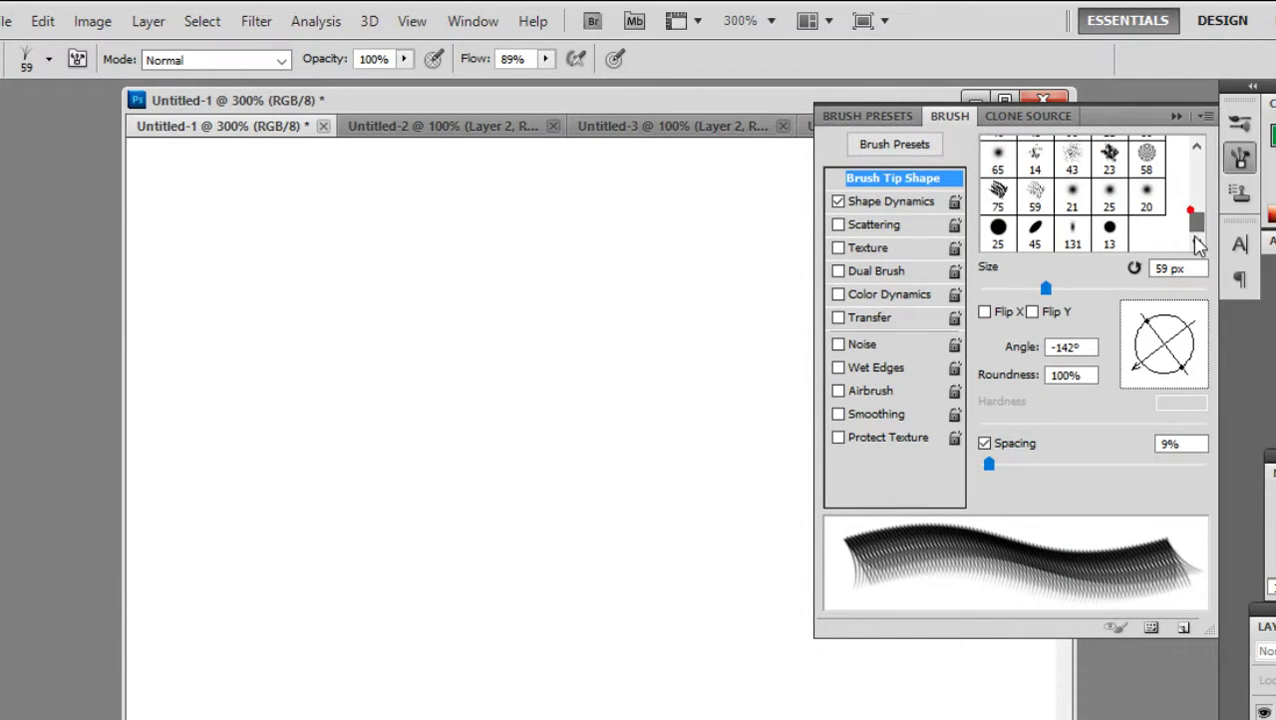
- Paint a green test stroke with the 45 px elliptical tip, then set size 27 px and spacing 101%
left_click(1036, 232)
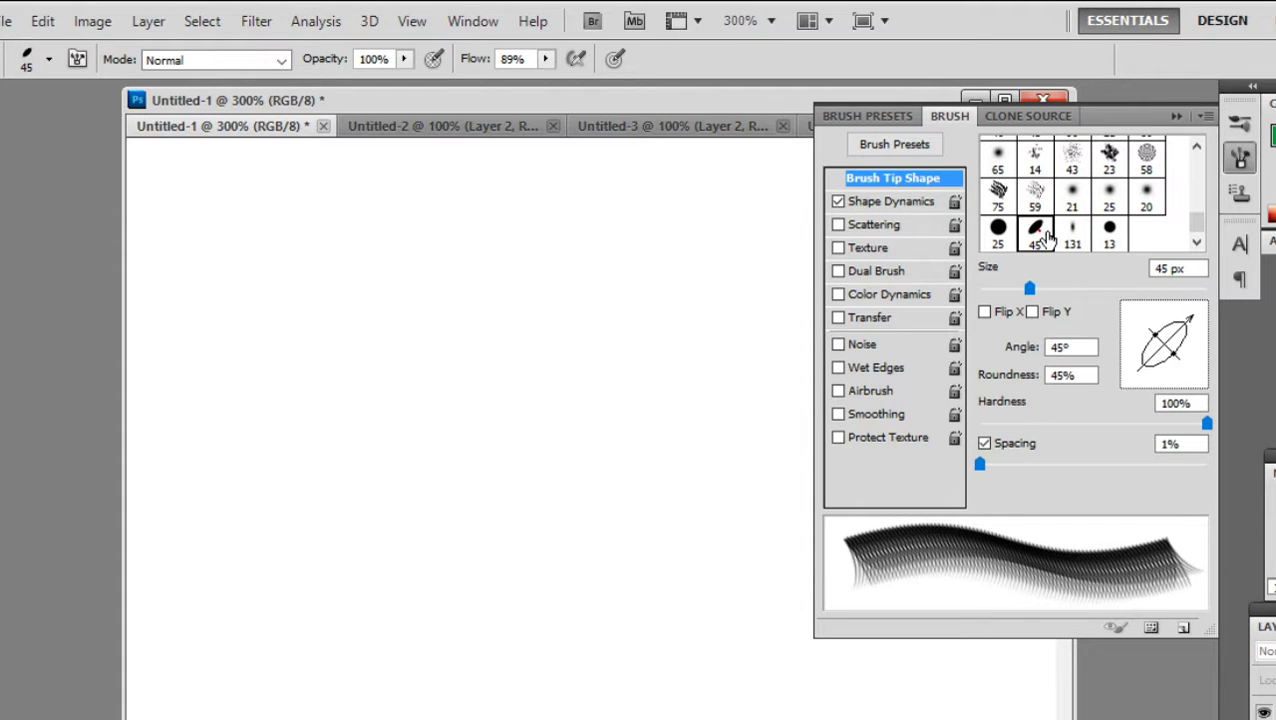
mouse_move(251, 322)
left_mouse_down()
mouse_move(609, 327)
mouse_move(661, 399)
left_mouse_up()
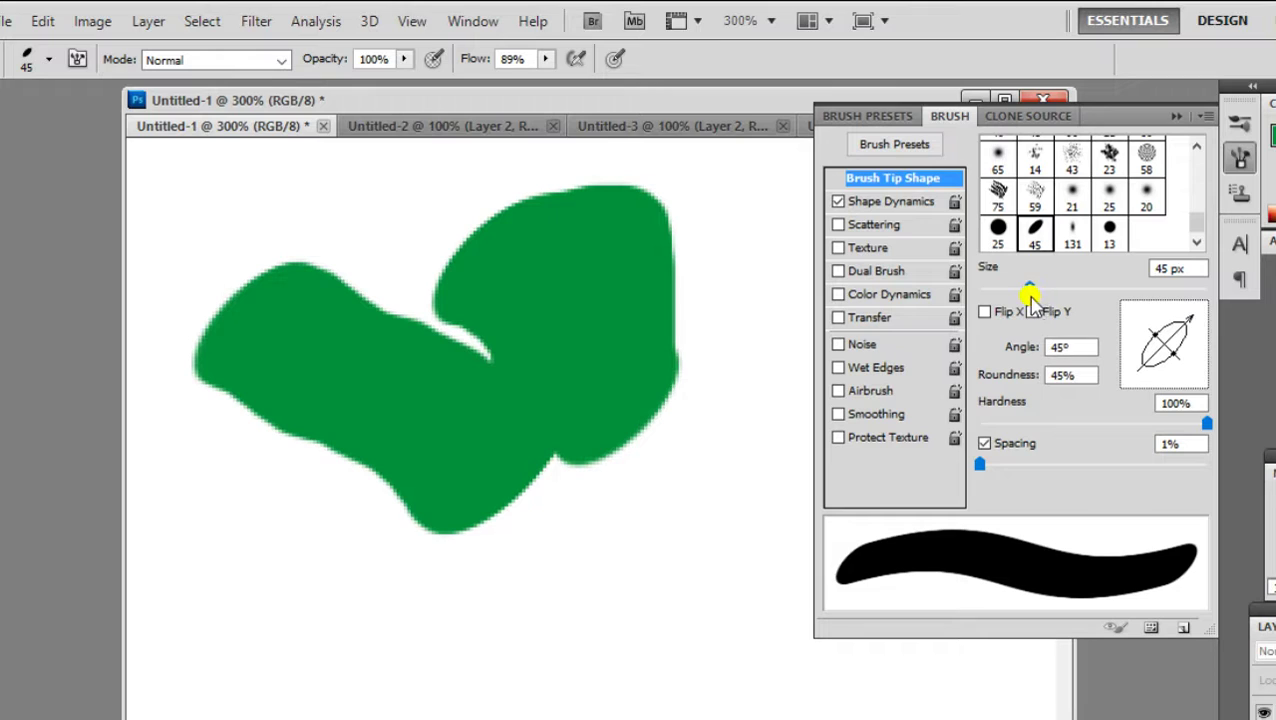
left_click_drag(1029, 289, 1008, 289)
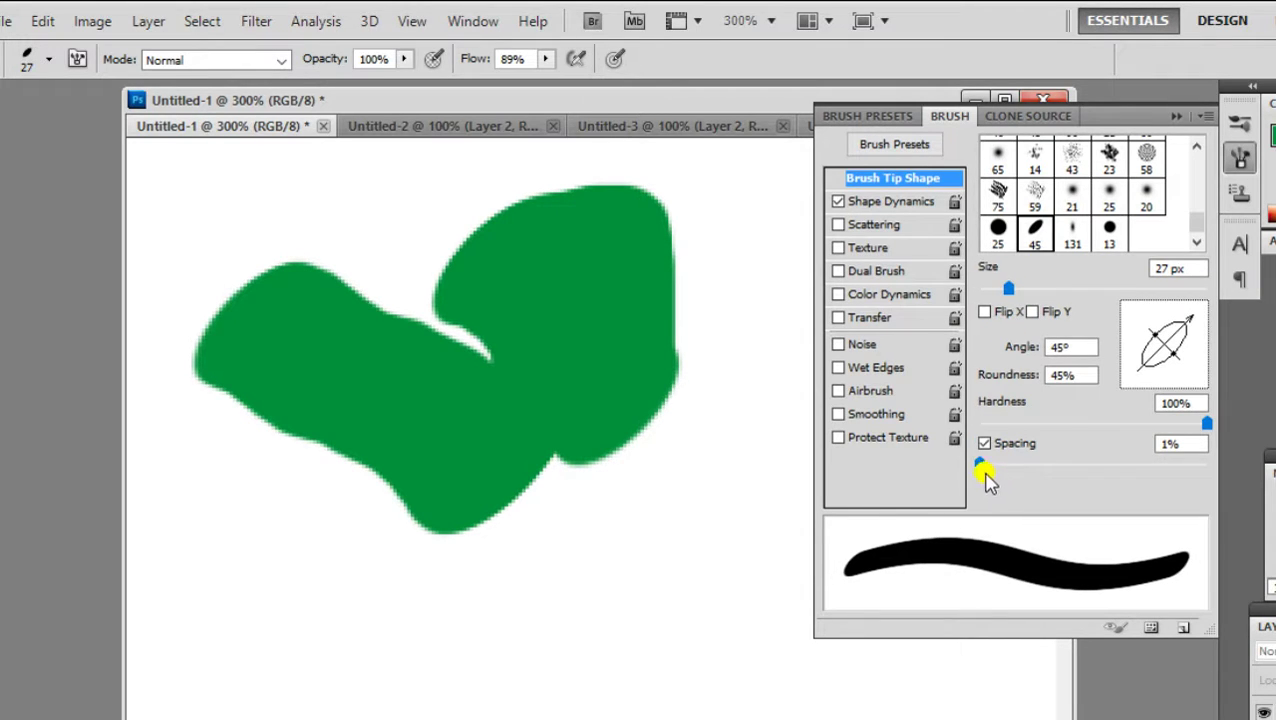
mouse_move(985, 466)
left_mouse_down()
mouse_move(1114, 478)
mouse_move(1097, 484)
left_mouse_up()
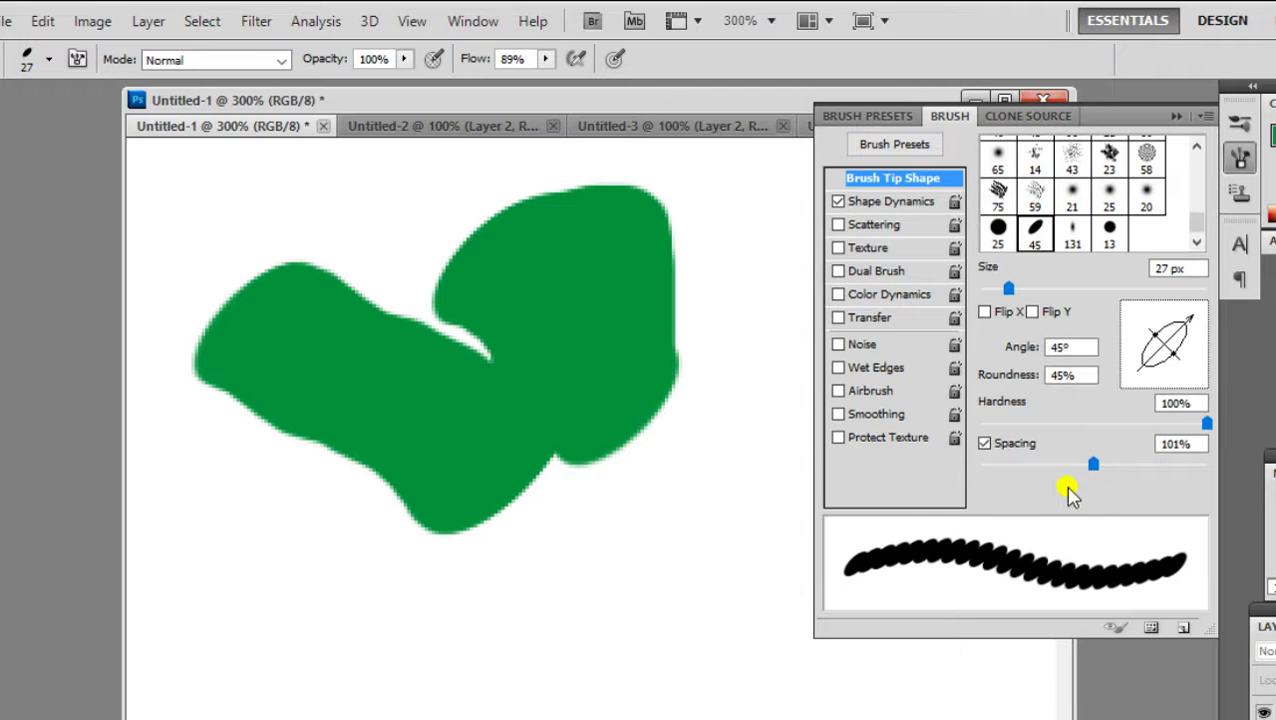
- Paint chains of separate green ovals: a bottom row, a curve, and single stamps
mouse_move(177, 615)
left_mouse_down()
mouse_move(300, 630)
mouse_move(538, 626)
mouse_move(735, 675)
mouse_move(760, 695)
left_mouse_up()
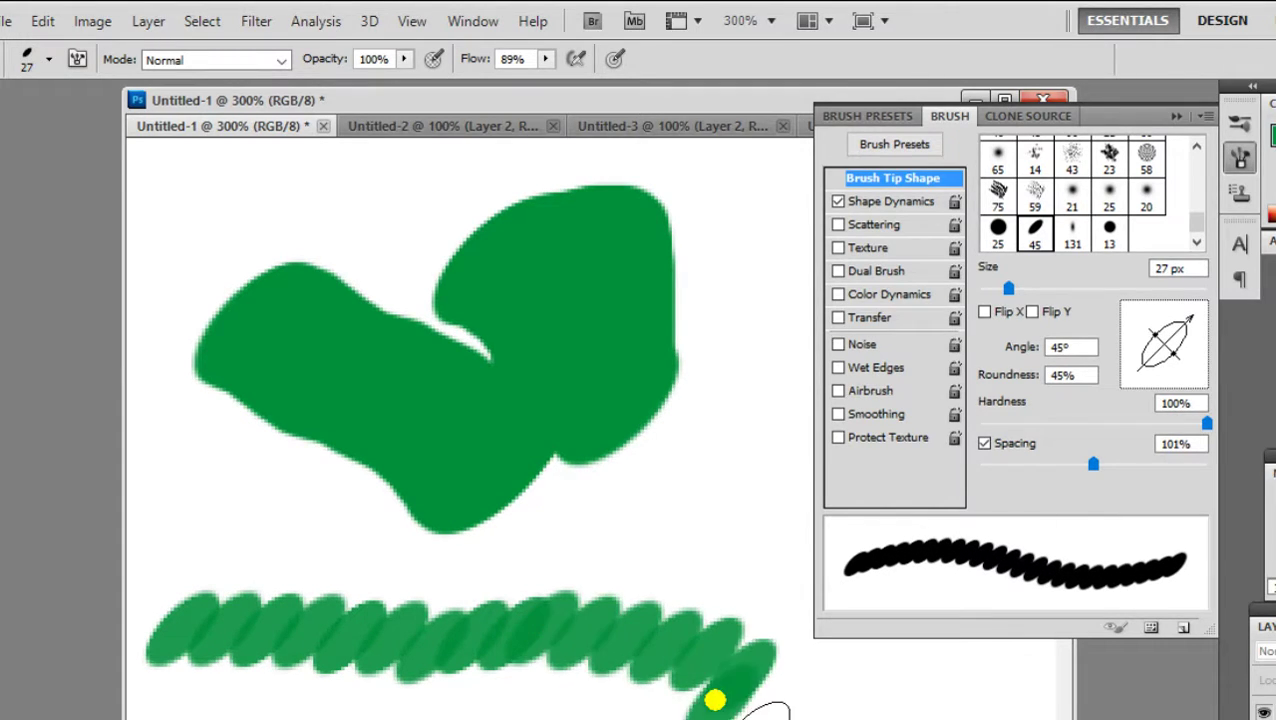
mouse_move(312, 495)
left_mouse_down()
mouse_move(328, 527)
mouse_move(578, 541)
mouse_move(783, 513)
mouse_move(737, 408)
mouse_move(745, 335)
left_mouse_up()
left_click(735, 262)
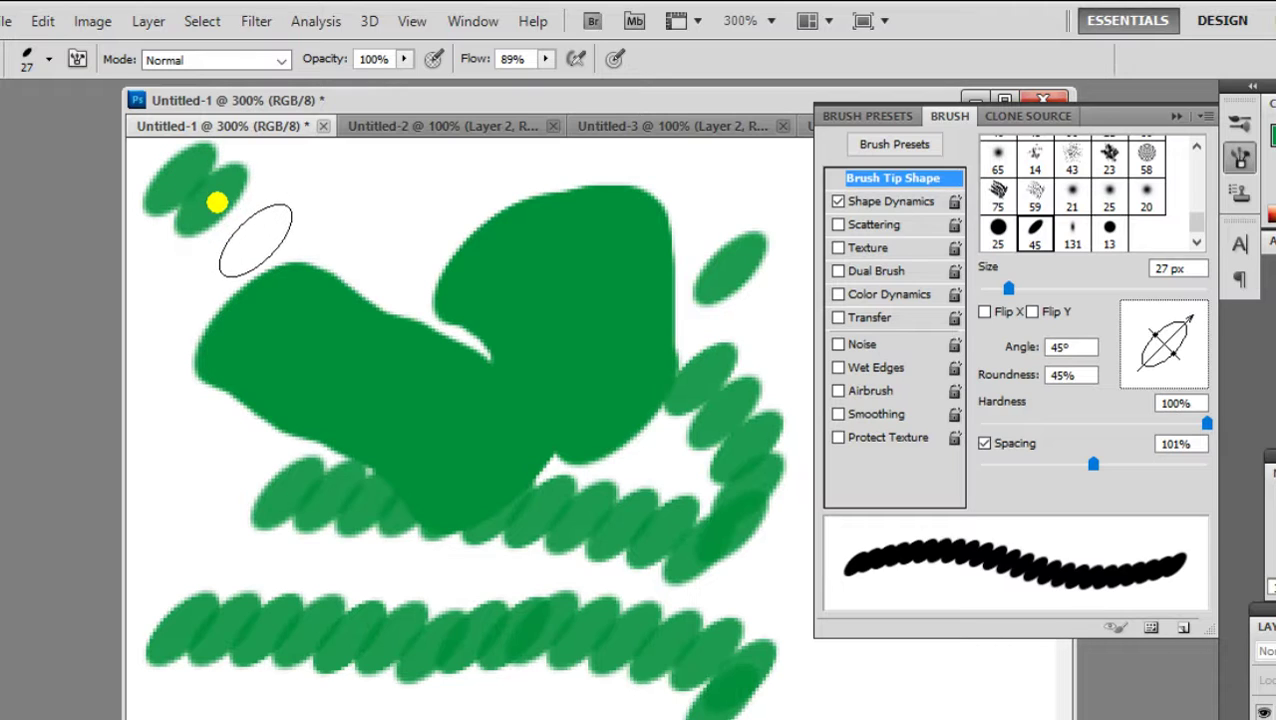
left_click_drag(177, 182, 228, 192)
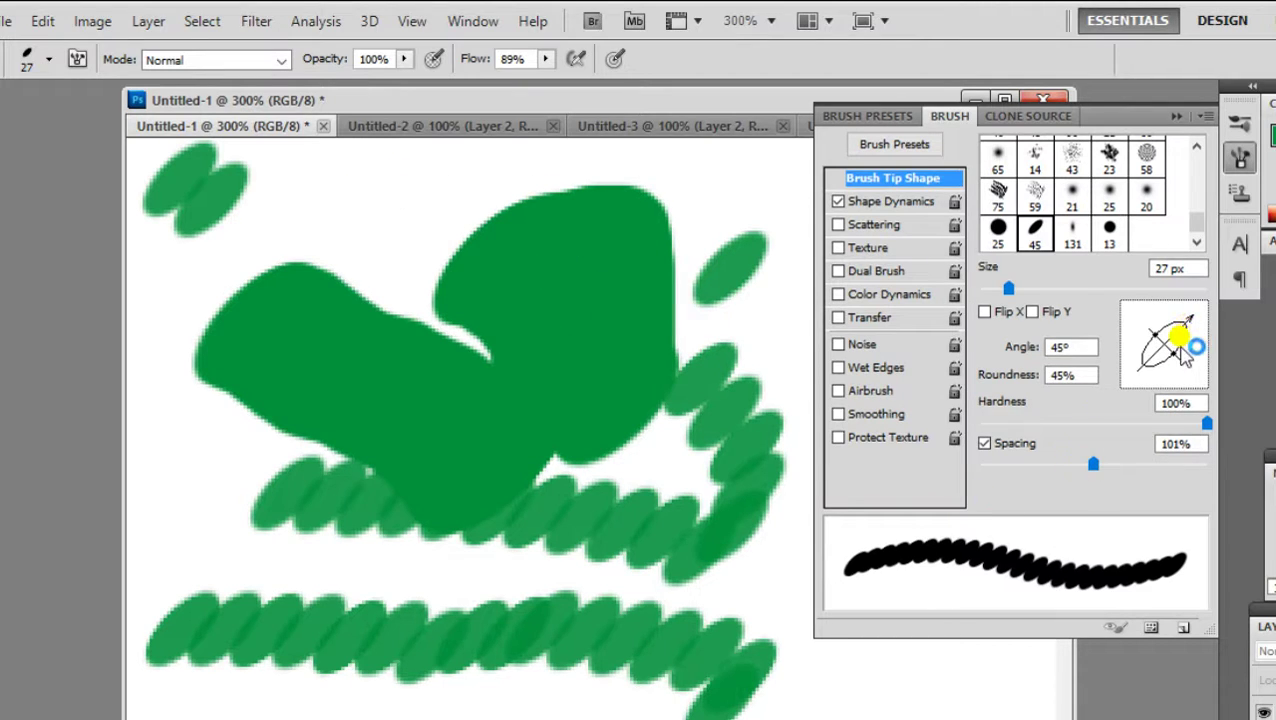
- Rotate the elliptical tip to 145° and stamp one green oval near the top
mouse_move(1188, 322)
left_mouse_down()
mouse_move(1186, 343)
mouse_move(1148, 327)
left_mouse_up()
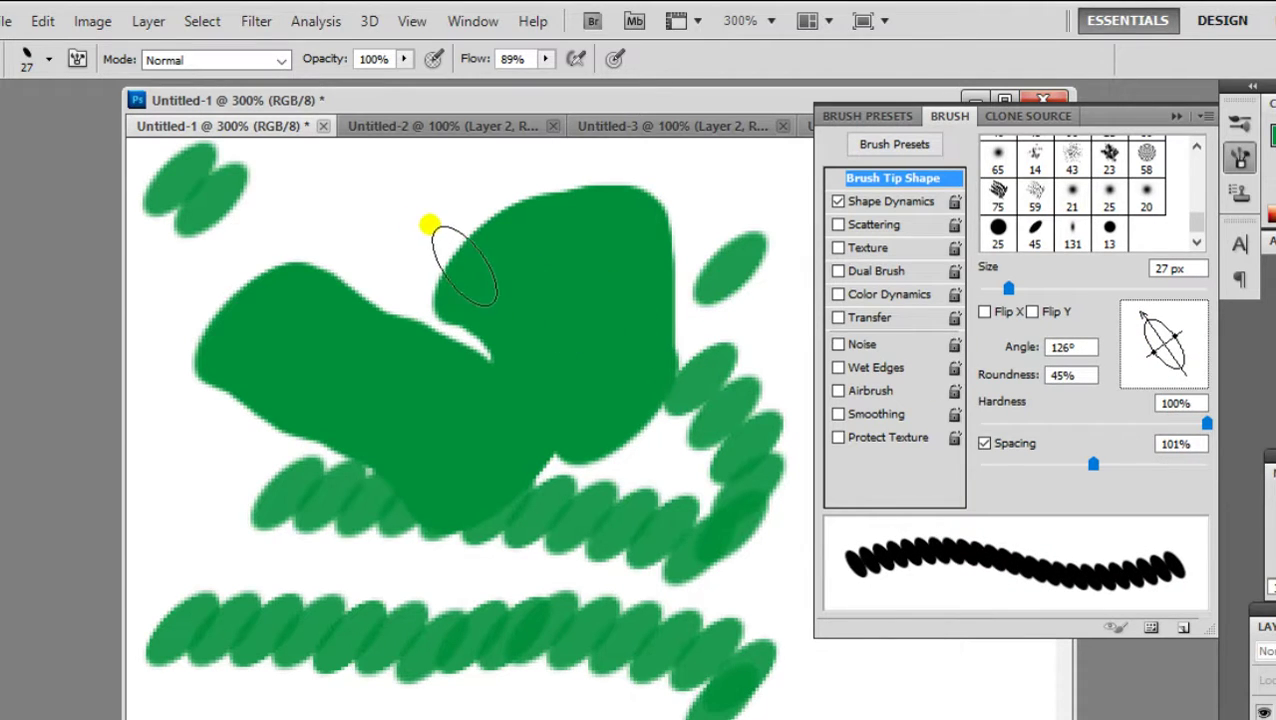
left_click_drag(1147, 321, 1114, 330)
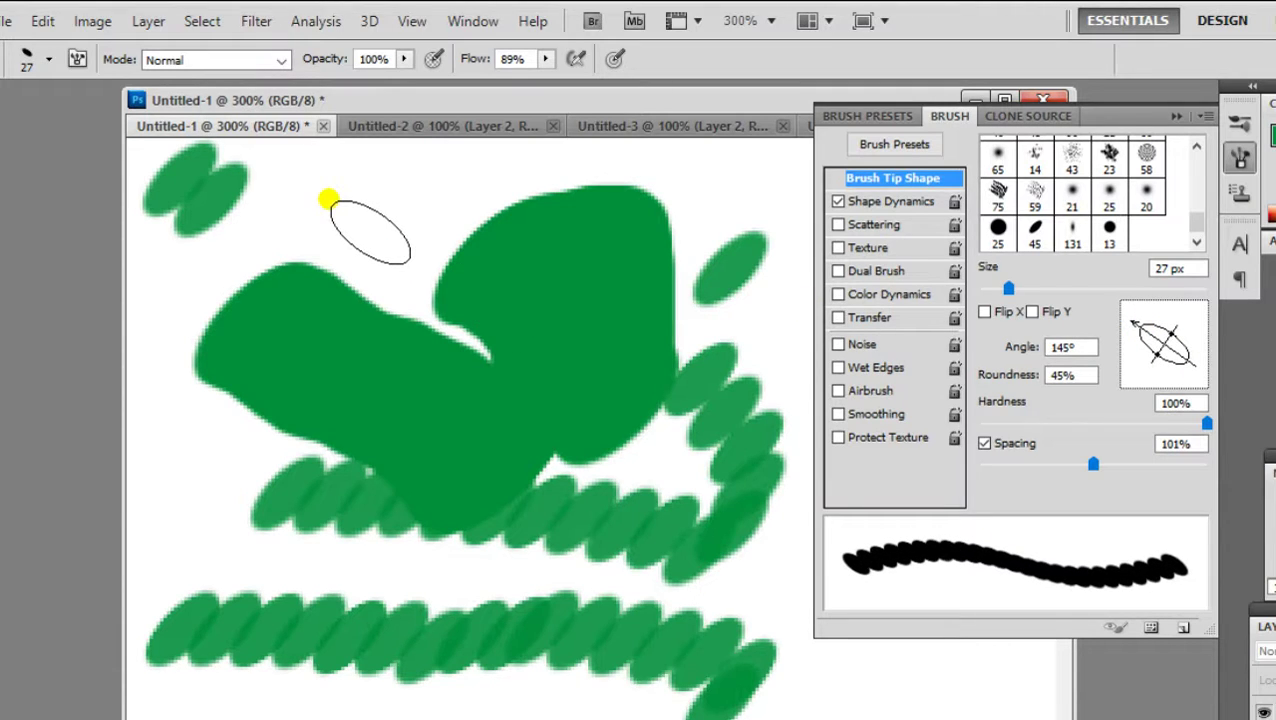
left_click(330, 200)
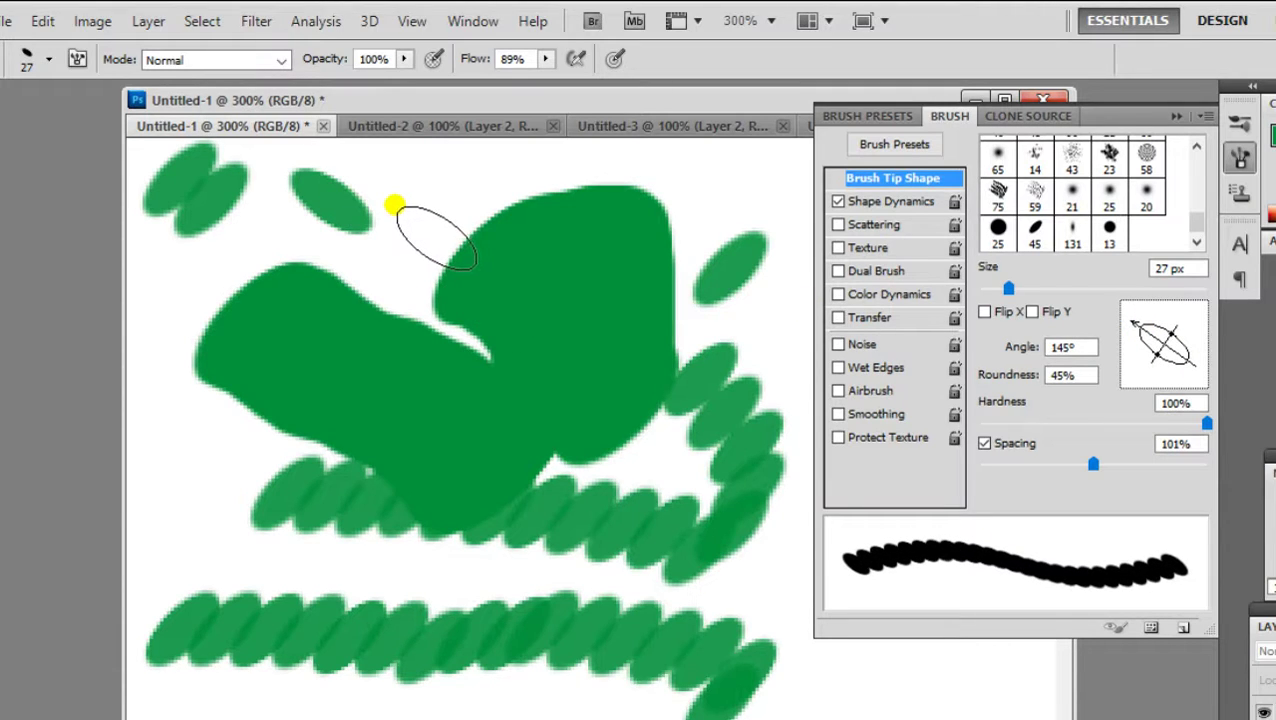
- Set spacing to 118% and size to 13 px, then stamp four small green ovals
mouse_move(1092, 463)
left_mouse_down()
mouse_move(1065, 464)
mouse_move(1106, 472)
left_mouse_up()
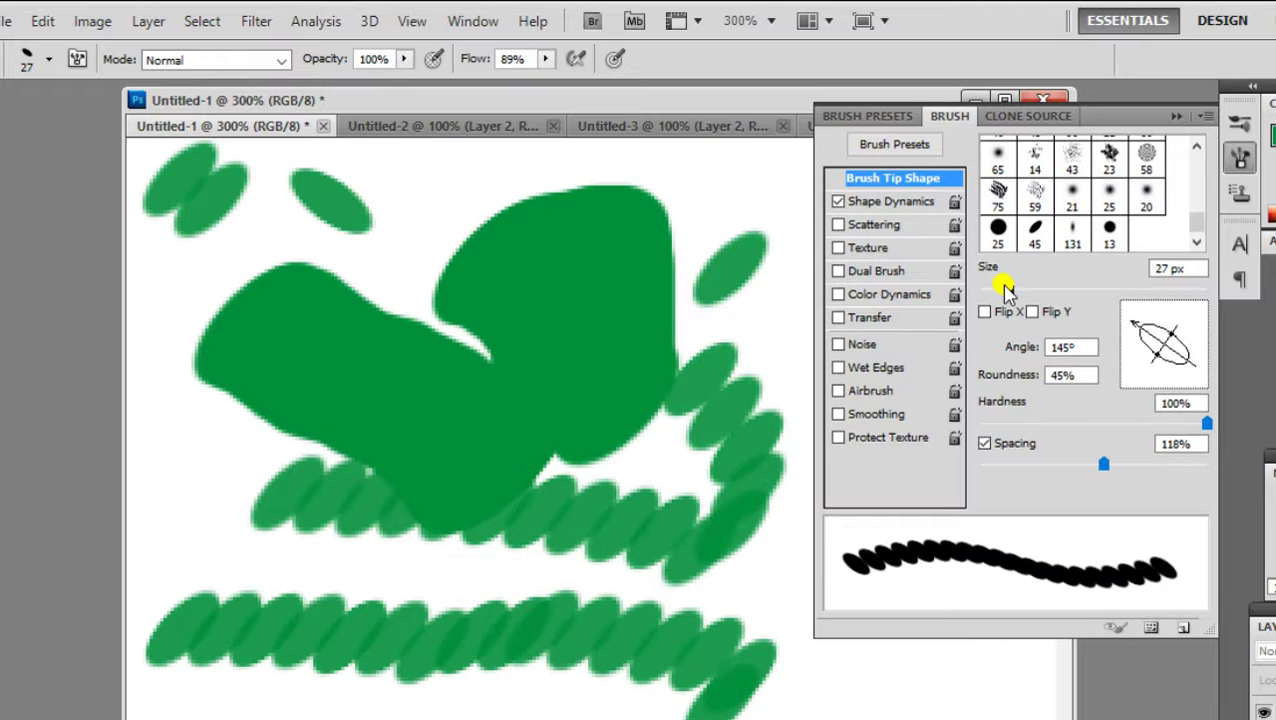
left_click_drag(1006, 290, 993, 289)
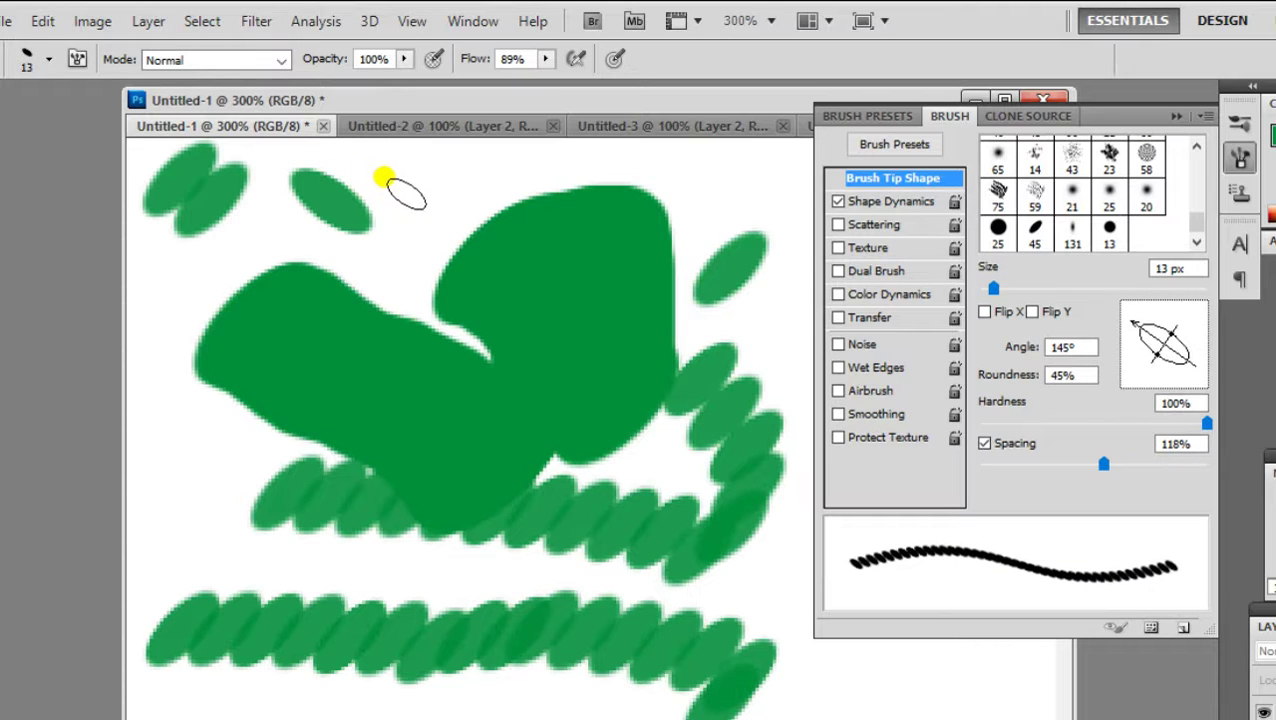
left_click(375, 182)
left_click(413, 184)
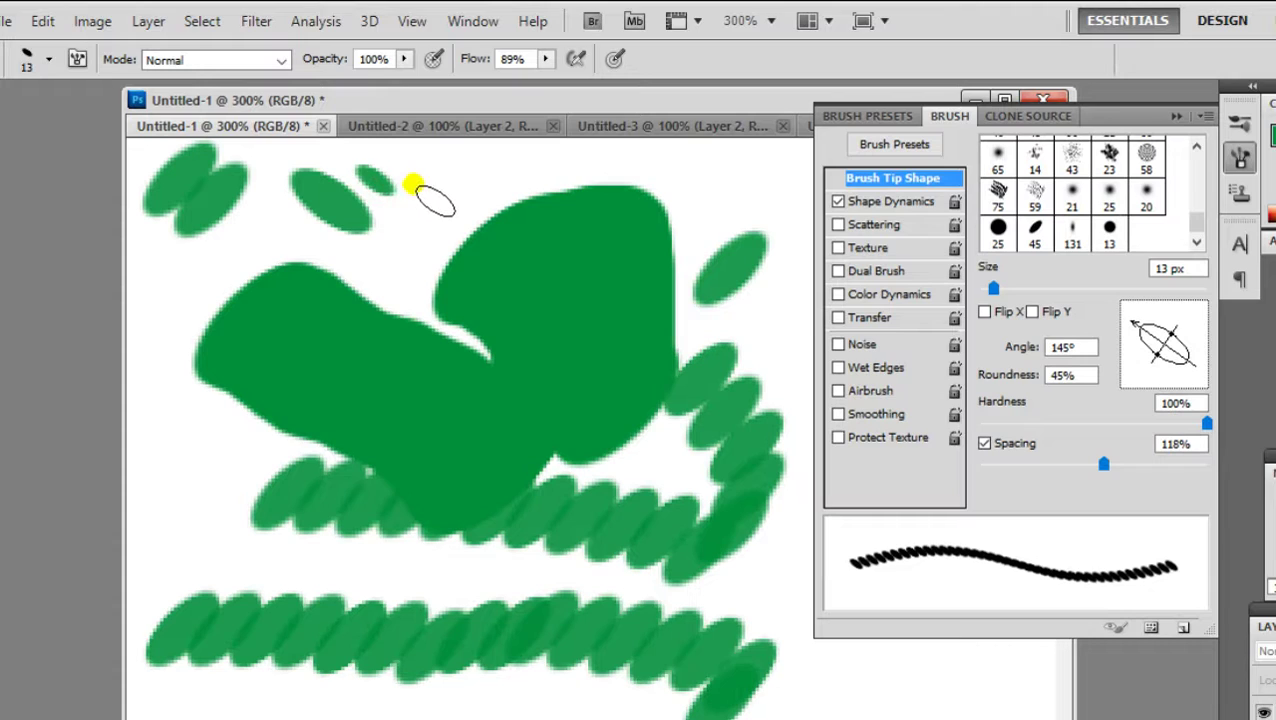
left_click(450, 183)
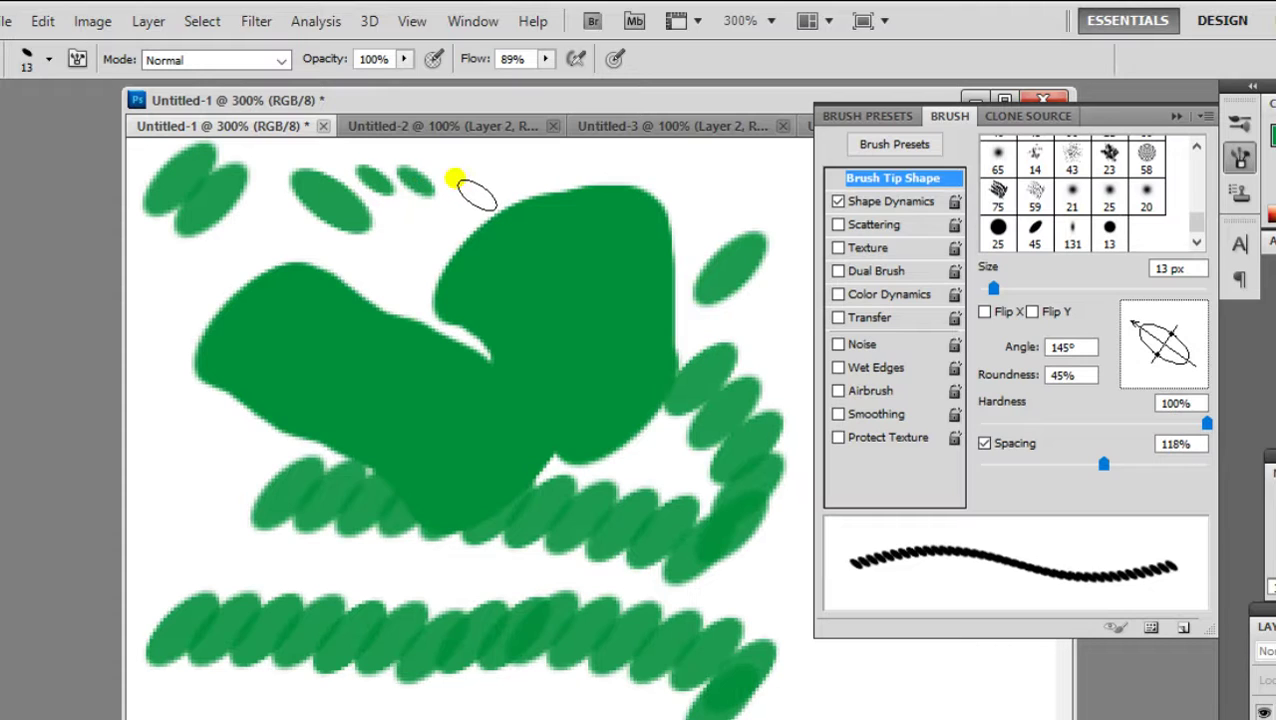
left_click(760, 442)
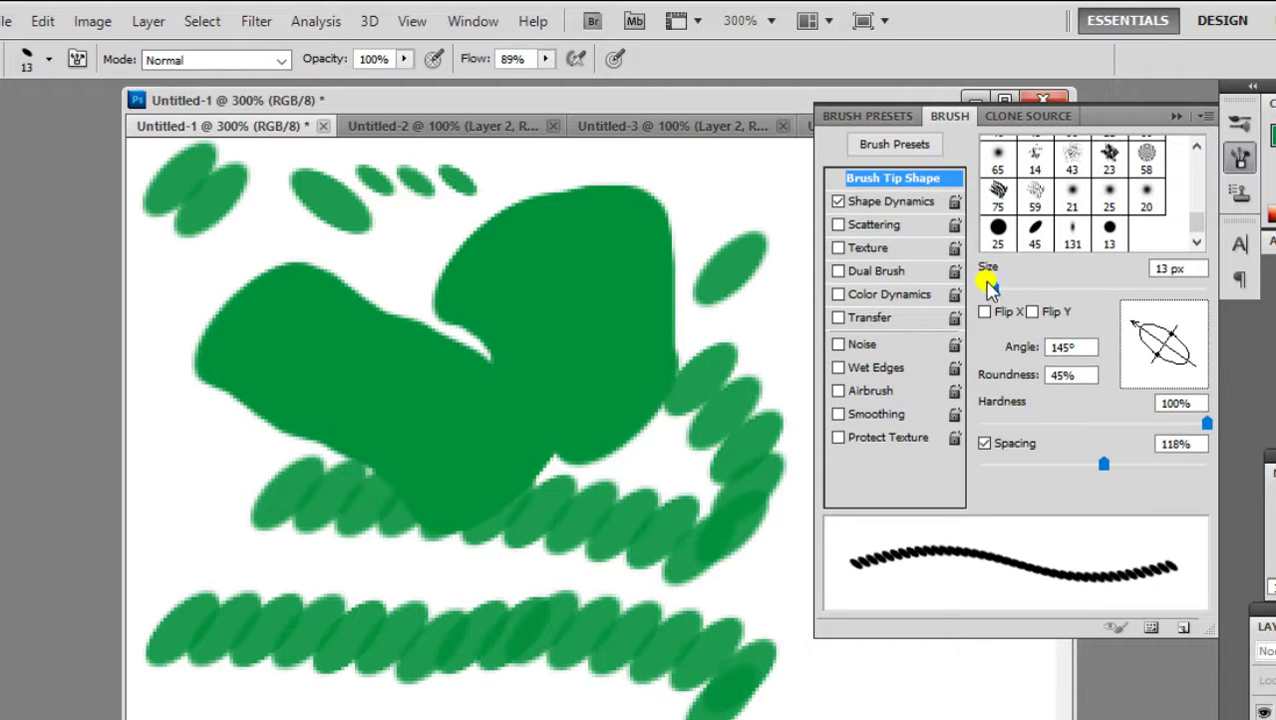
- Resize the tip to 97 px at 125° and stamp a large oval over the blob
left_click_drag(990, 290, 1032, 292)
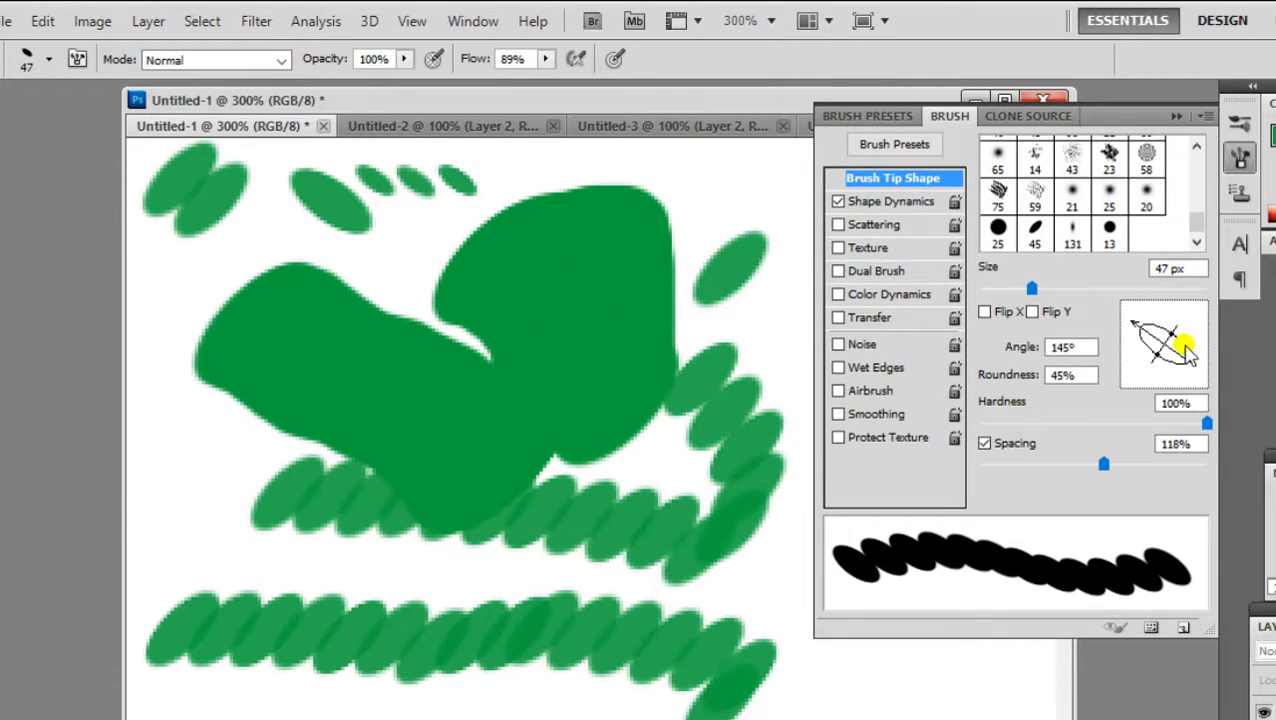
left_click_drag(1135, 321, 1147, 325)
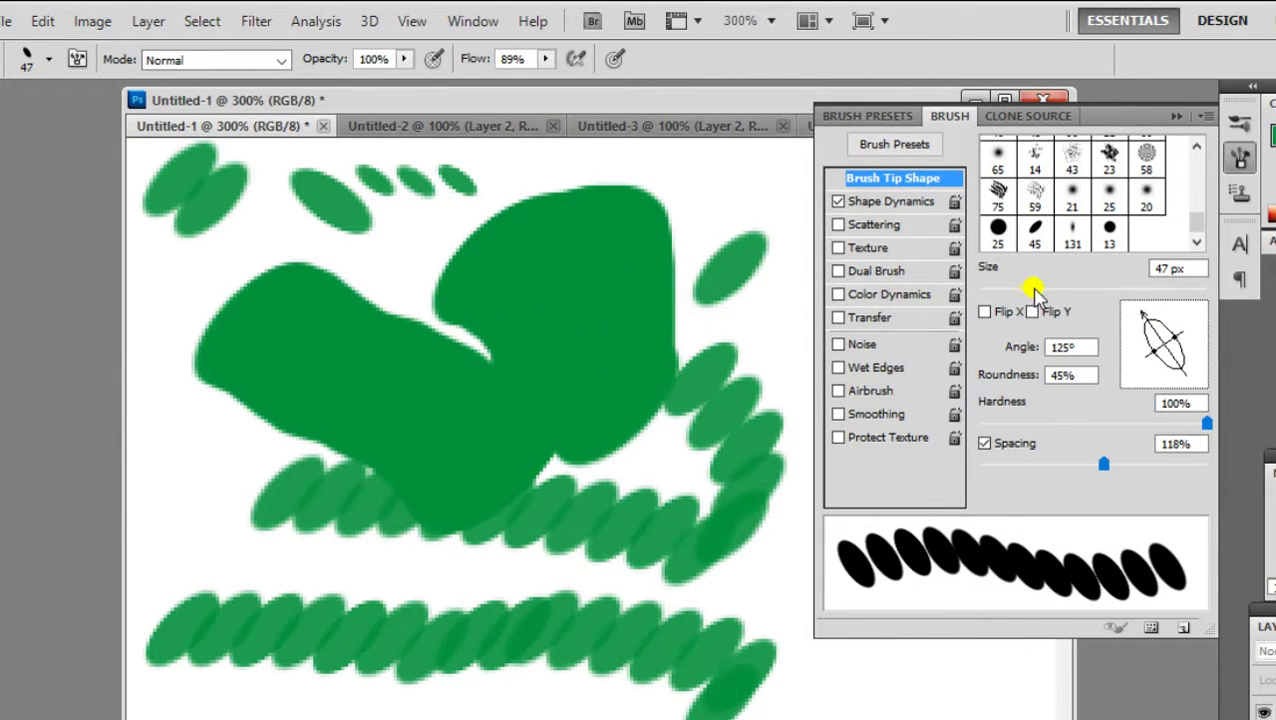
left_click_drag(1033, 290, 1087, 290)
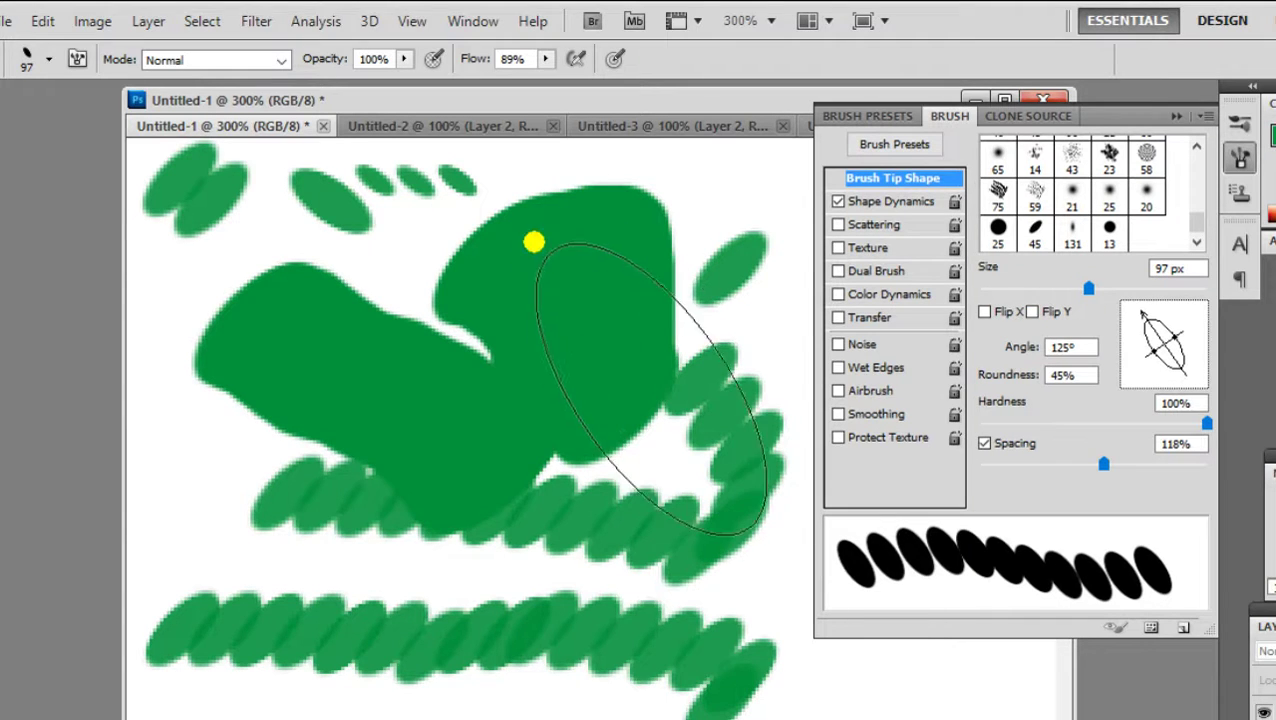
left_click(497, 338)
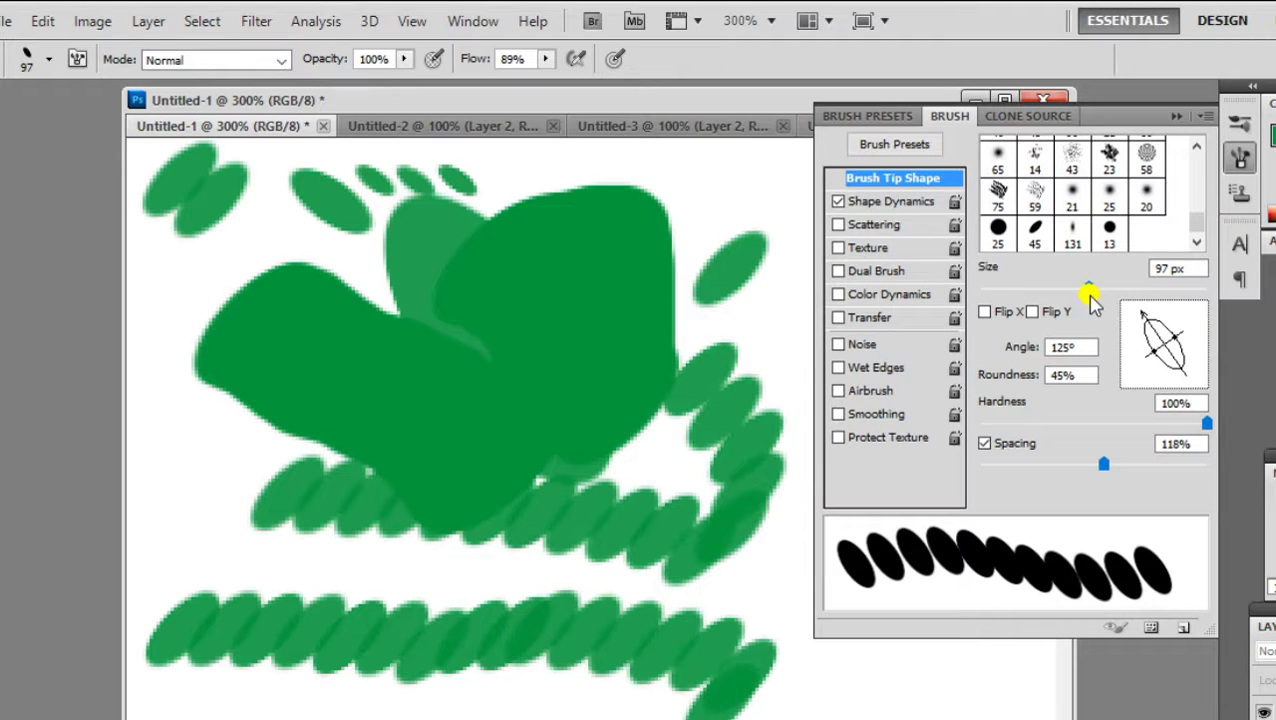
- Undo the lighter green dabs, then stamp eight large 97 px green ovals across the canvas
key("ctrl+alt+z")
key("ctrl+alt+z")
key("ctrl+alt+z")
key("ctrl+alt+z")
key("ctrl+alt+z")
key("ctrl+alt+z")
key("ctrl+alt+z")
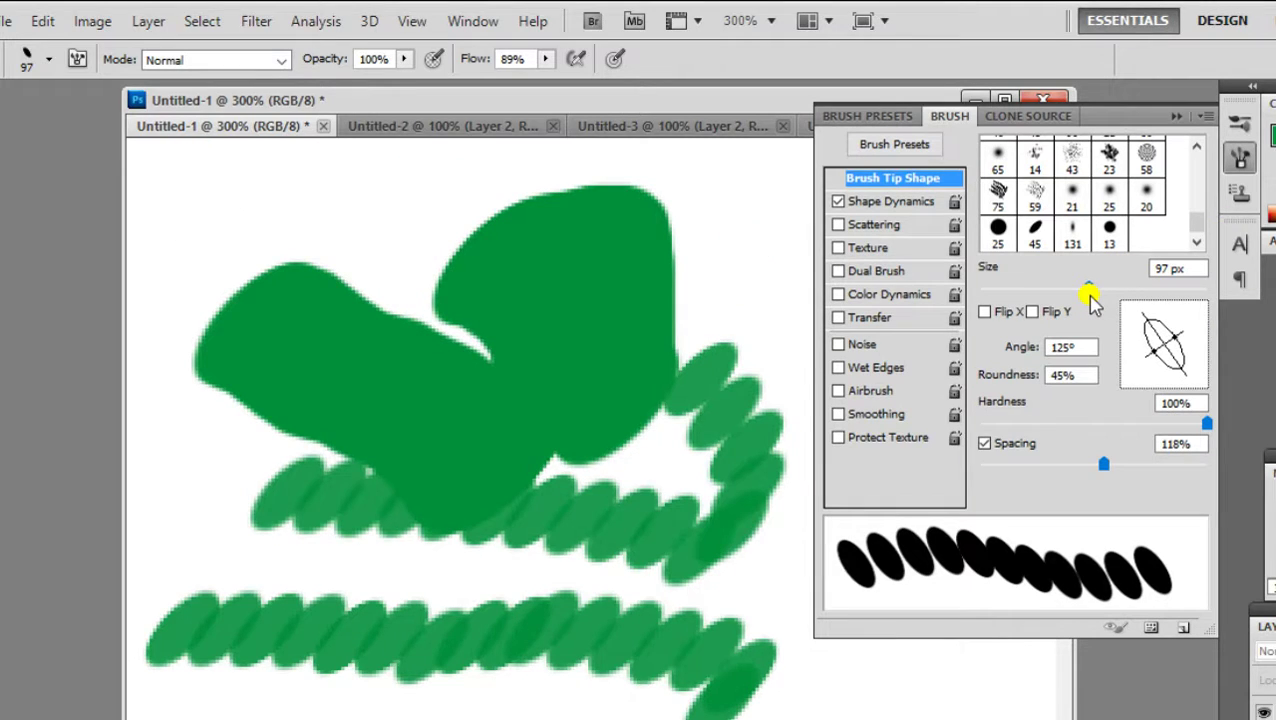
key("ctrl+alt+z")
key("ctrl+alt+z")
key("ctrl+alt+z")
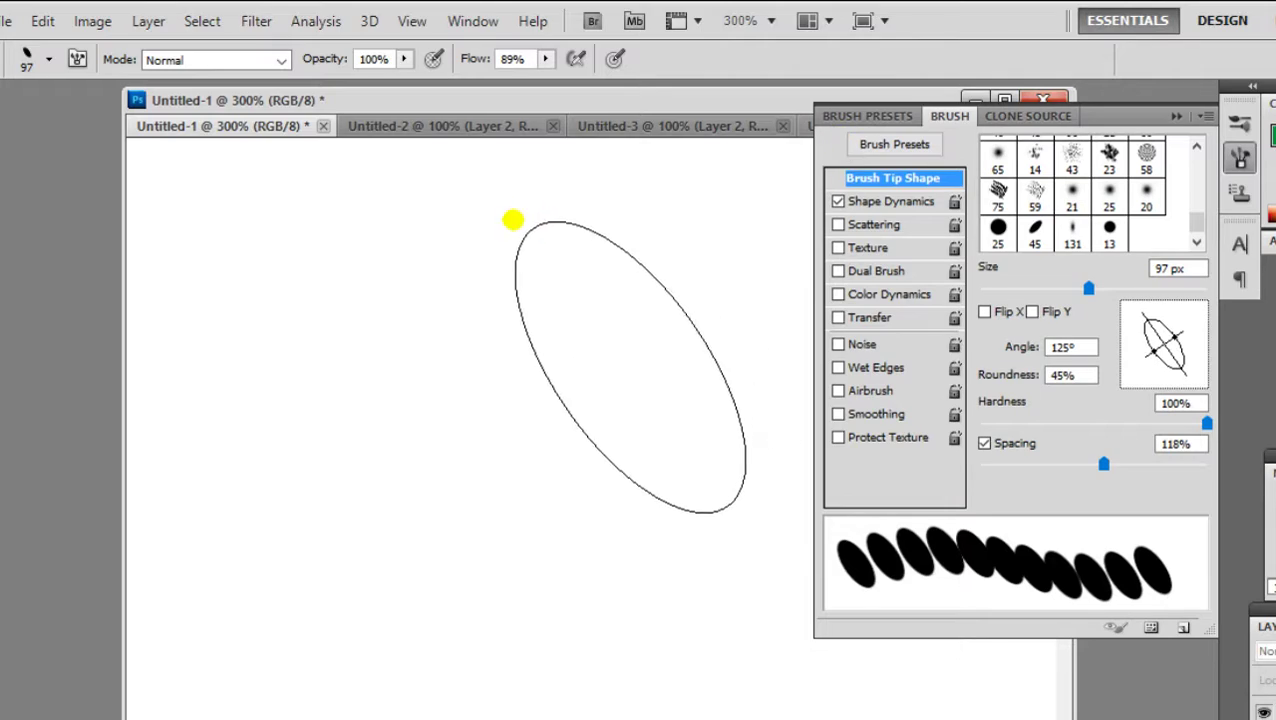
left_click(385, 210)
left_click(375, 370)
left_click(600, 280)
left_click(510, 385)
left_click(630, 320)
left_click(255, 415)
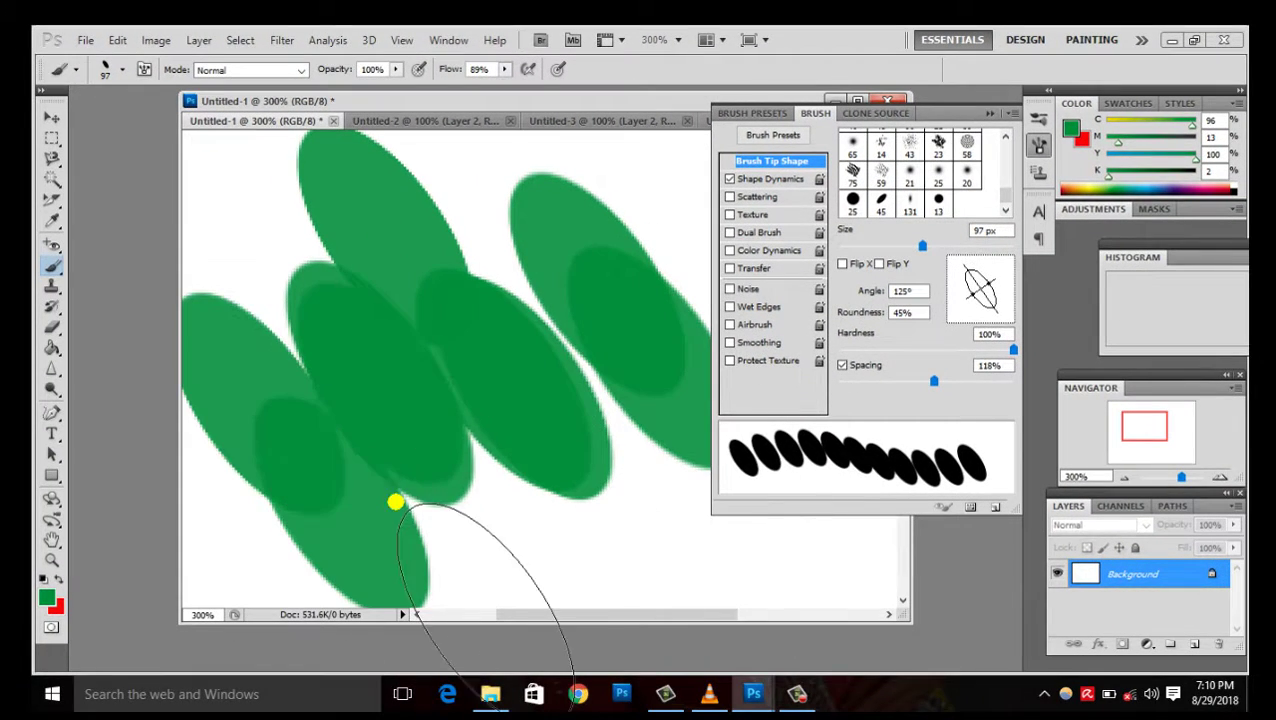
left_click(570, 251)
left_click(624, 450)
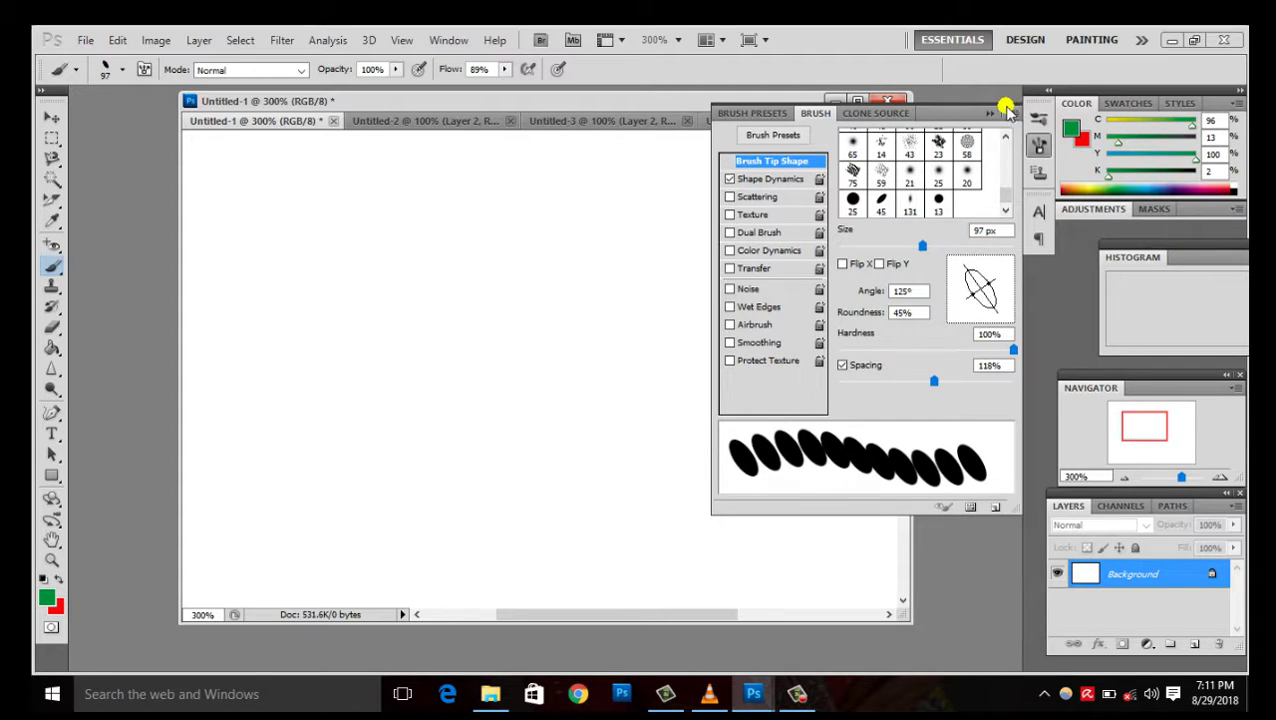
- Scale the Untitled-2 rose bouquet to about 78% width and 71% height at the canvas top
left_click(146, 72)
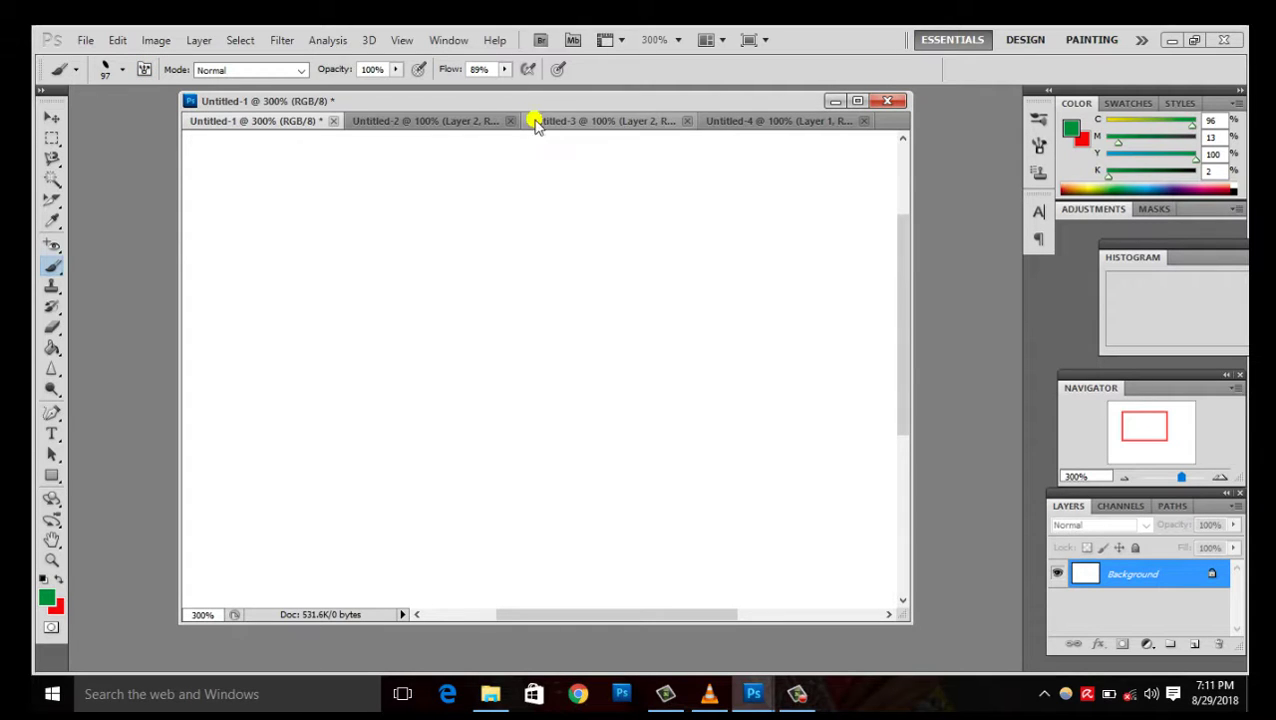
left_click(432, 120)
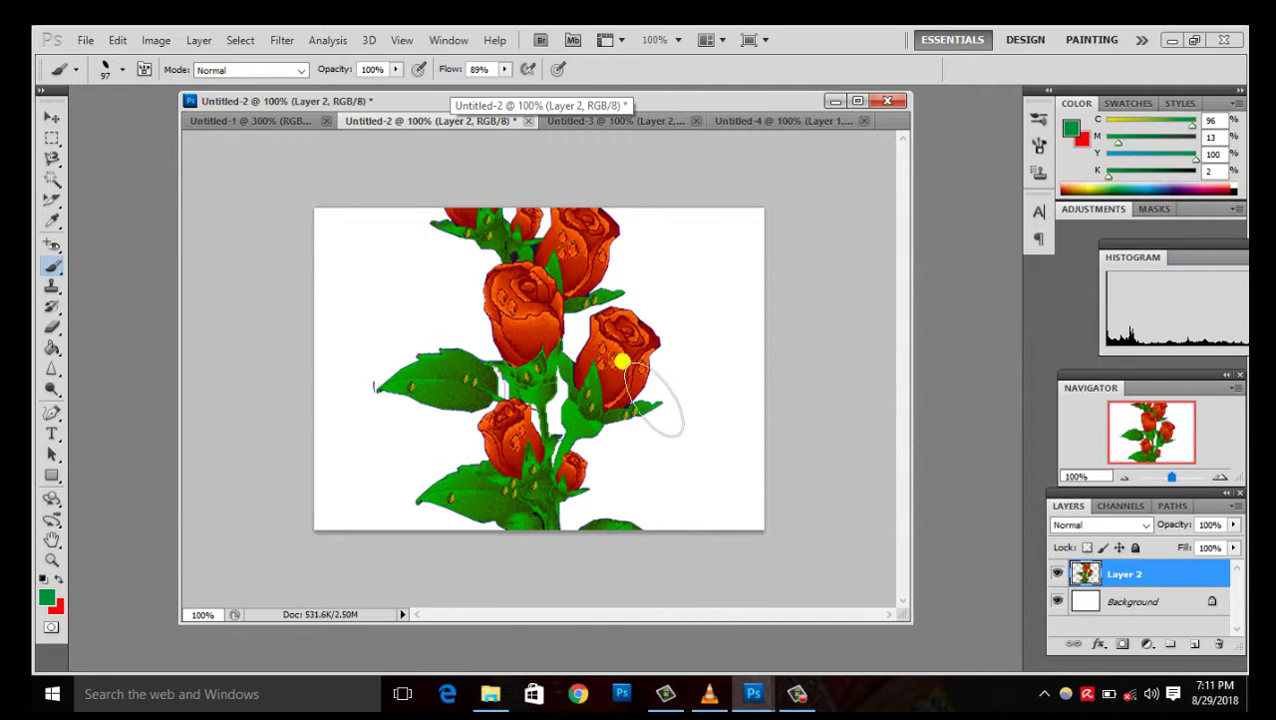
key("ctrl+t")
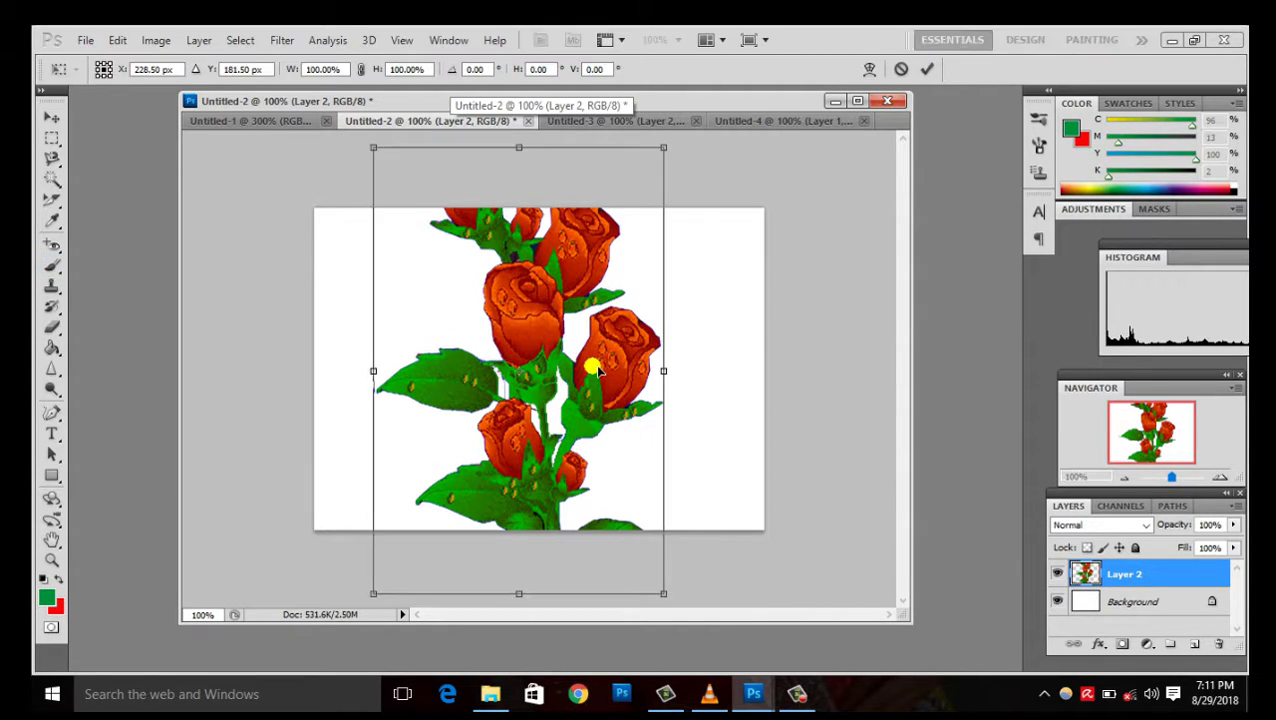
left_click_drag(522, 152, 522, 279)
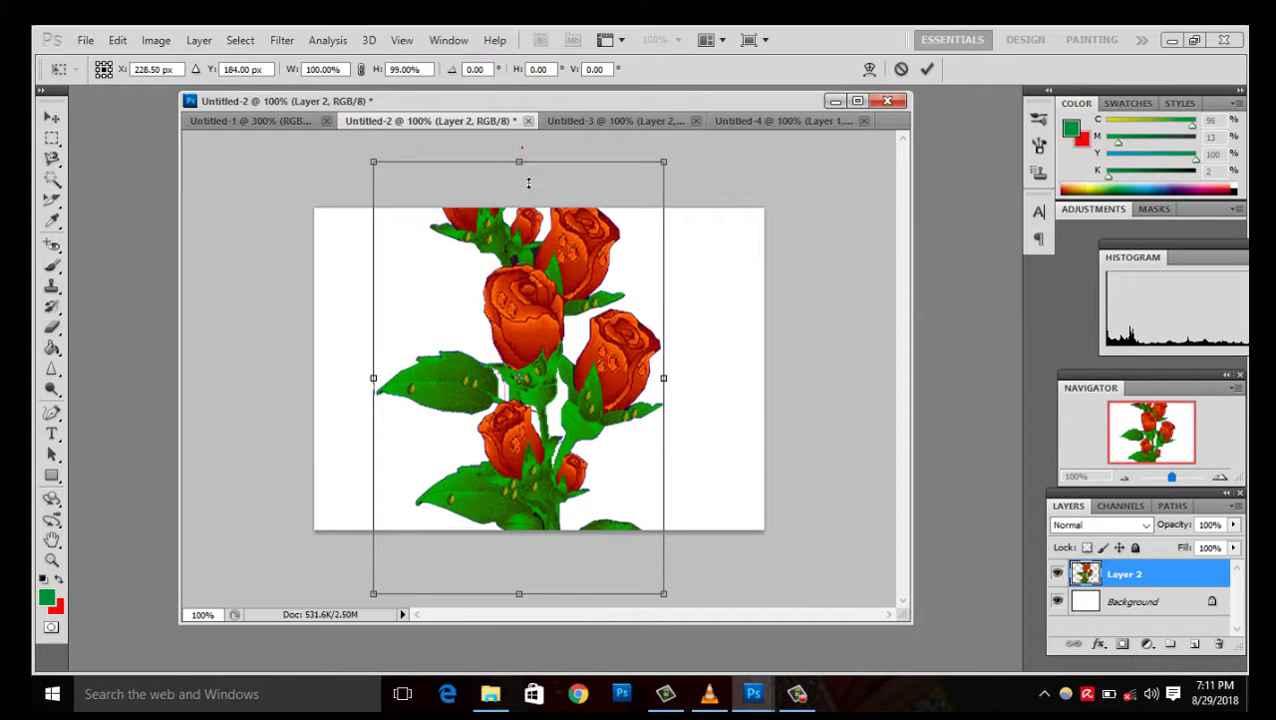
left_click_drag(593, 474, 580, 400)
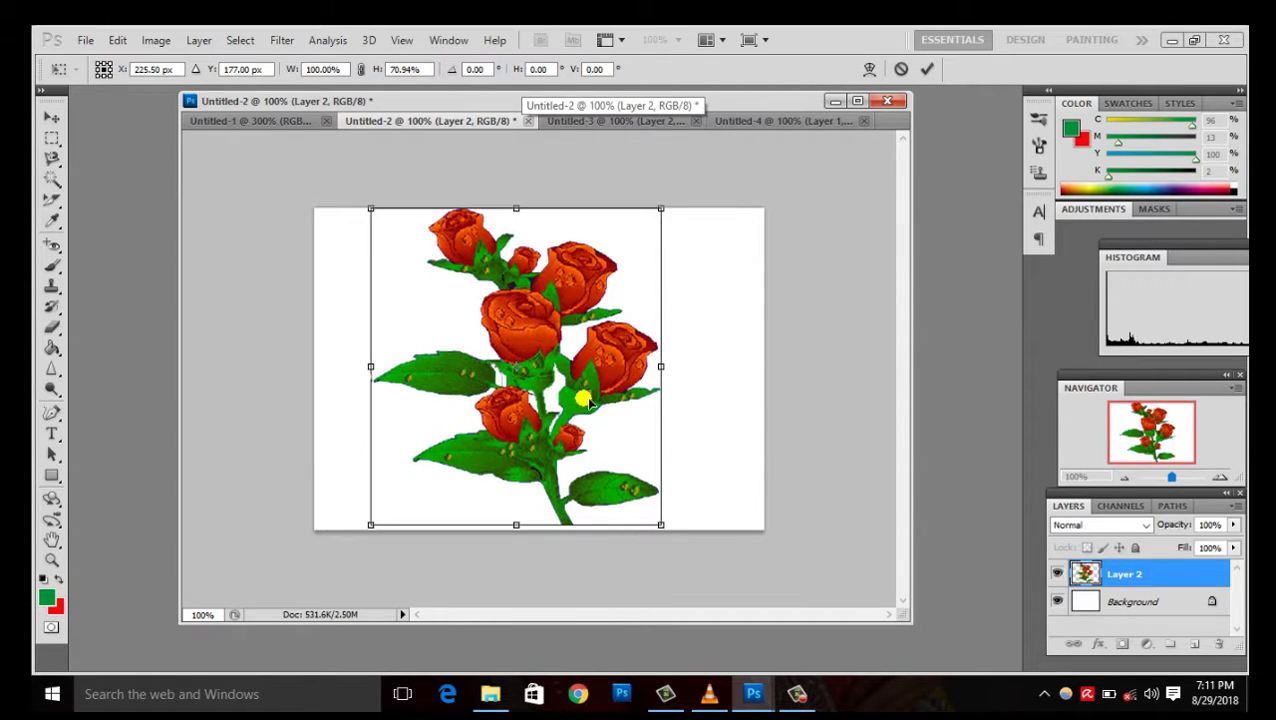
left_click_drag(663, 366, 598, 366)
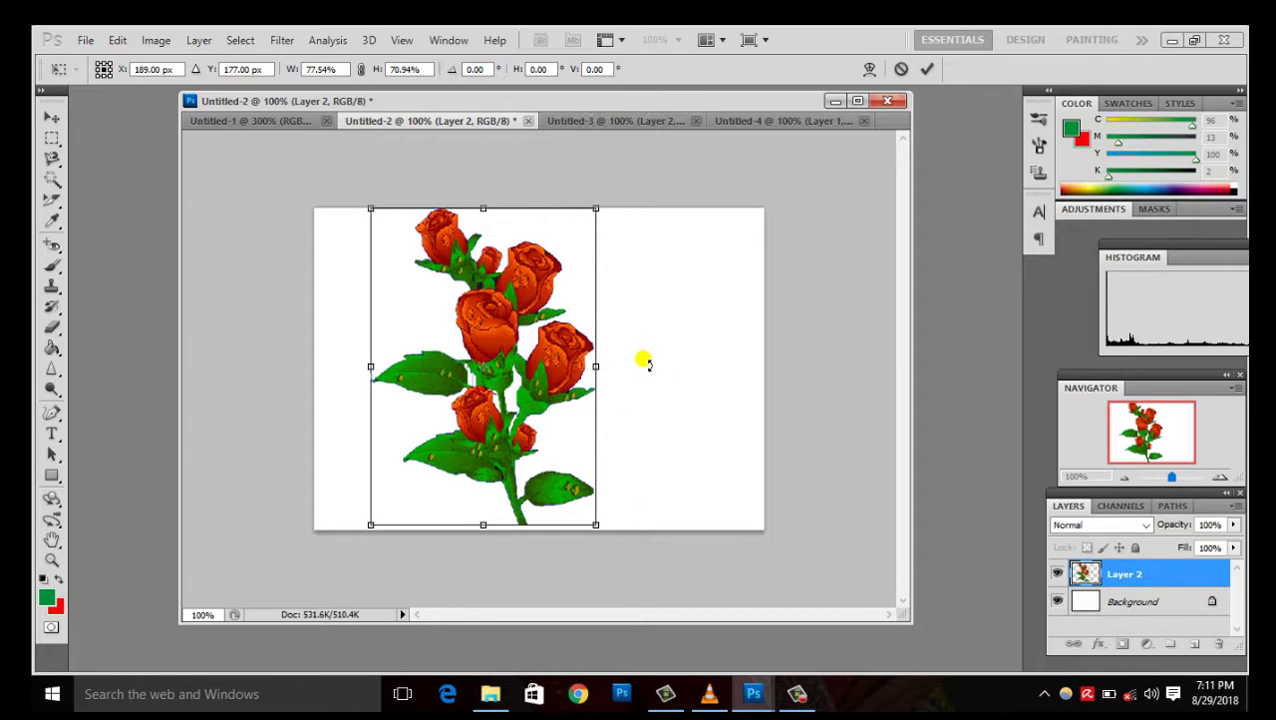
key("b")
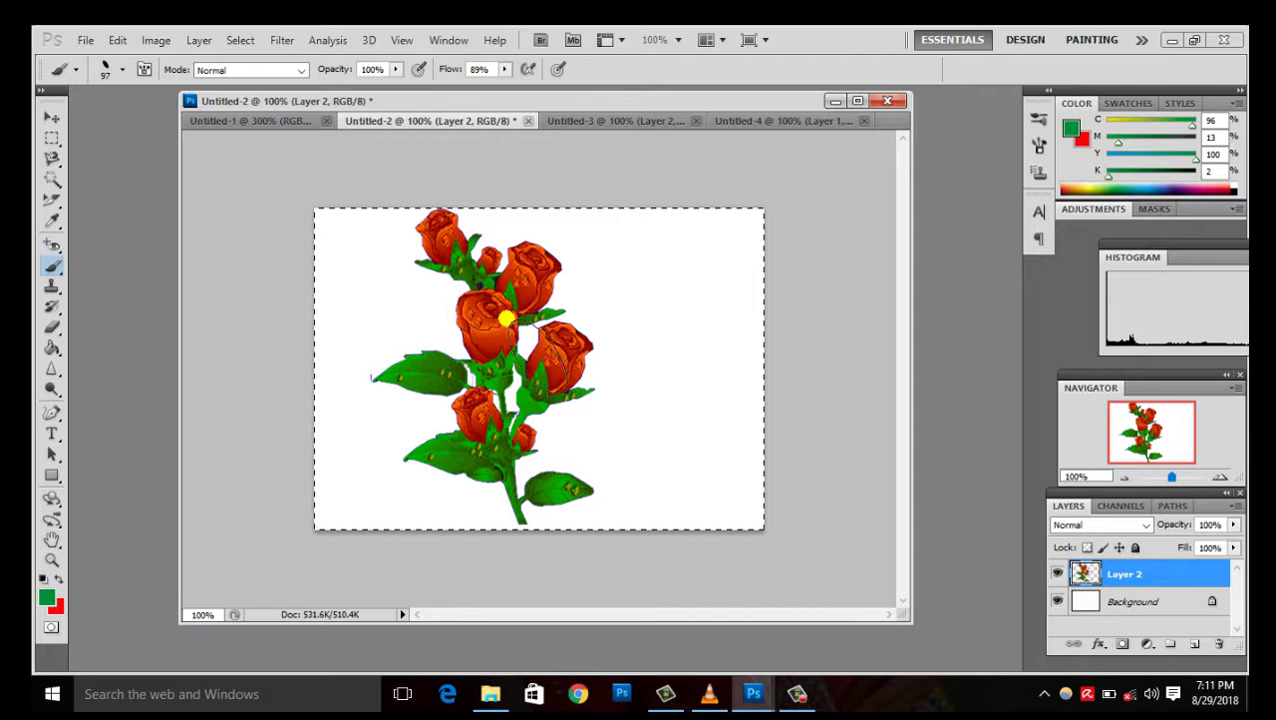
- Define the Untitled-2 bouquet as a new brush preset named 'rose'
left_click(117, 40)
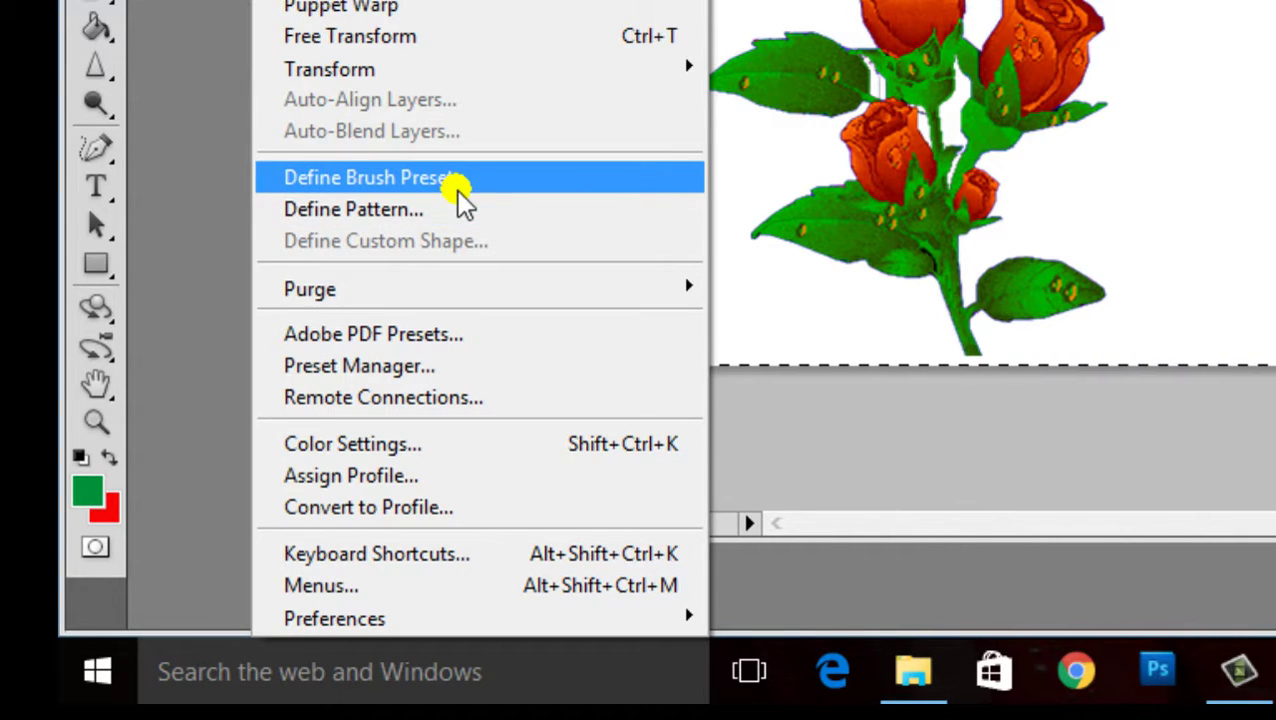
left_click(491, 182)
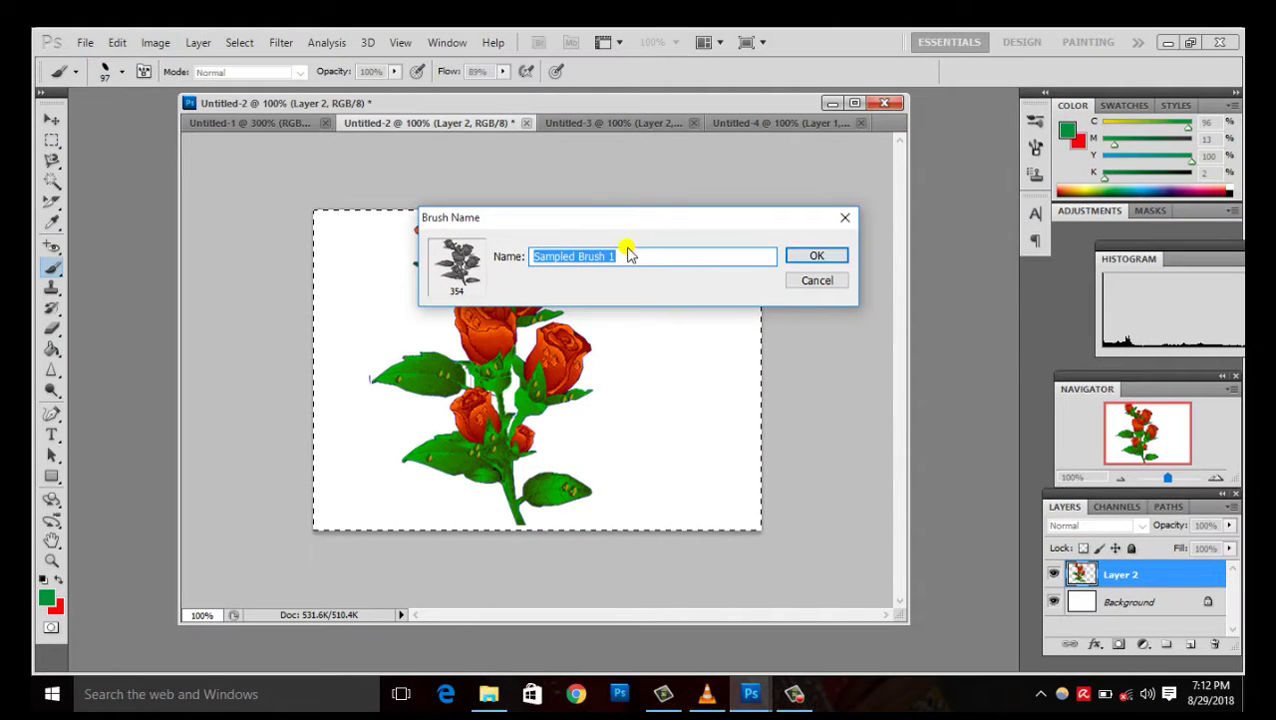
key("BackSpace")
type("r")
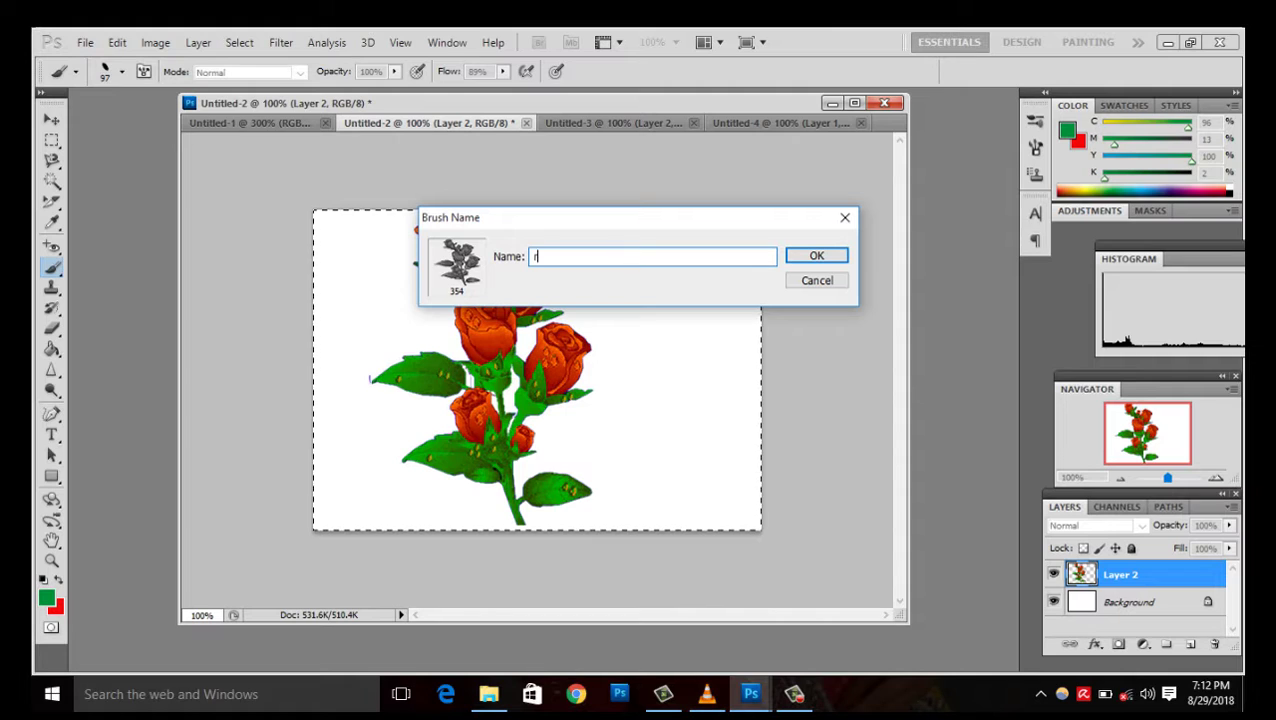
type("ose")
key("Return")
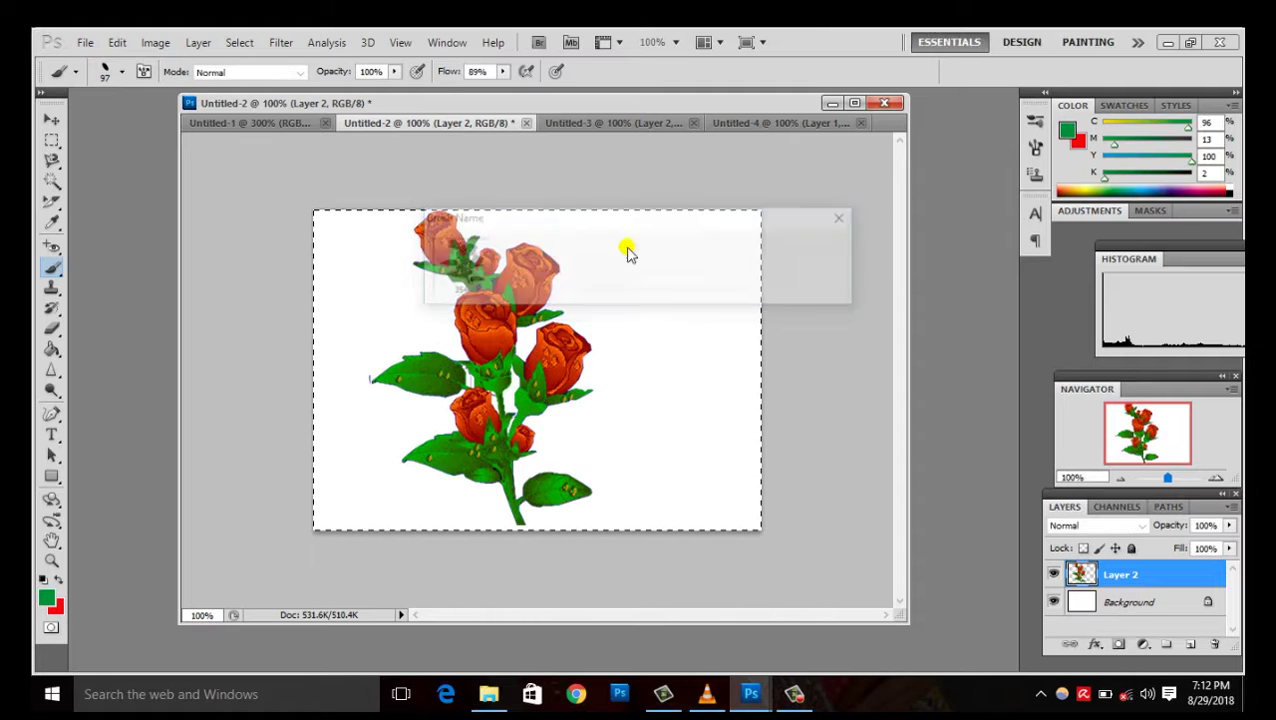
- On Untitled-1, set the rose brush to 41 px and stamp a green rose
left_click(268, 134)
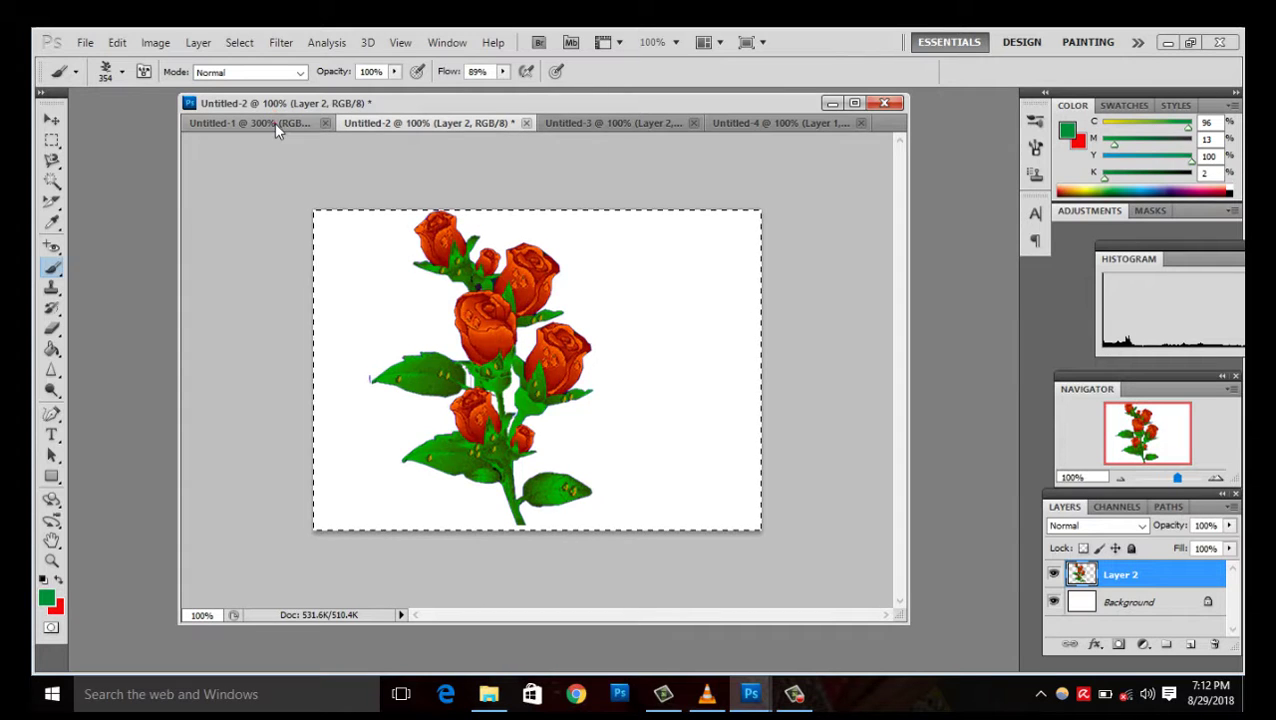
left_click(276, 130)
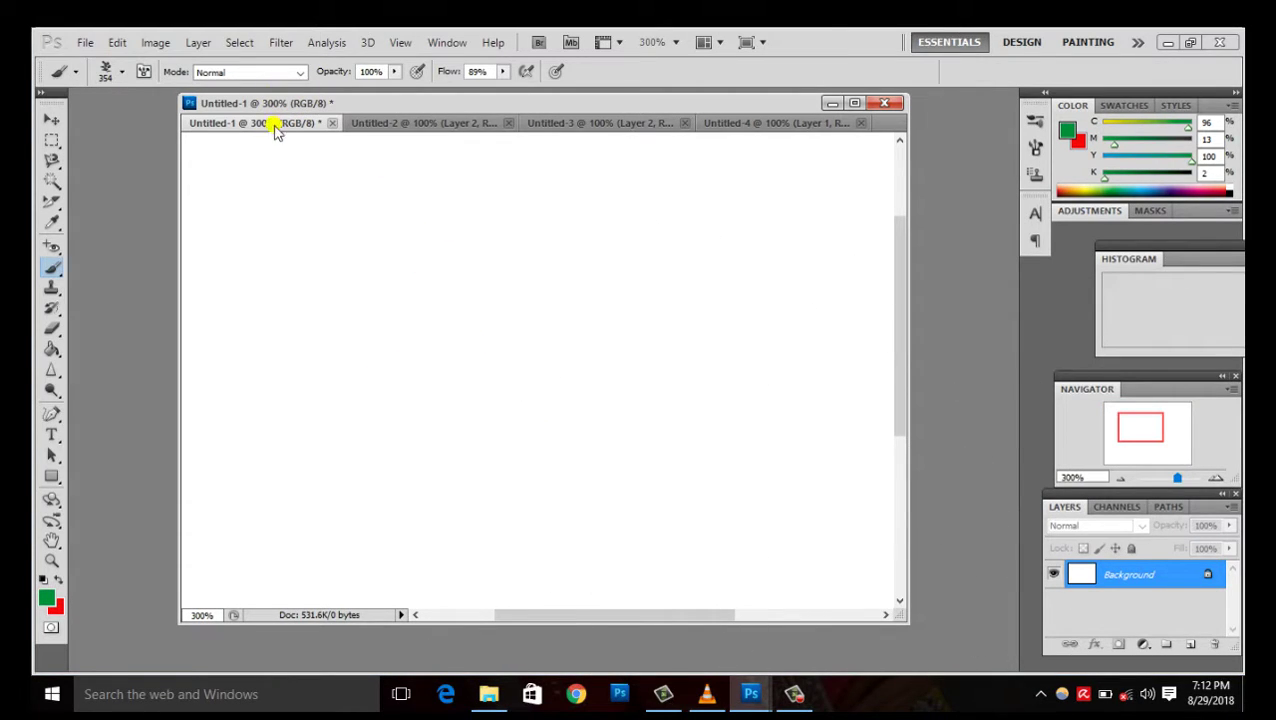
left_click(120, 74)
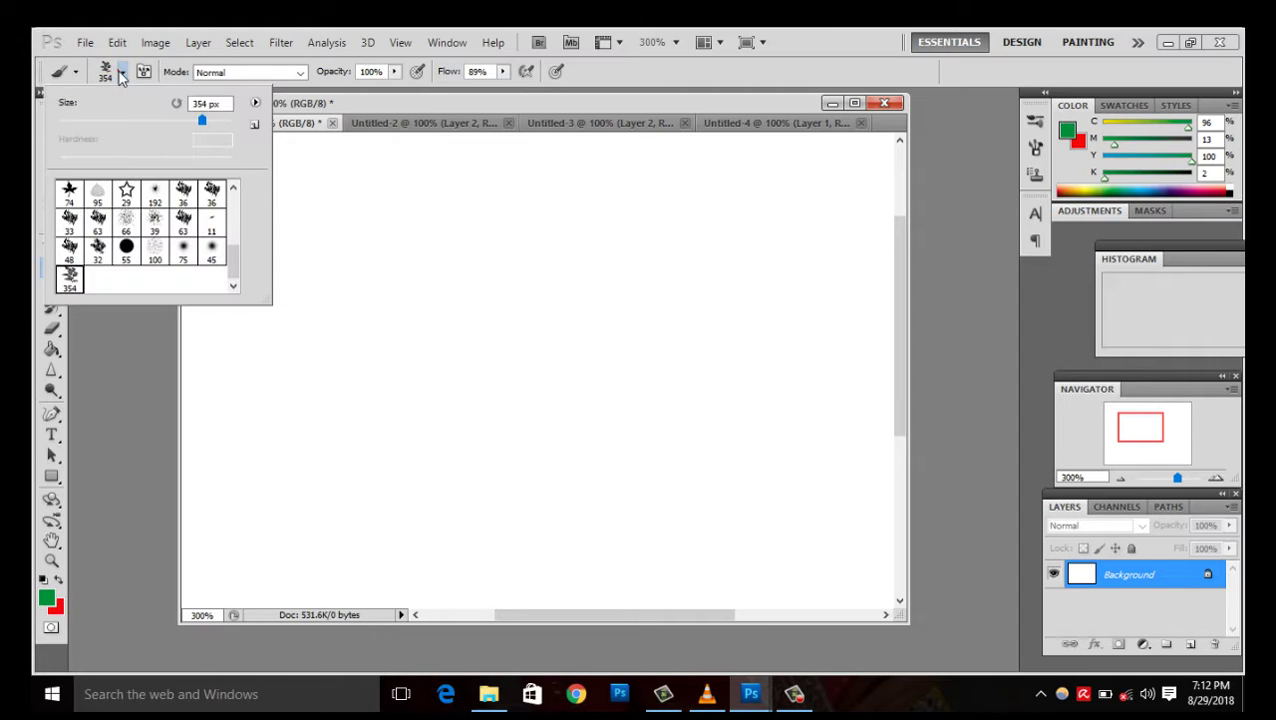
left_click(95, 120)
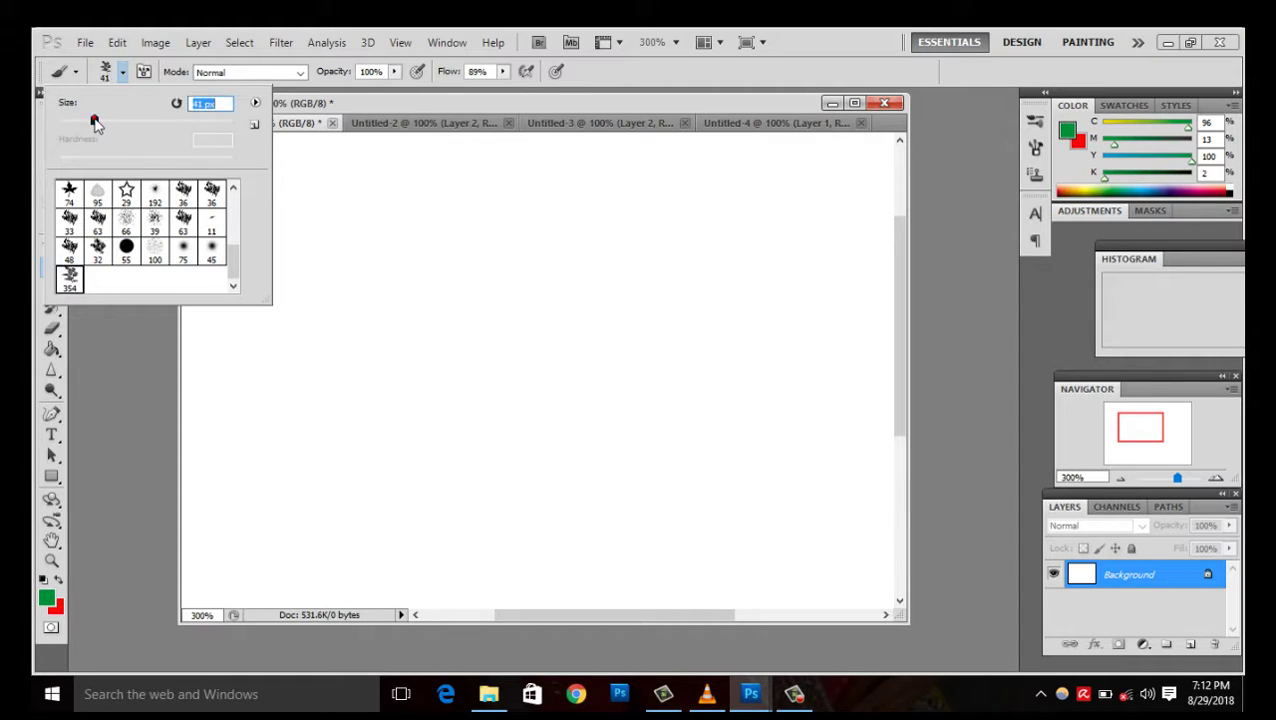
left_click(366, 270)
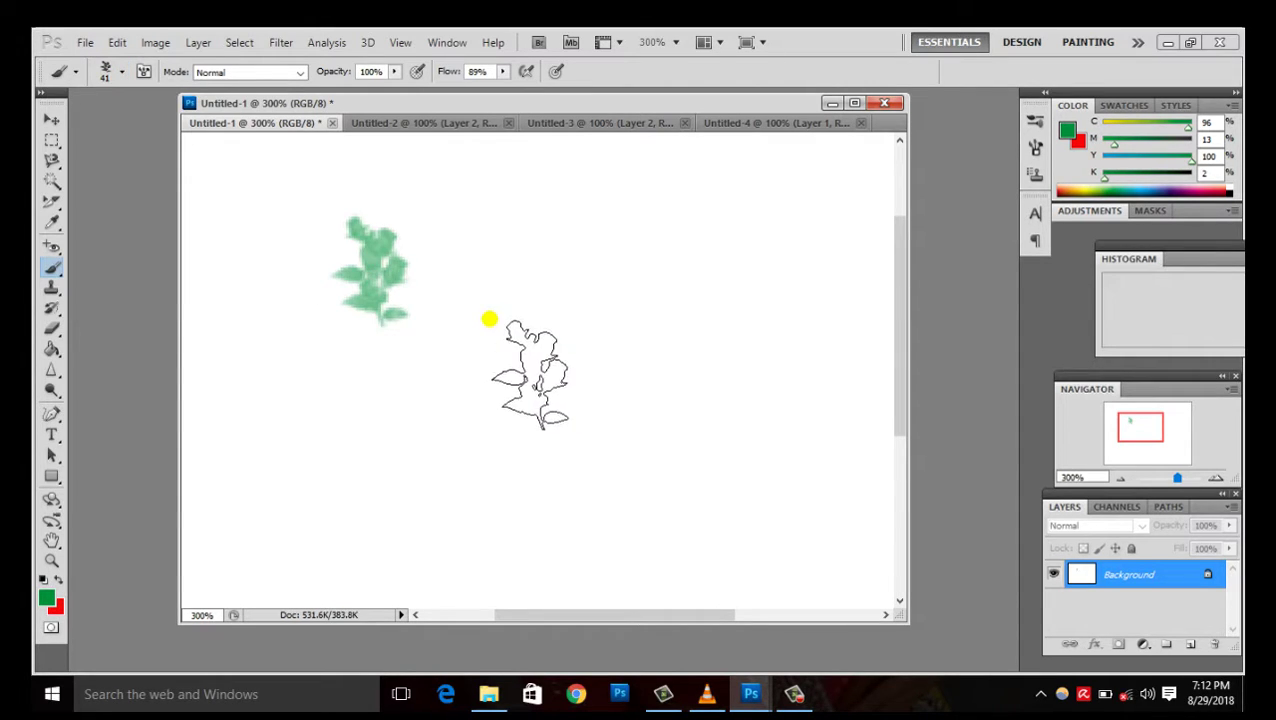
- Set the foreground colour to bright red and paint a broad red rose stroke
left_click(46, 598)
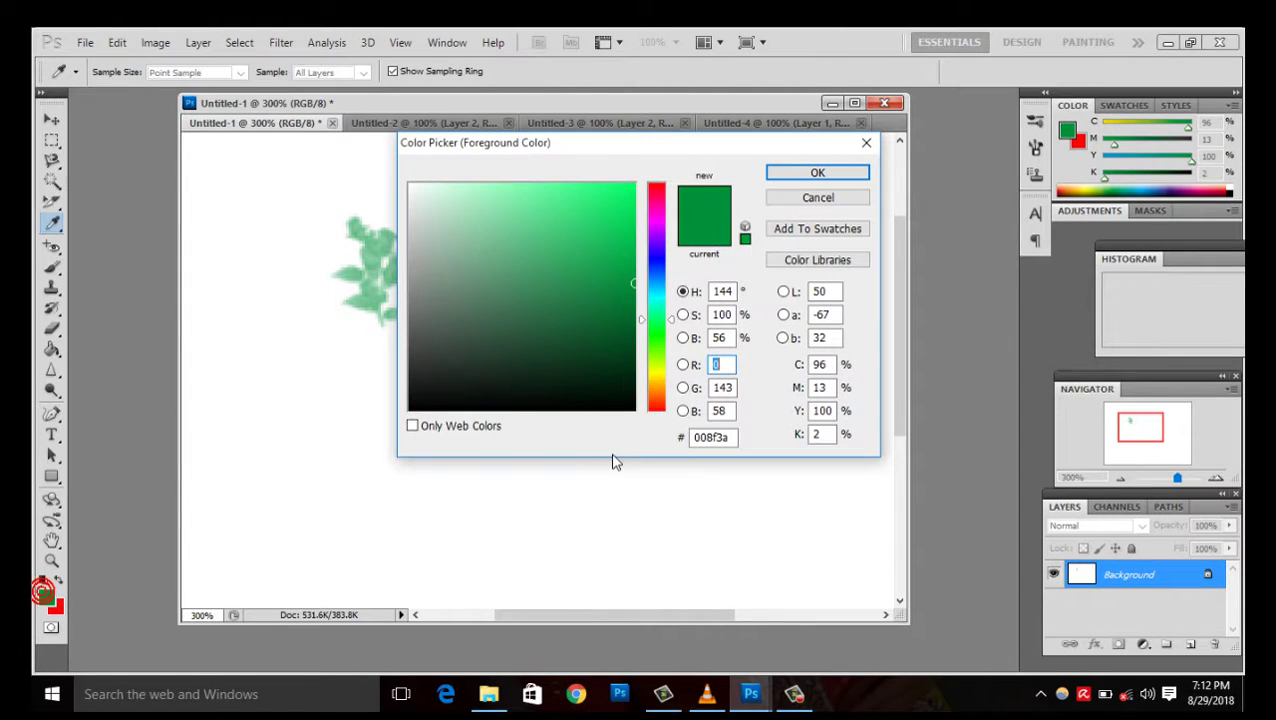
left_click(651, 406)
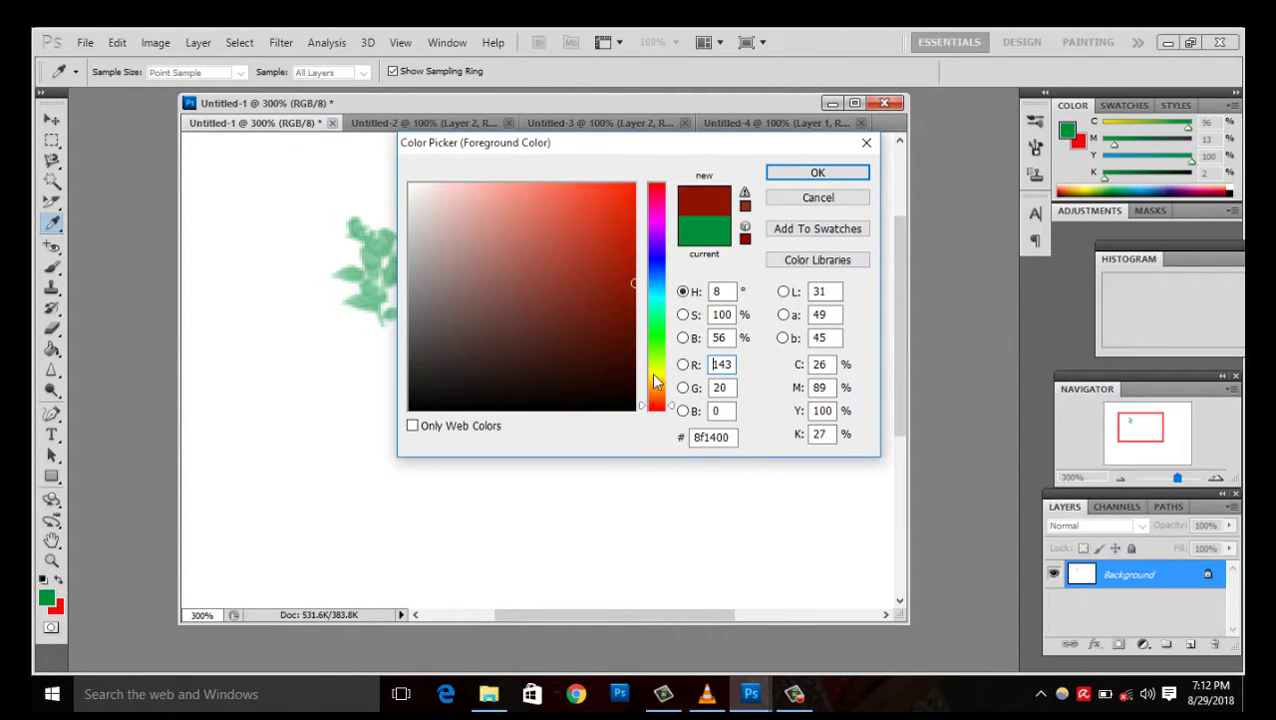
left_click(659, 188)
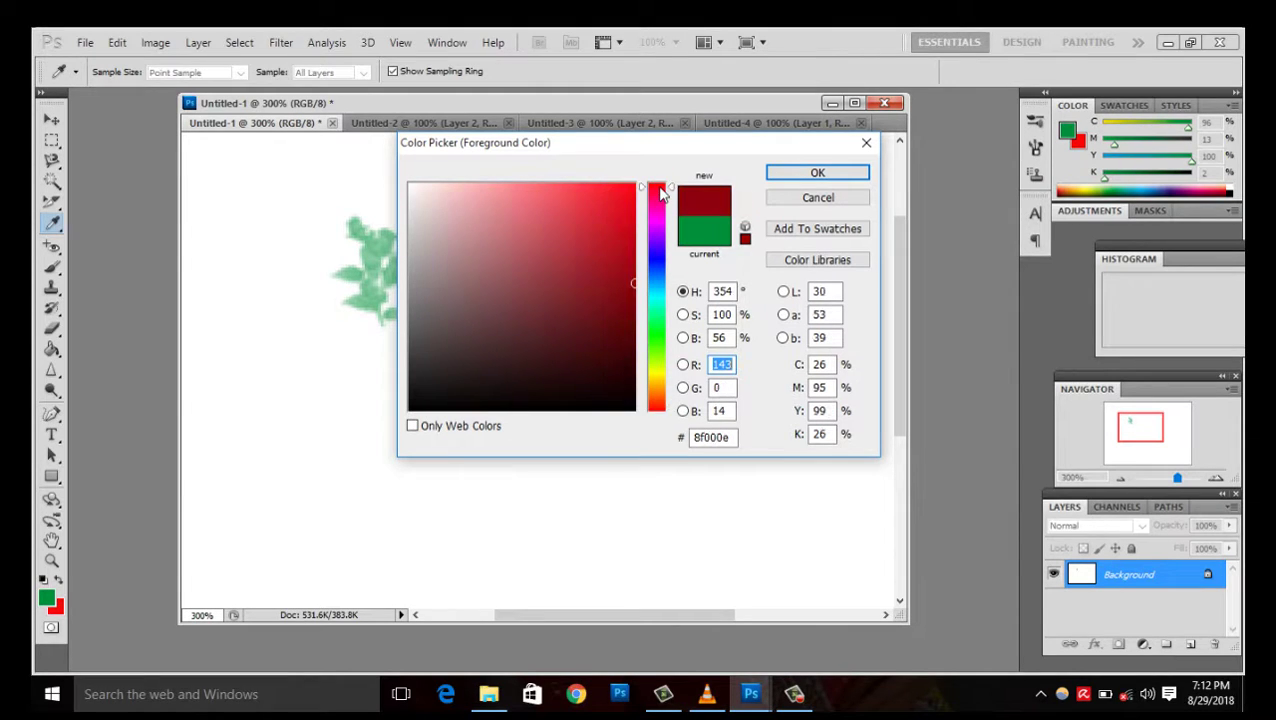
left_click(630, 188)
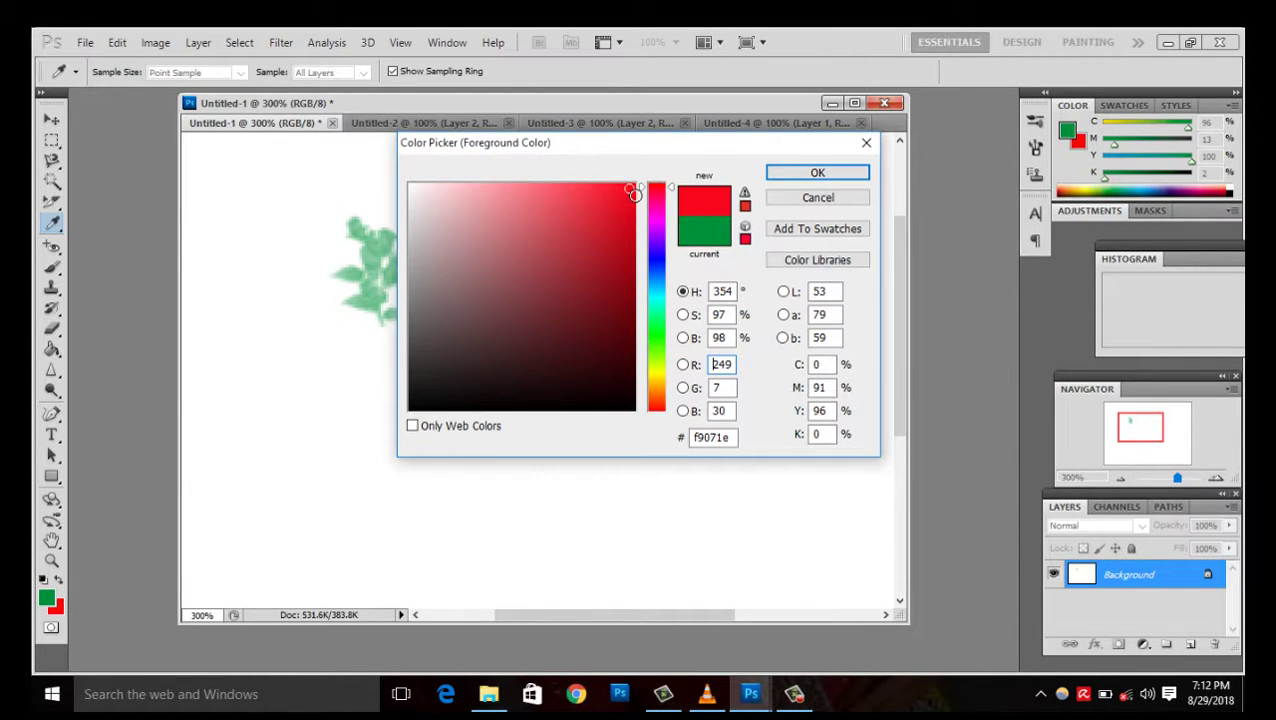
left_click(815, 174)
key("b")
mouse_move(480, 235)
left_mouse_down()
mouse_move(610, 375)
mouse_move(657, 351)
mouse_move(695, 398)
left_mouse_up()
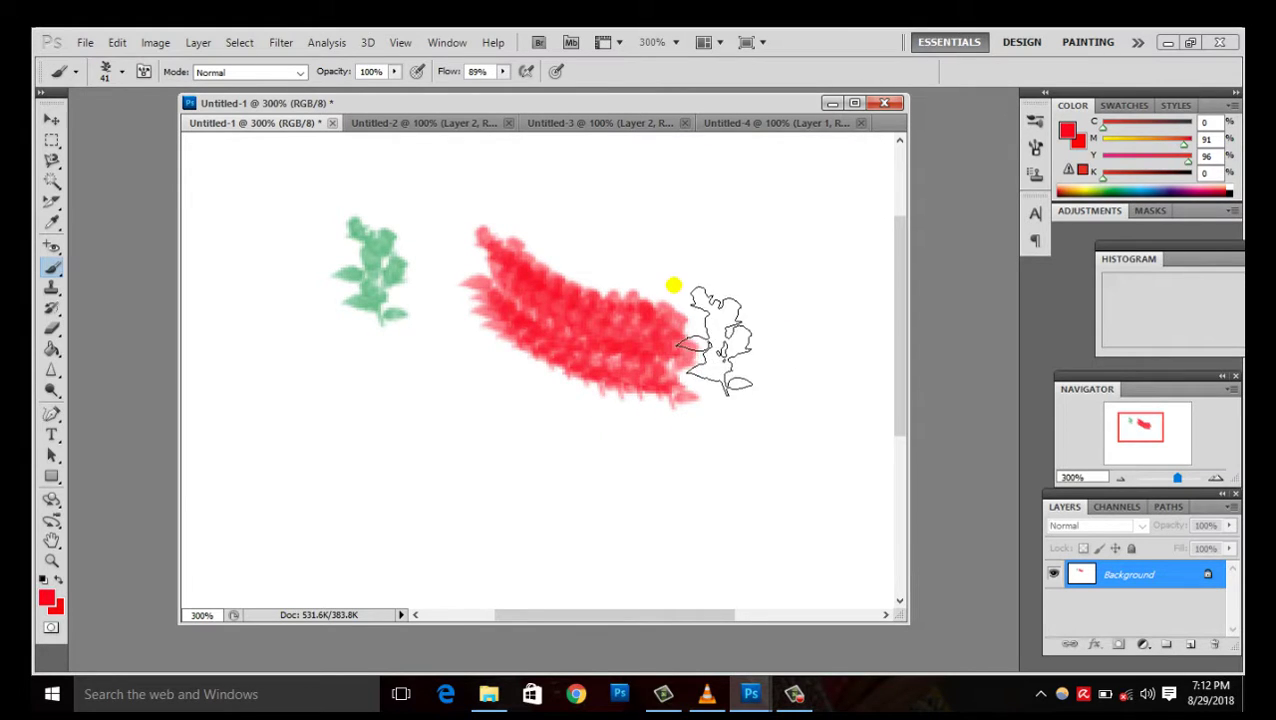
- Set rose-brush spacing to 241% and stamp four separate red roses across the lower canvas
left_click(144, 72)
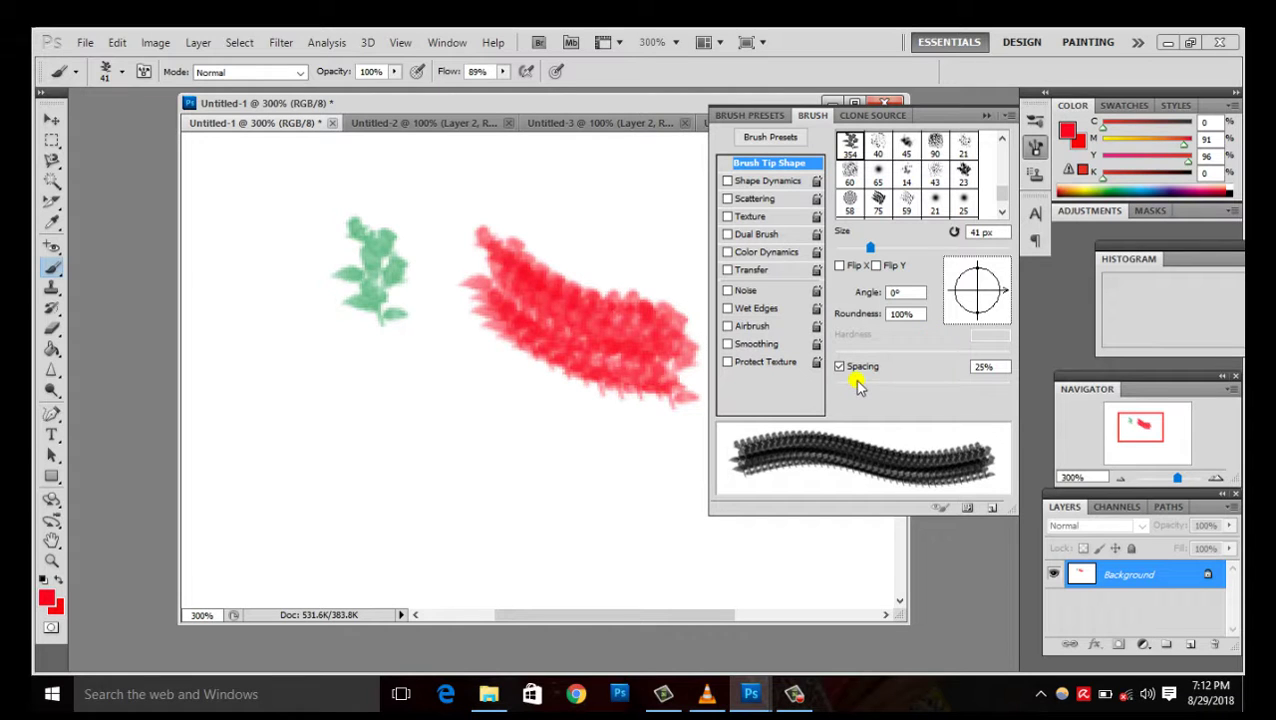
mouse_move(857, 387)
left_mouse_down()
mouse_move(995, 393)
mouse_move(972, 398)
left_mouse_up()
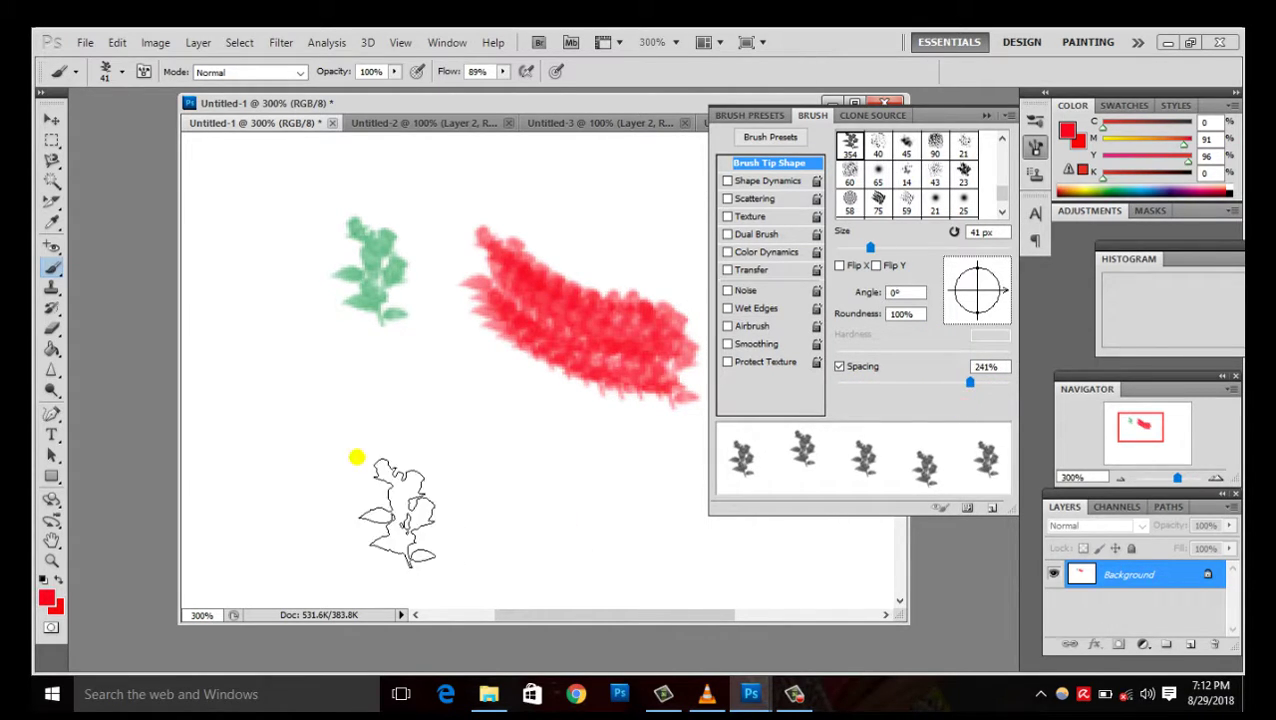
left_click(322, 460)
left_click(490, 500)
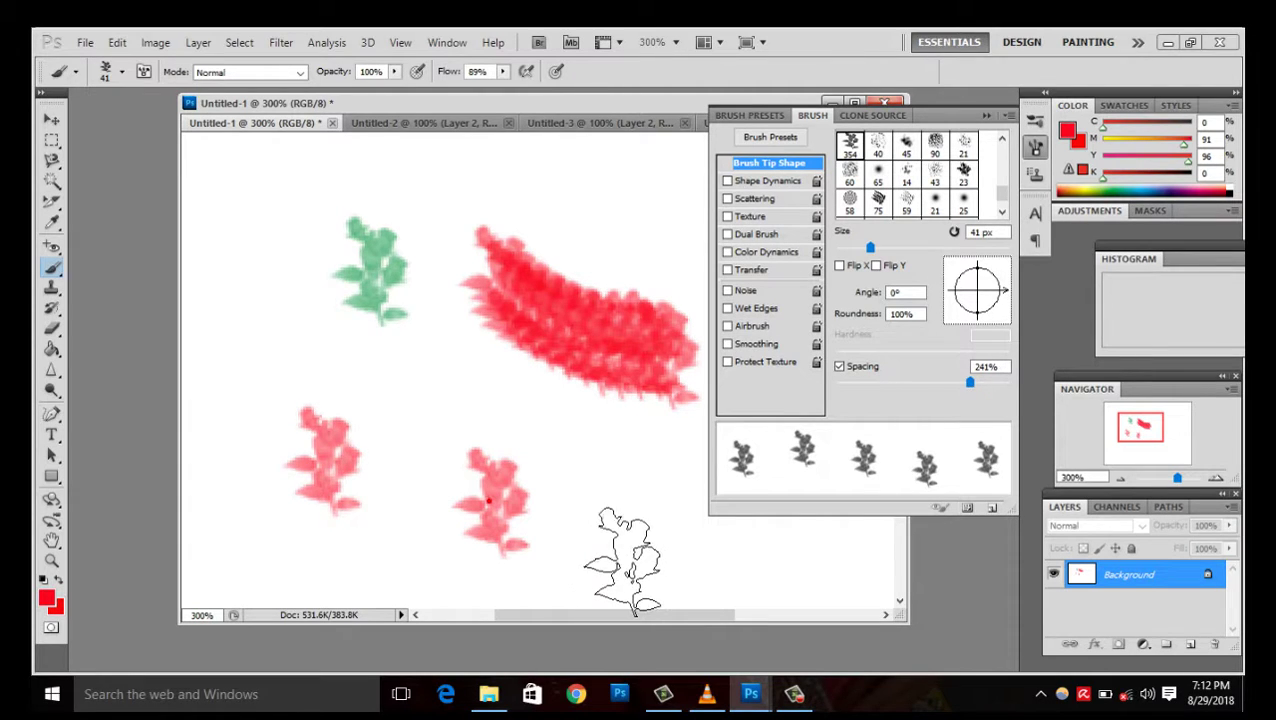
left_click(585, 506)
left_click(697, 550)
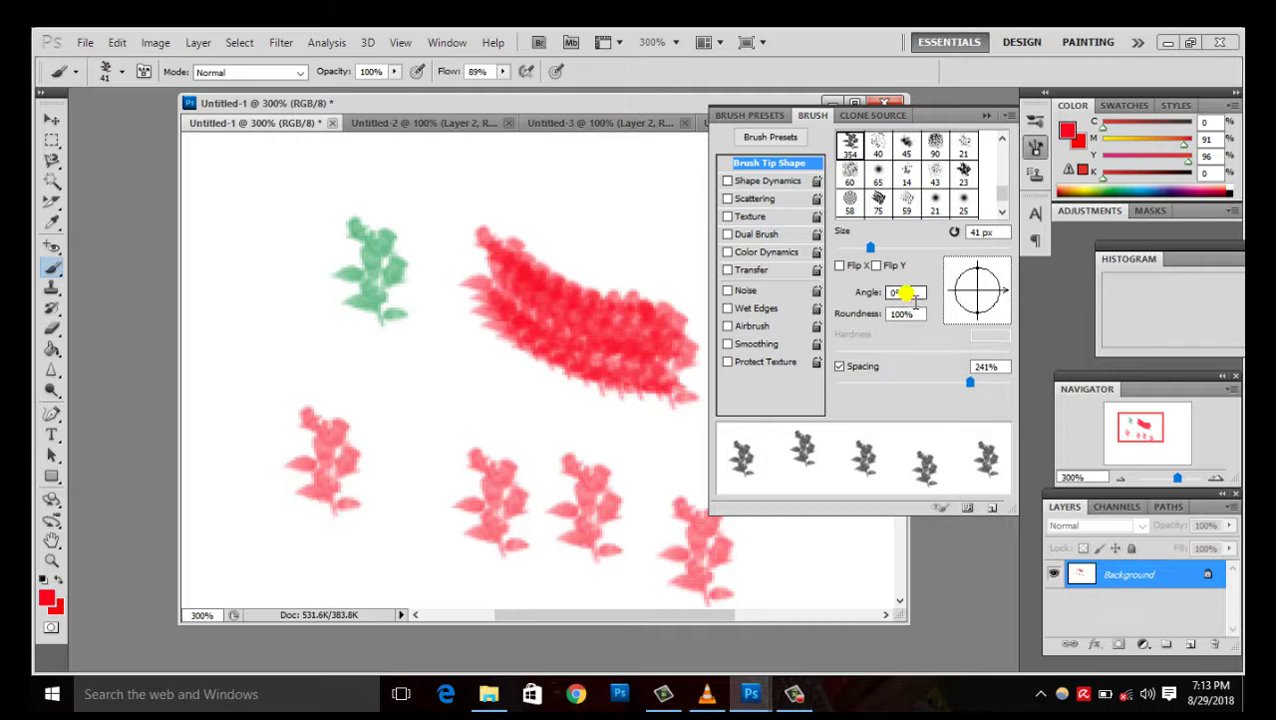
- Enlarge the rose brush to 55 px and stamp four more red roses around the canvas
left_click(120, 73)
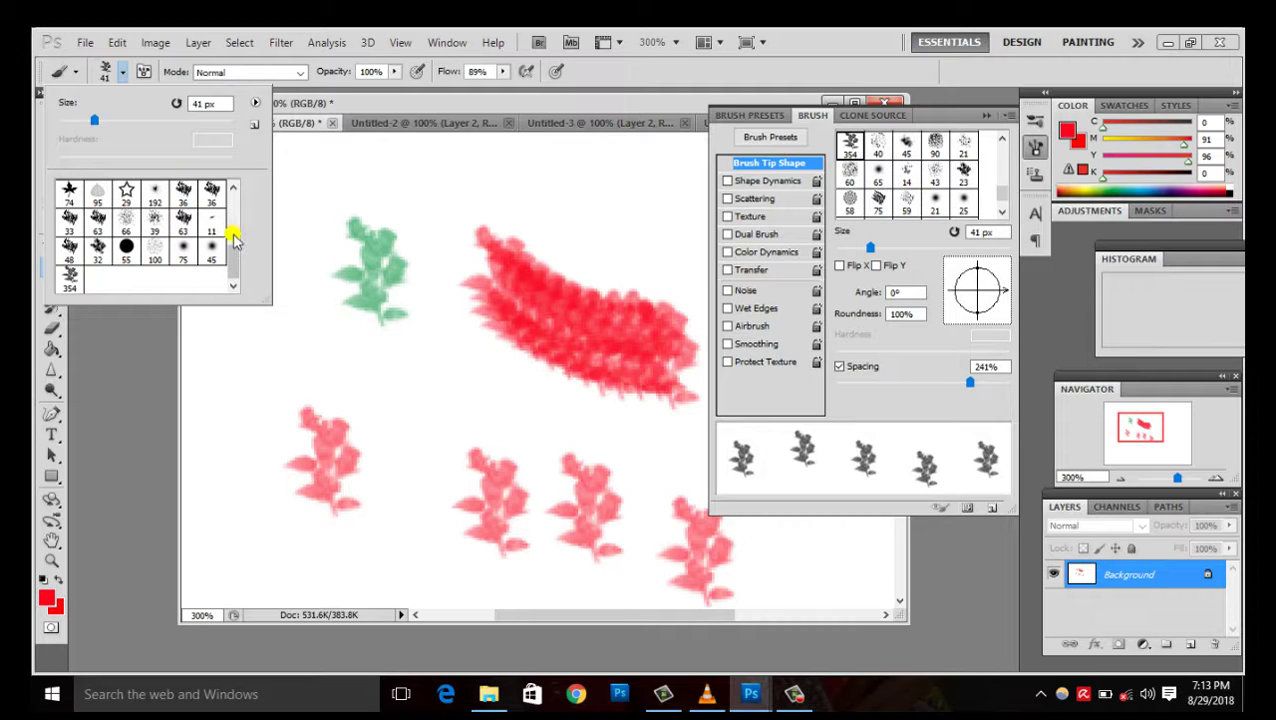
left_click_drag(235, 253, 232, 193)
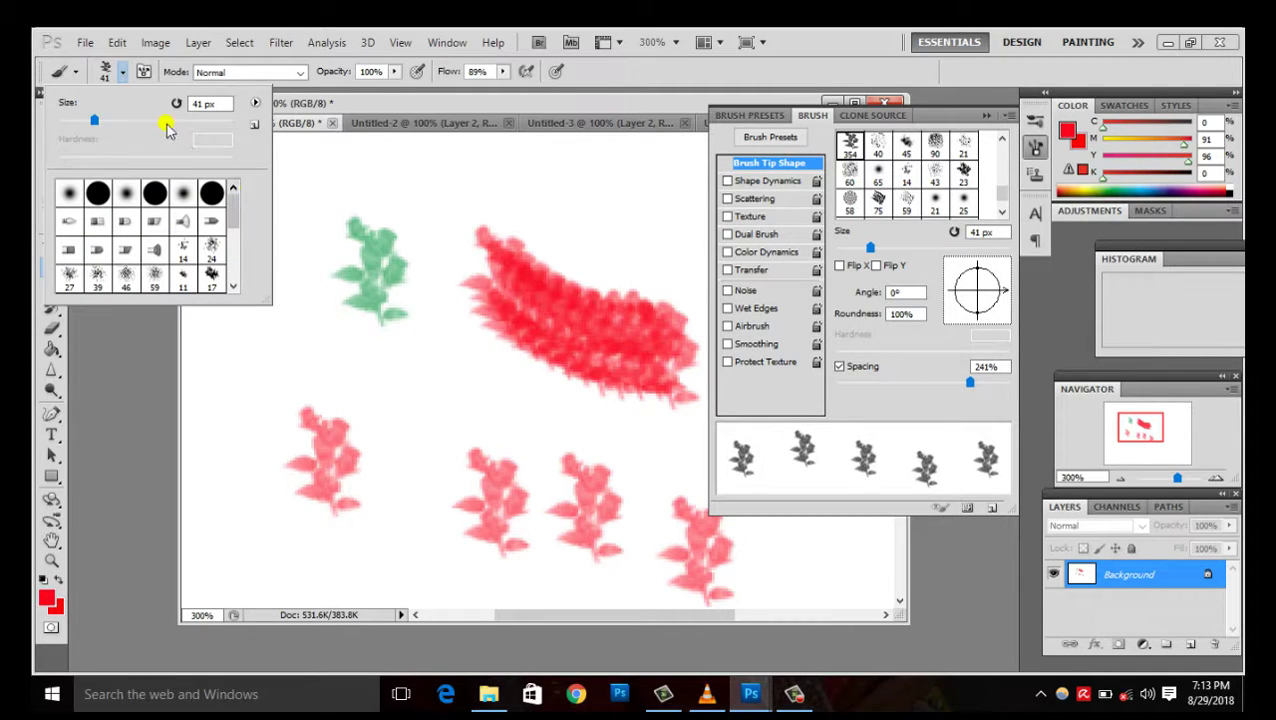
left_click_drag(94, 122, 100, 124)
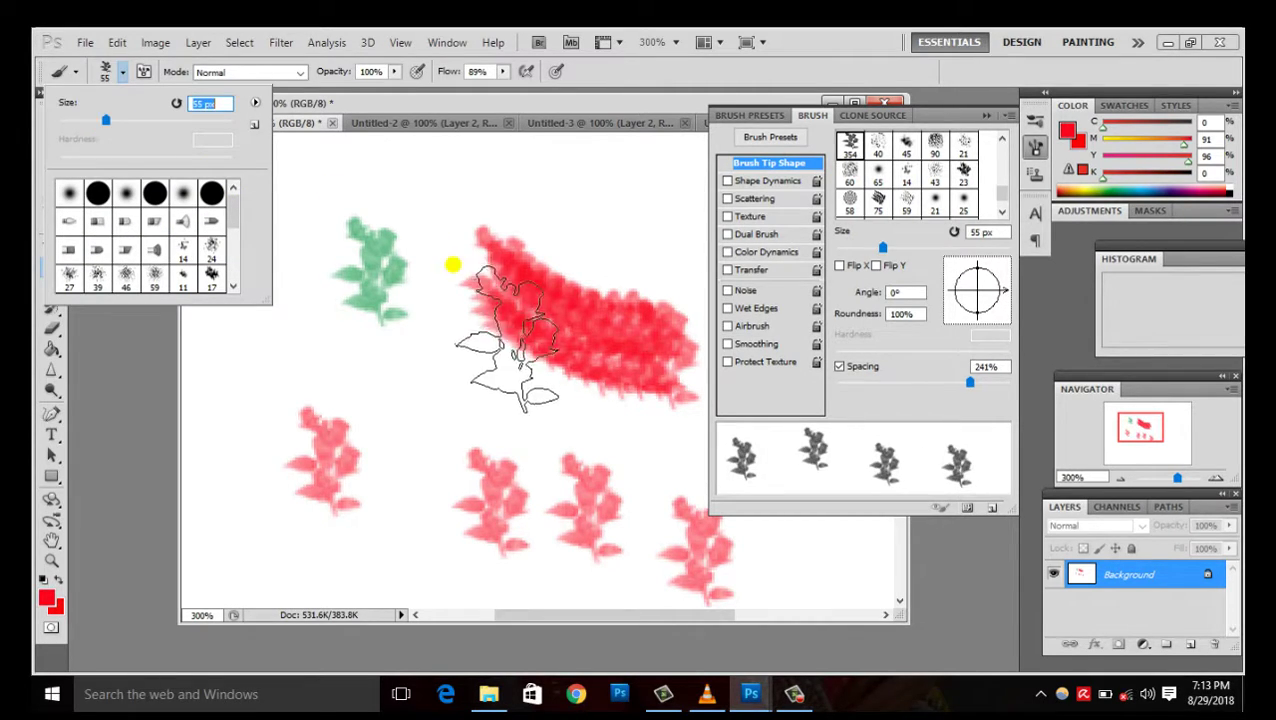
left_click(450, 270)
left_click(435, 195)
left_click(530, 190)
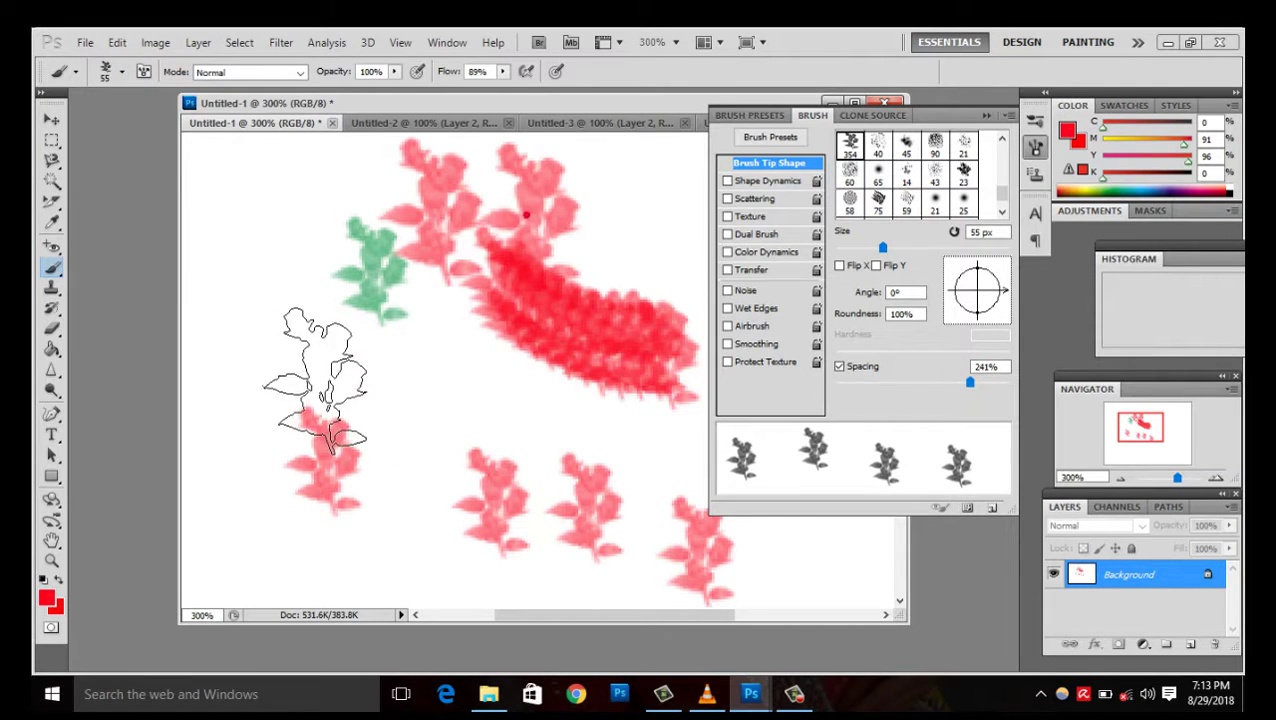
left_click(263, 307)
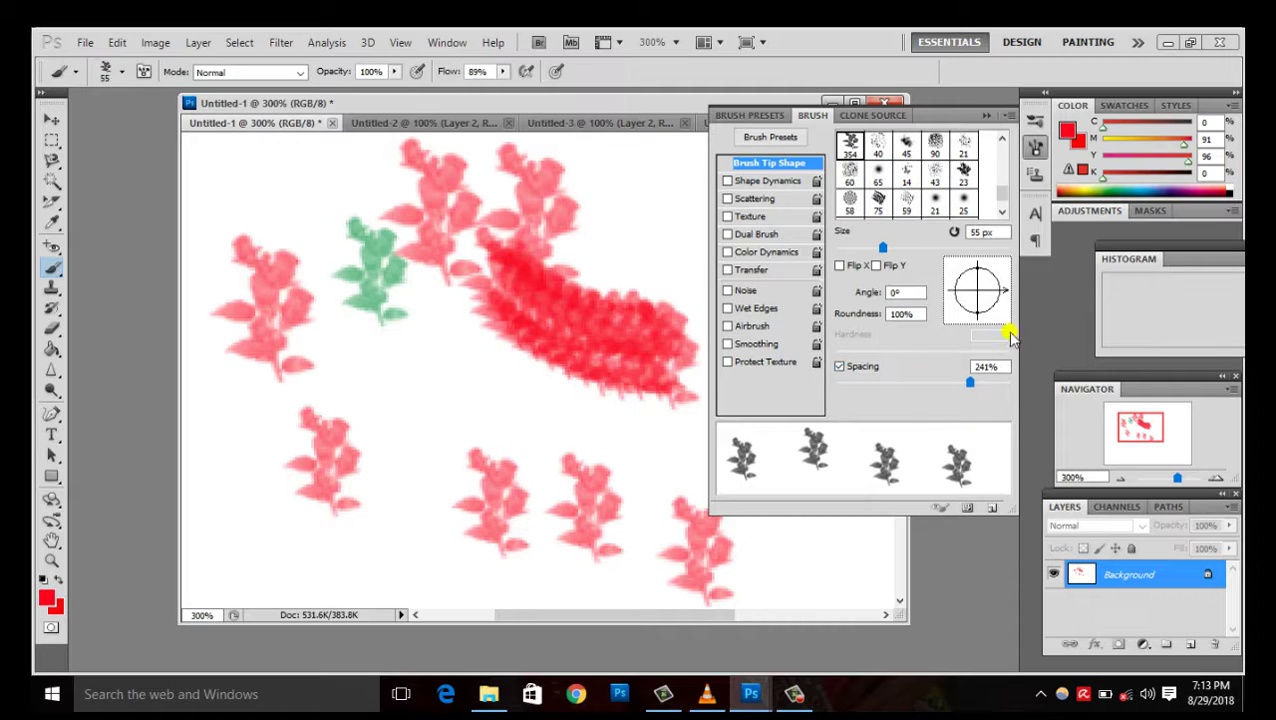
left_click(300, 490)
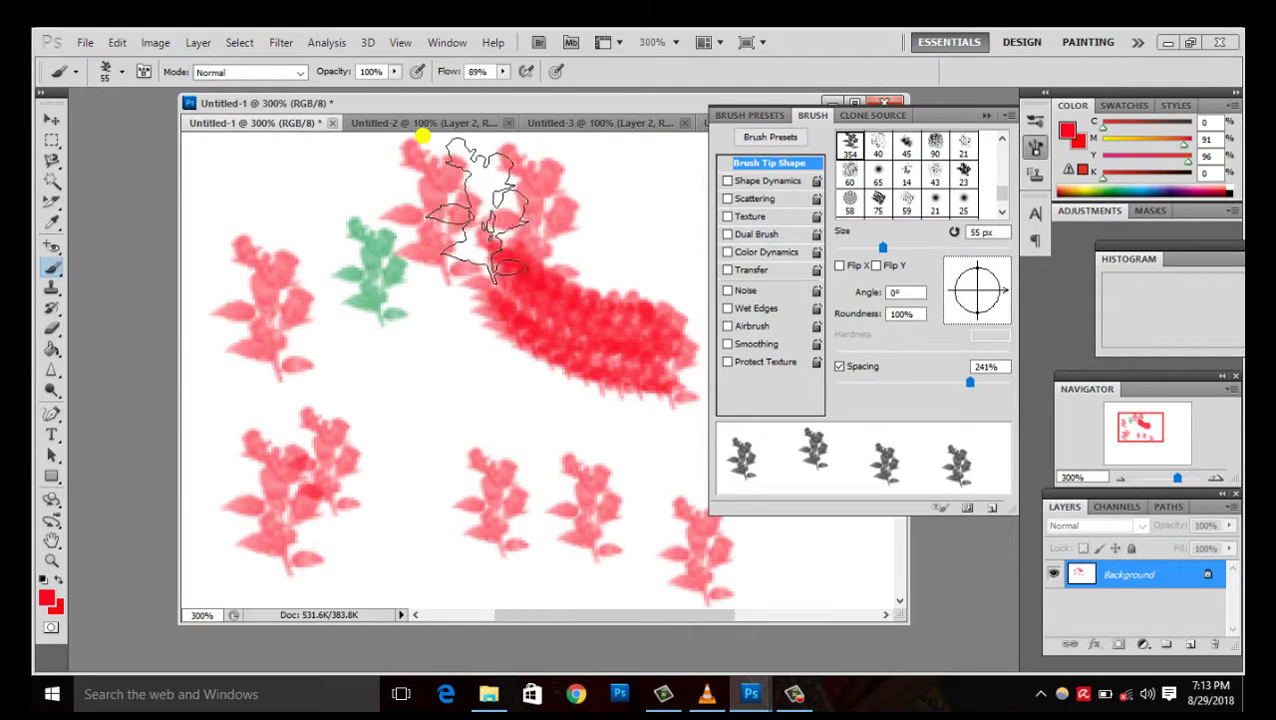
left_click(52, 119)
- In Untitled-3, move the hand-and-lamp layer aside and delete it
left_click(458, 125)
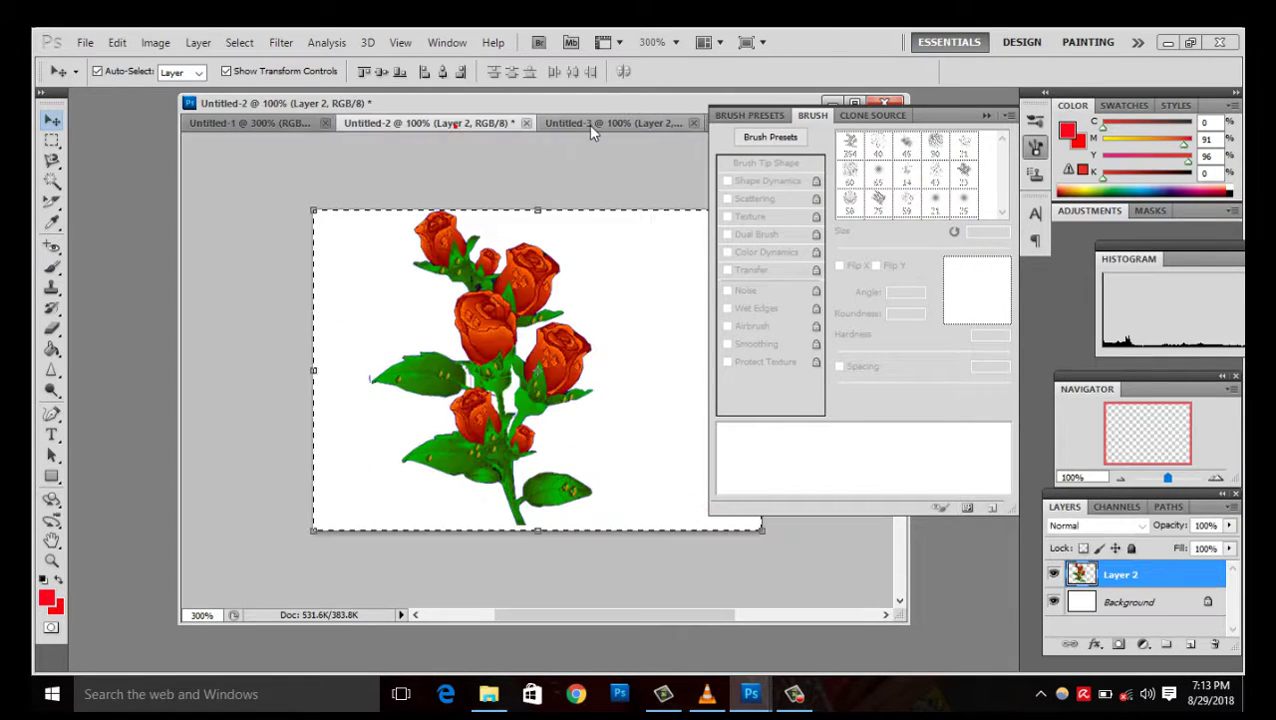
left_click(588, 125)
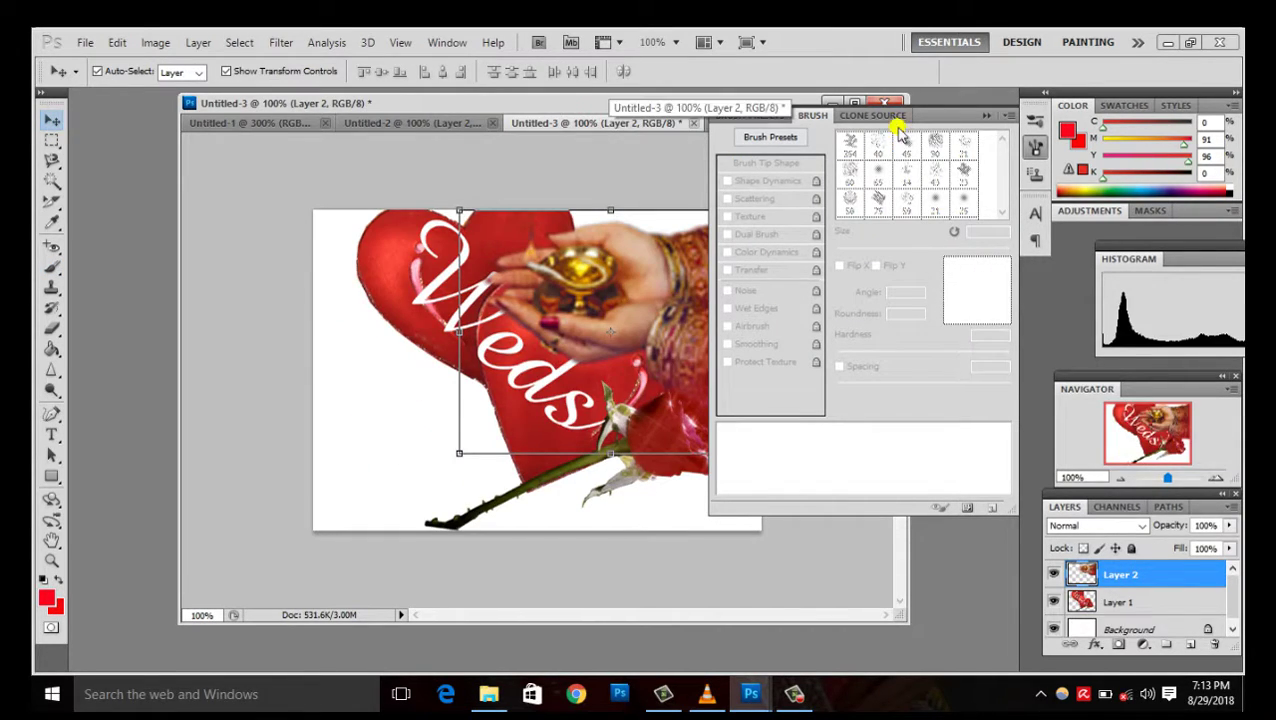
left_click(944, 132)
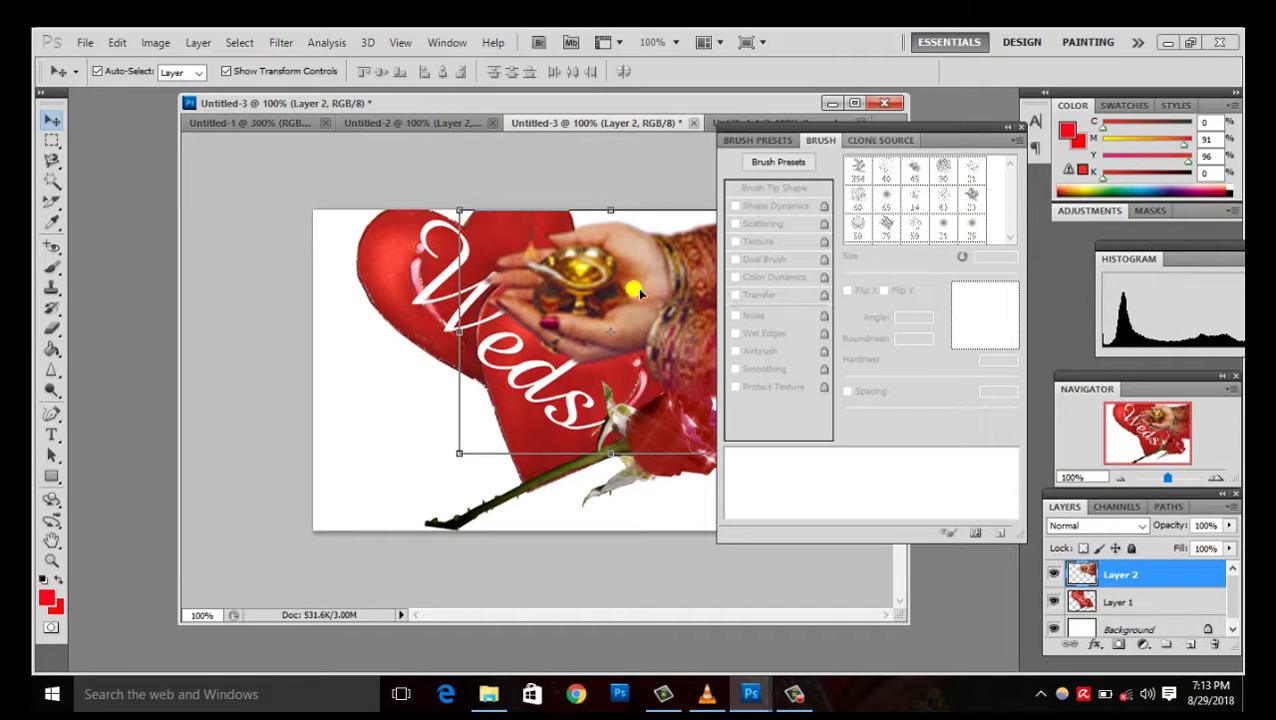
left_click_drag(631, 288, 438, 331)
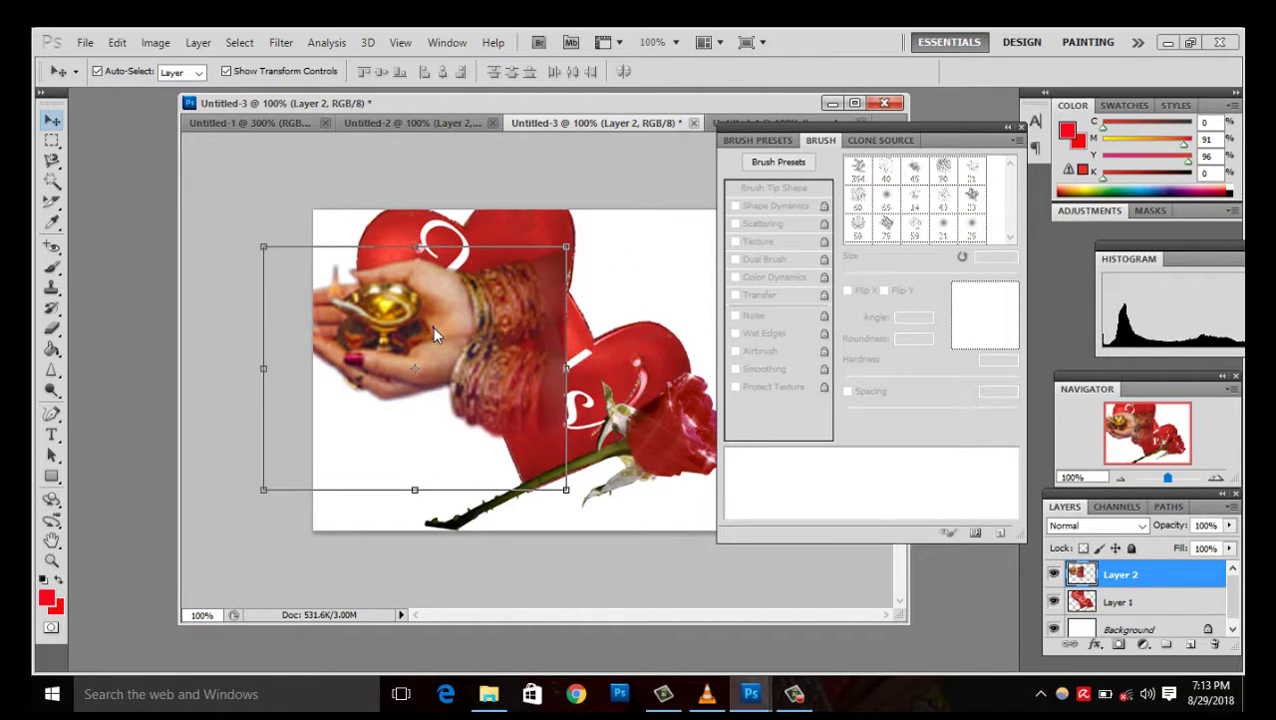
right_click(439, 332)
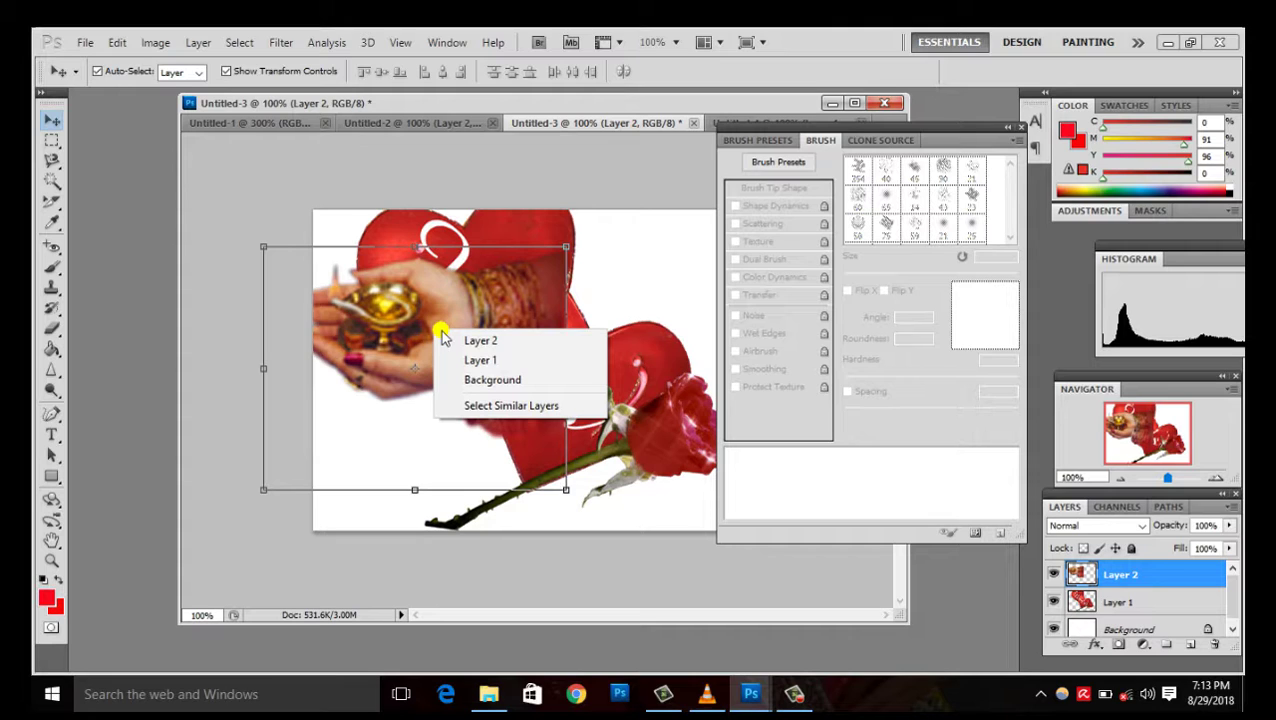
left_click(466, 302)
key("Delete")
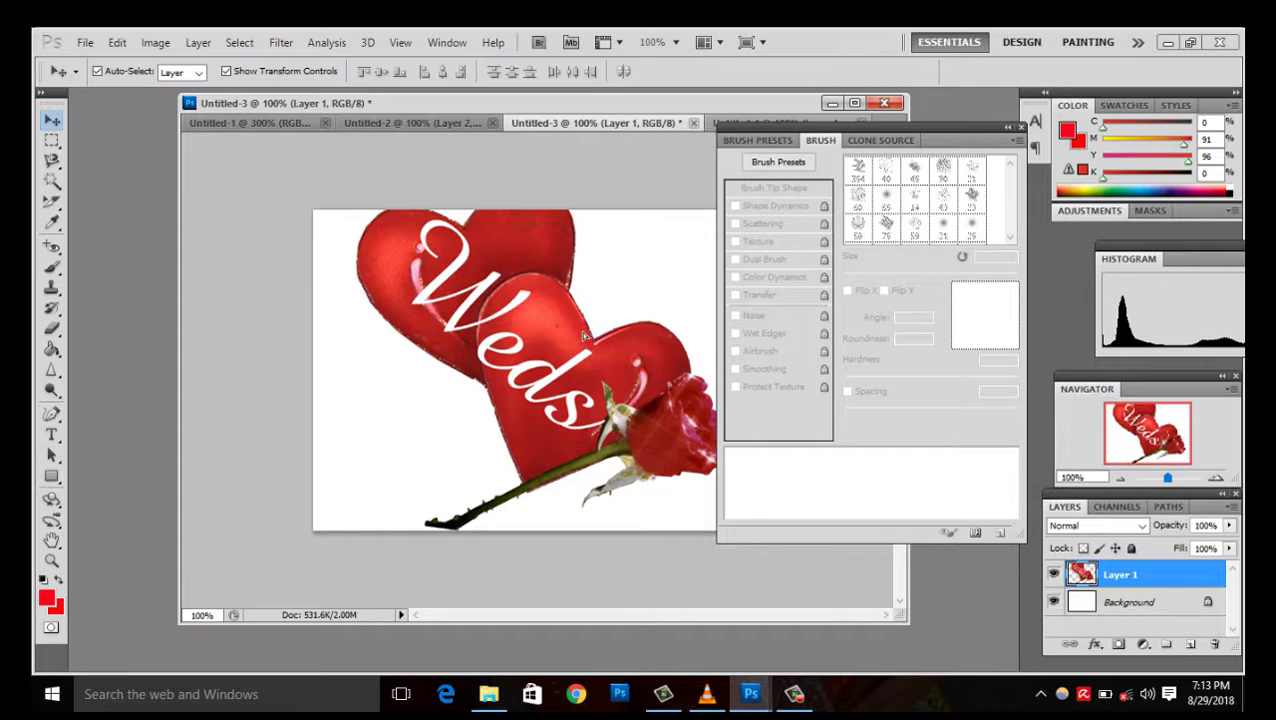
- Nudge the Weds hearts layer into place and select the entire canvas
left_click_drag(583, 327, 572, 342)
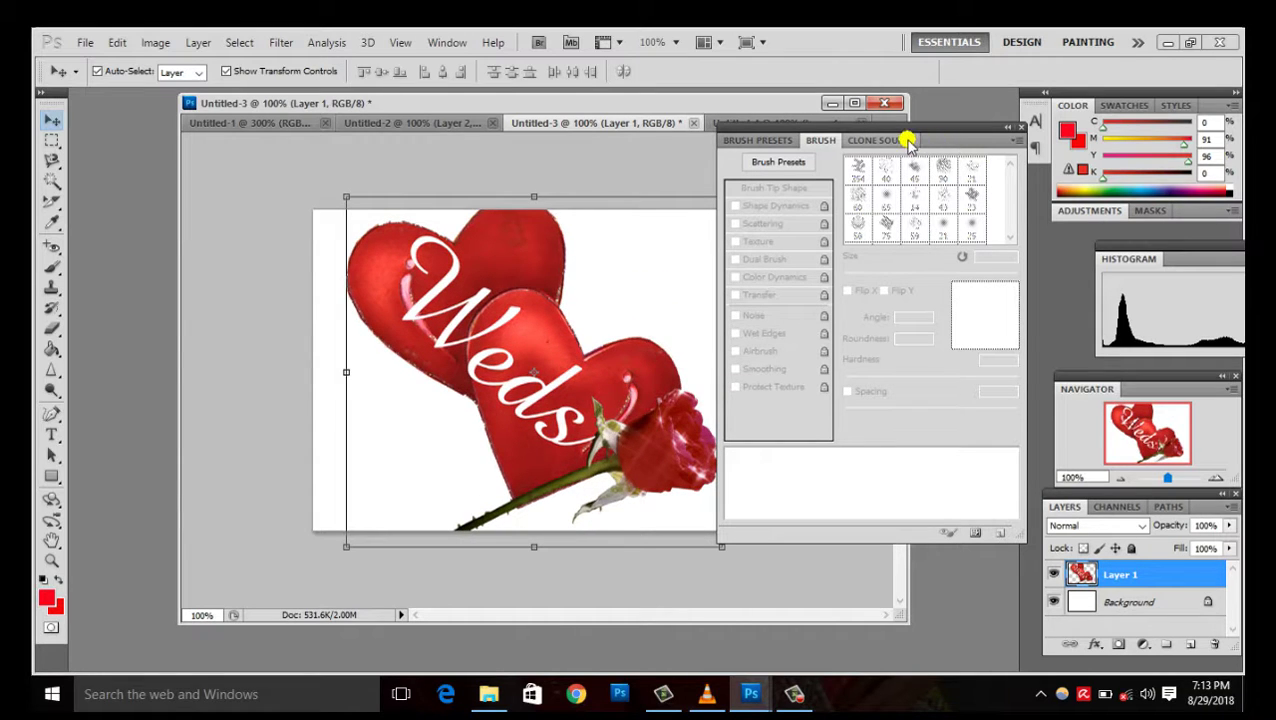
mouse_move(907, 128)
left_mouse_down()
mouse_move(1027, 140)
mouse_move(836, 134)
left_mouse_up()
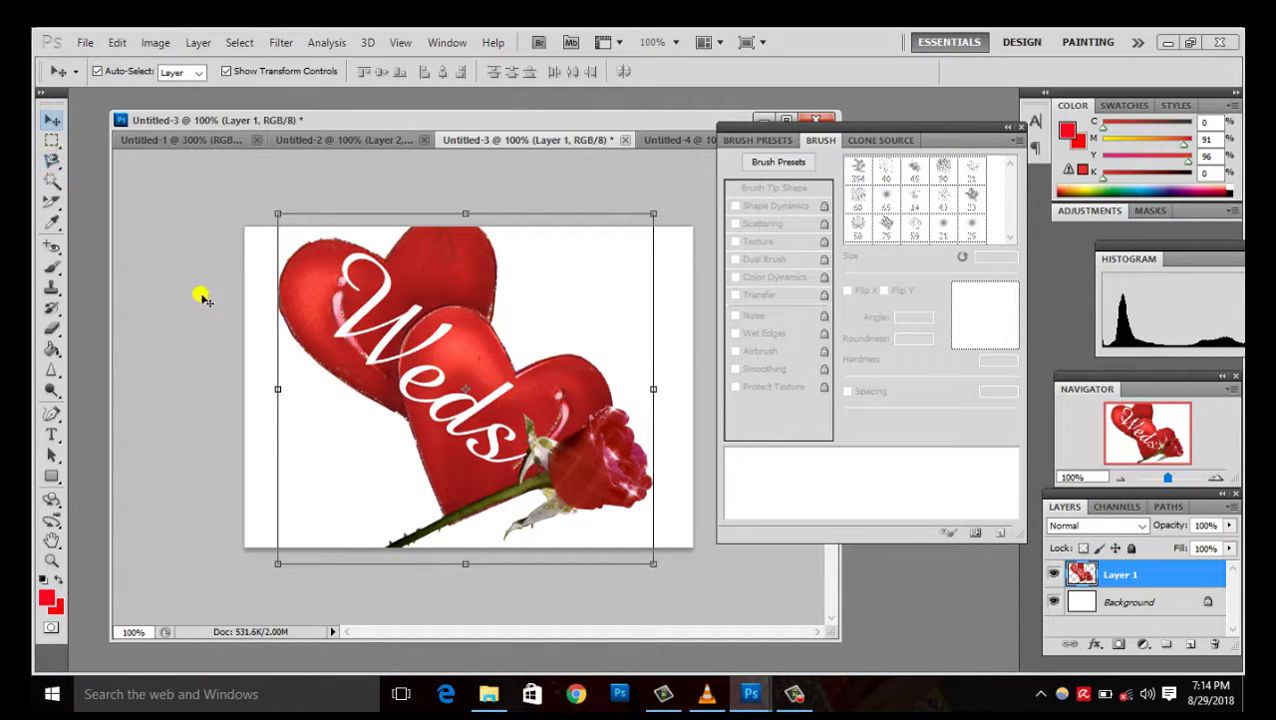
left_click(51, 120)
key("ctrl+a")
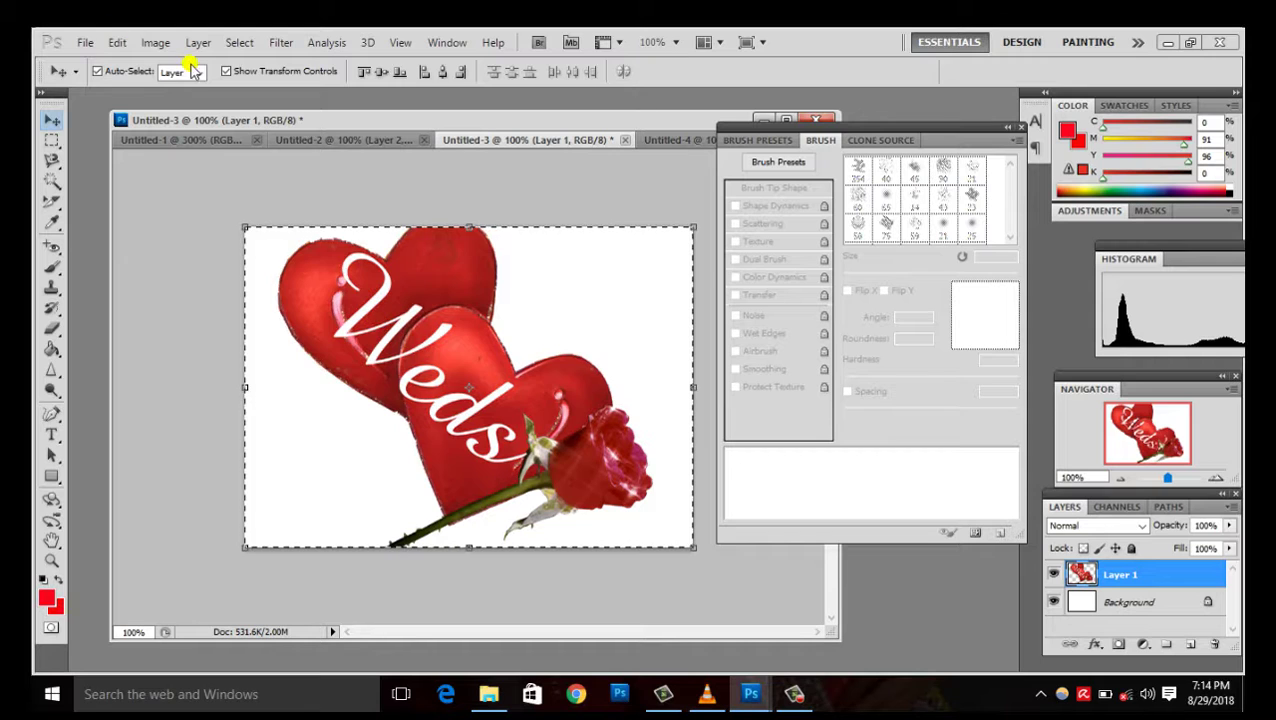
- Define the Weds hearts image as a new 422 px brush preset named 'wedding'
left_click(117, 42)
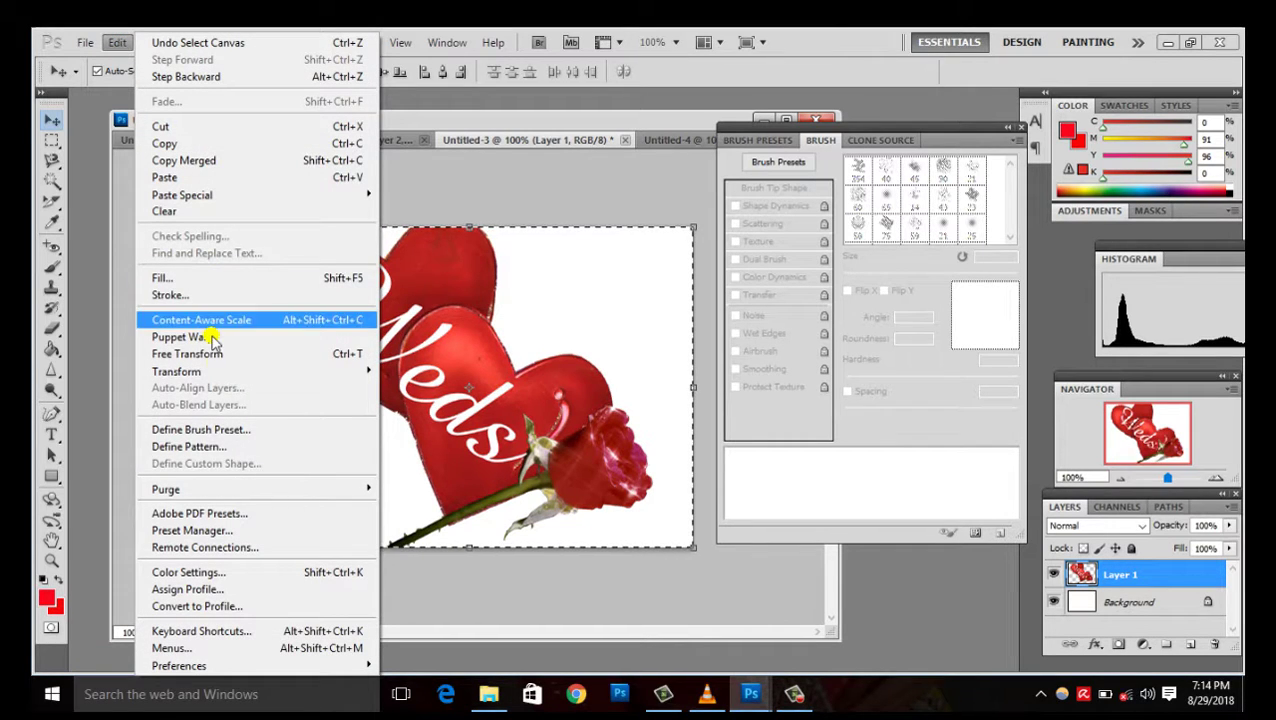
left_click(228, 430)
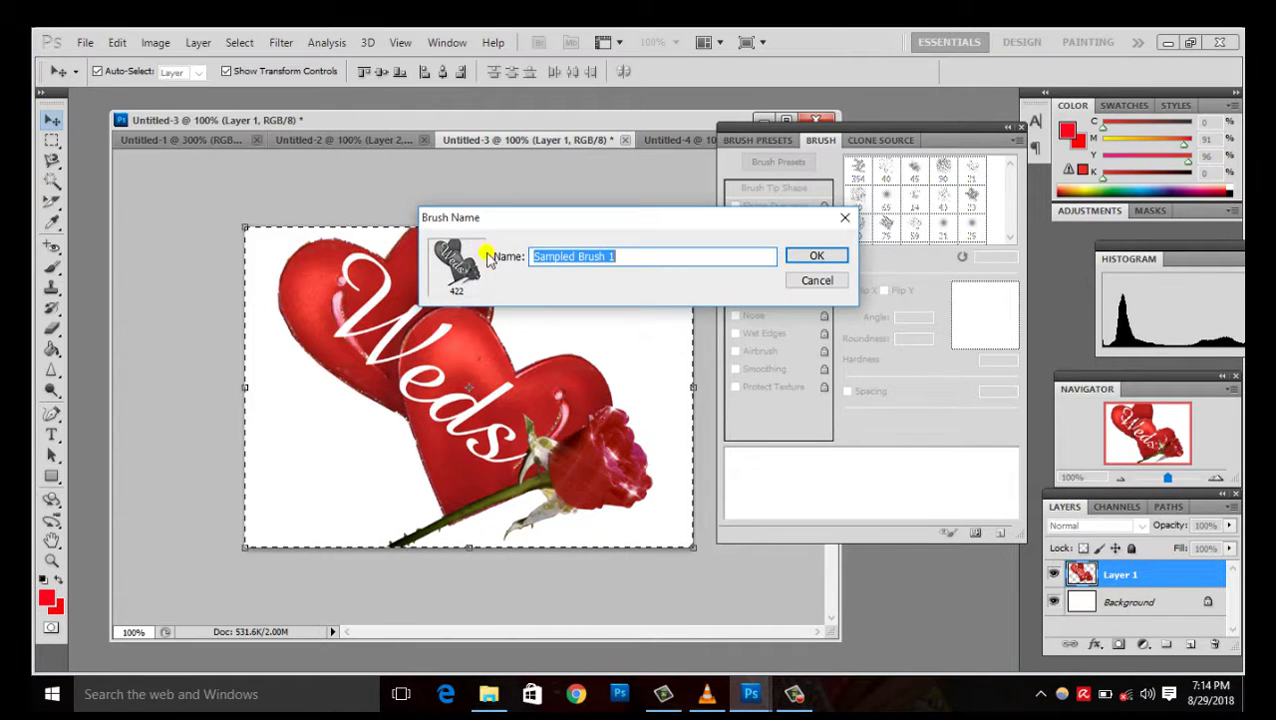
key("BackSpace")
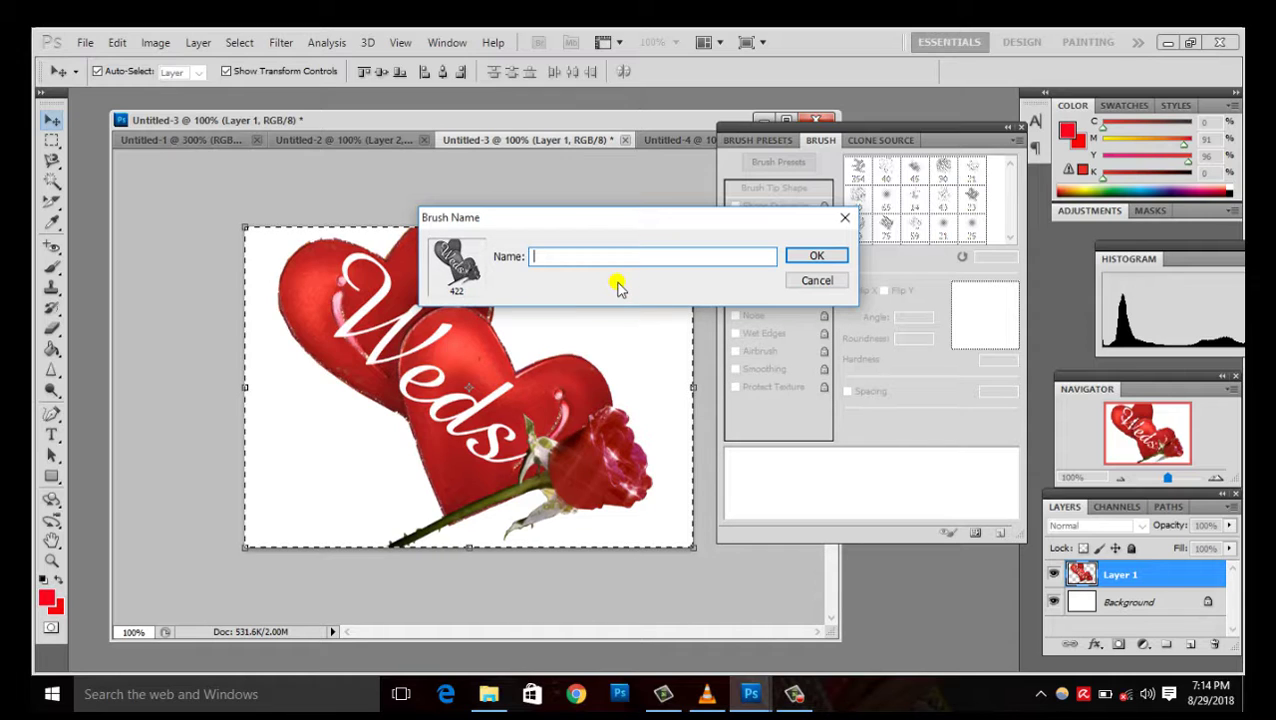
type("wedding")
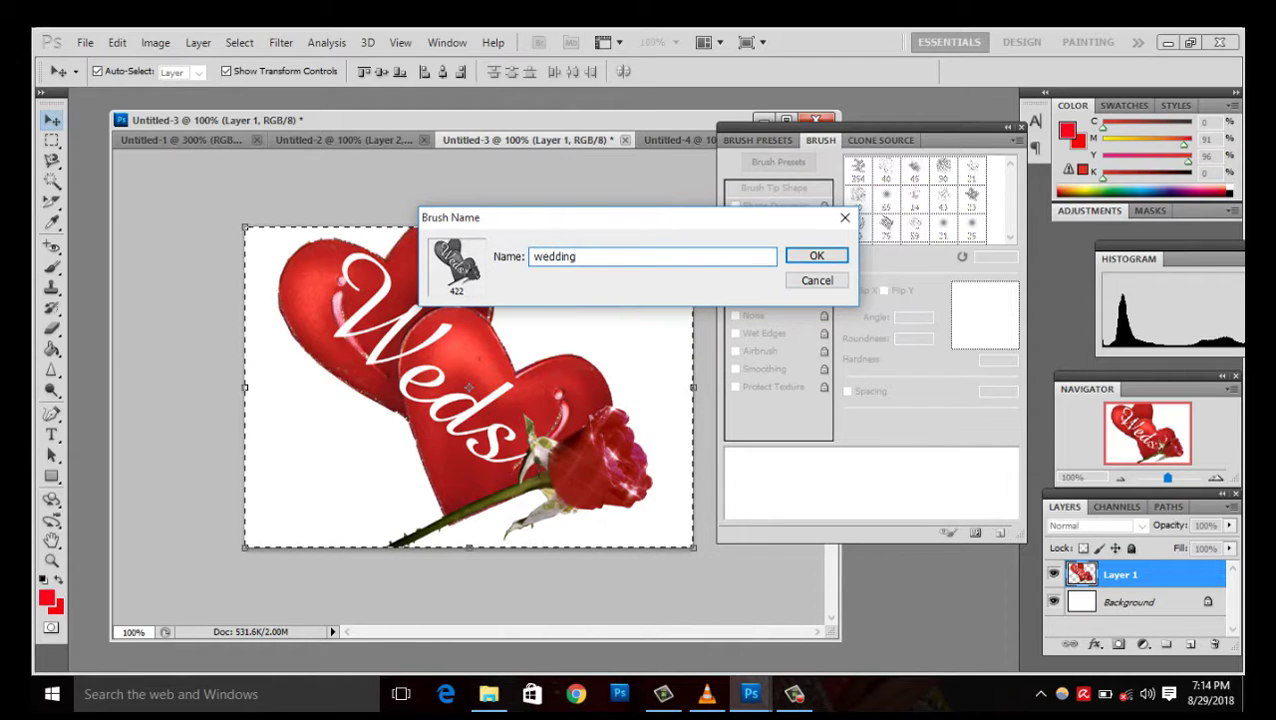
key("Return")
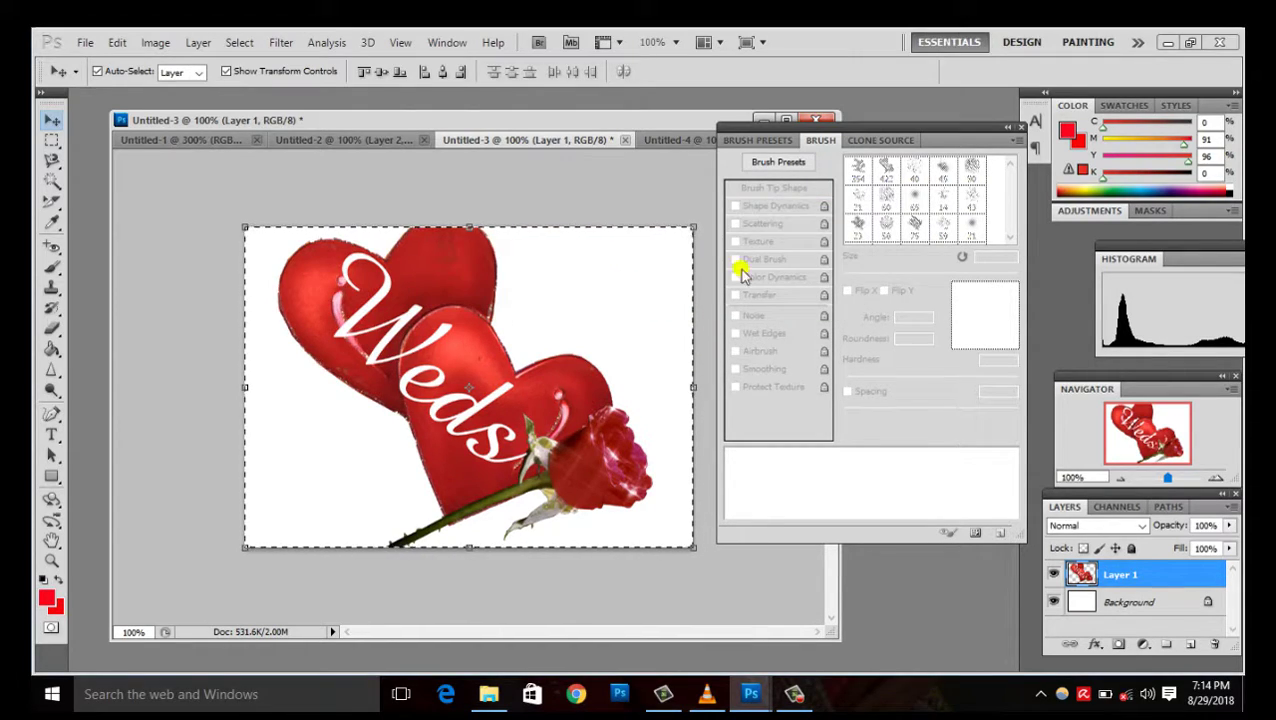
left_click(222, 139)
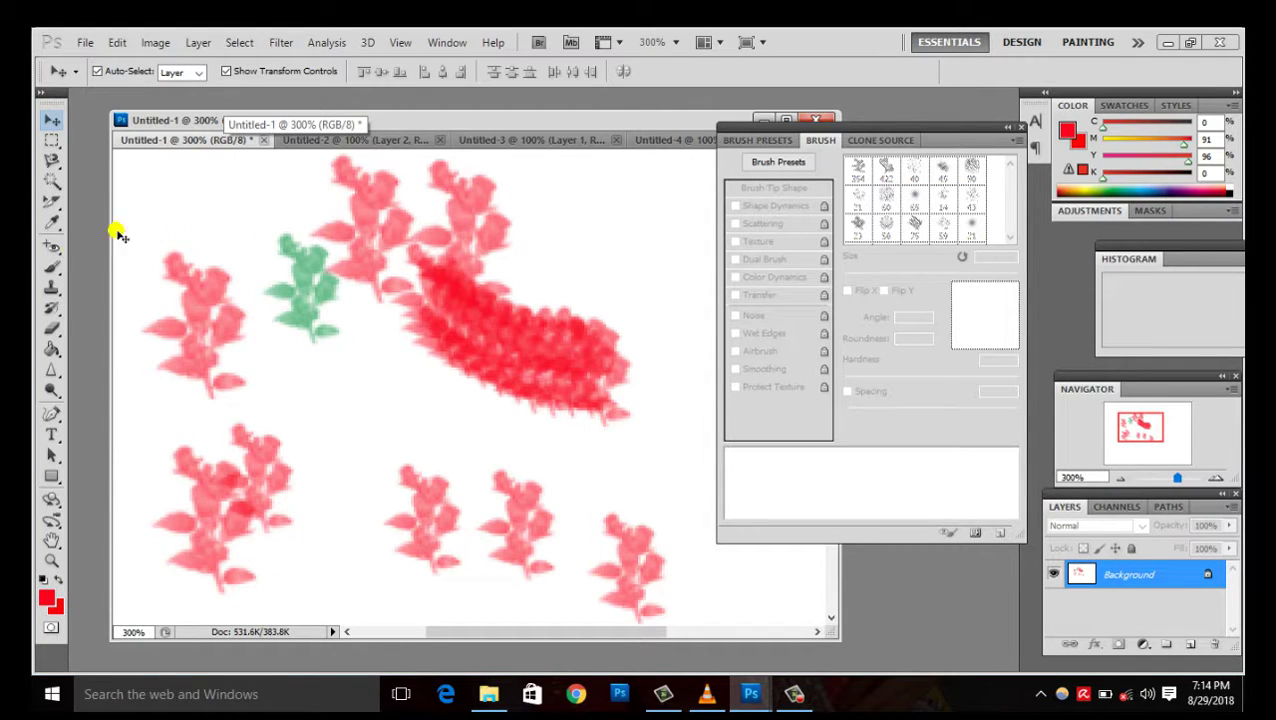
- With the Brush tool, list presets as Text Only and select the 'wedding' brush
left_click(54, 267)
left_click(134, 73)
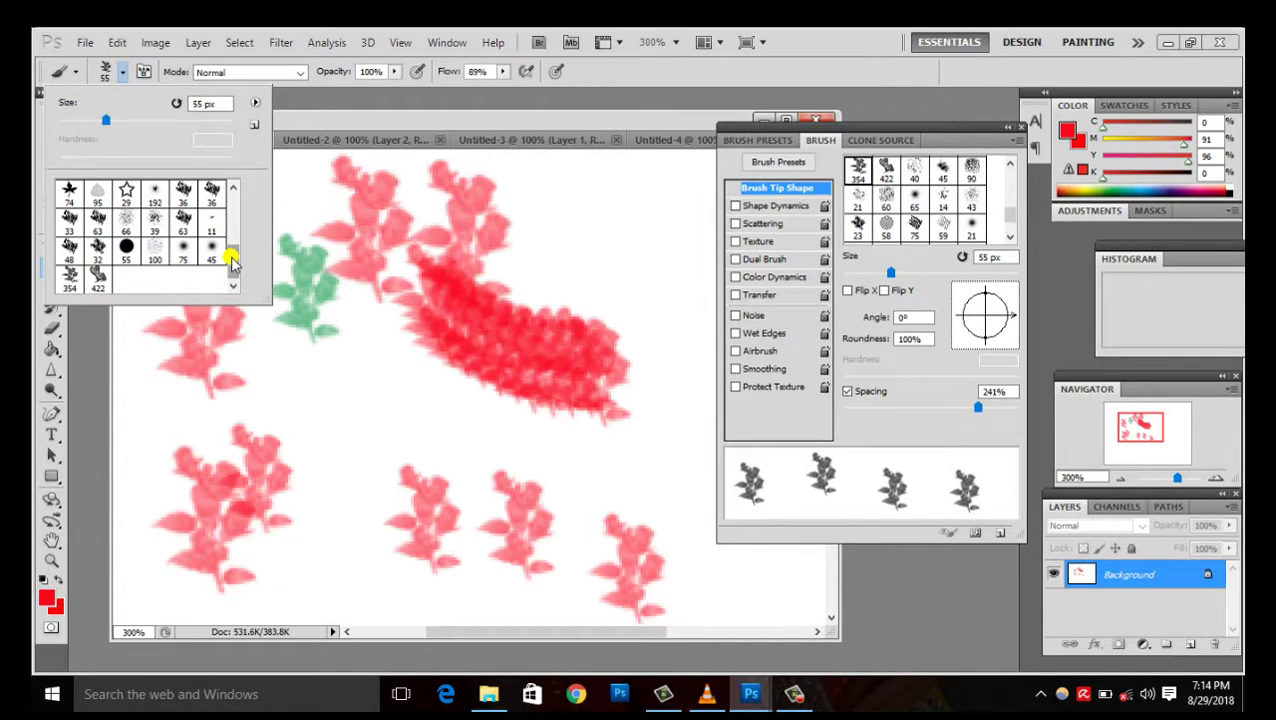
left_click_drag(230, 258, 224, 195)
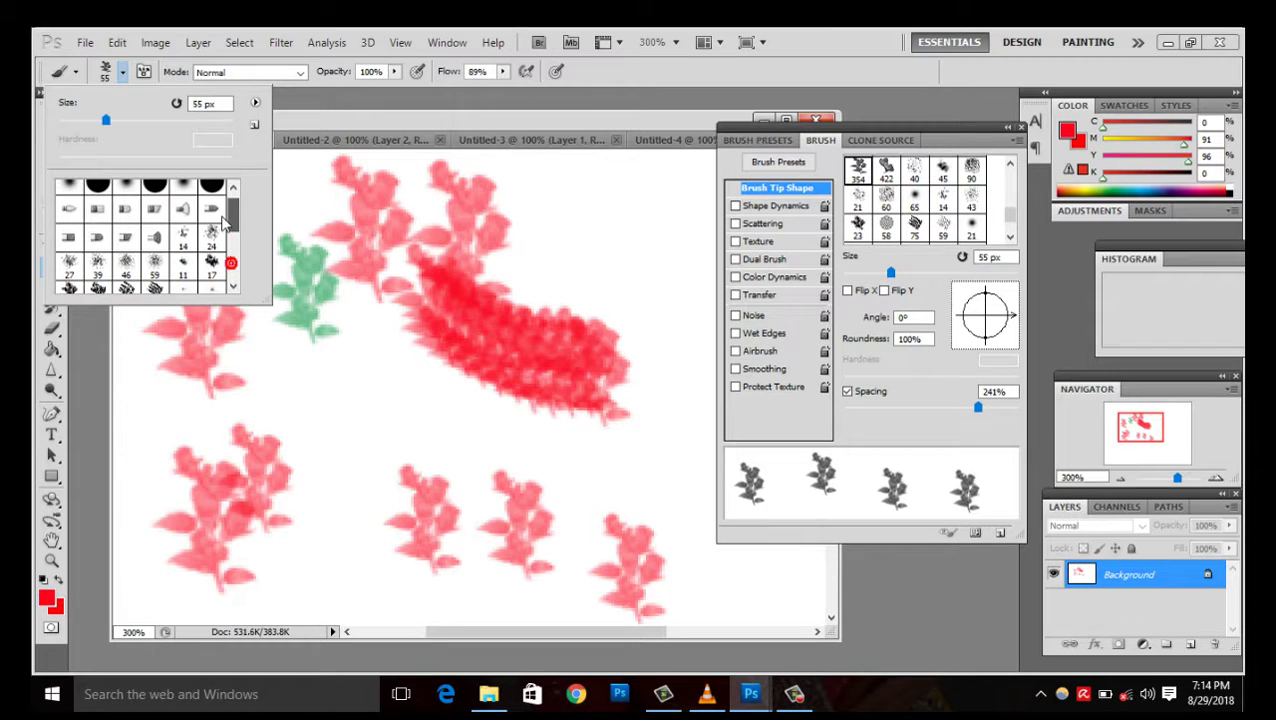
left_click(255, 103)
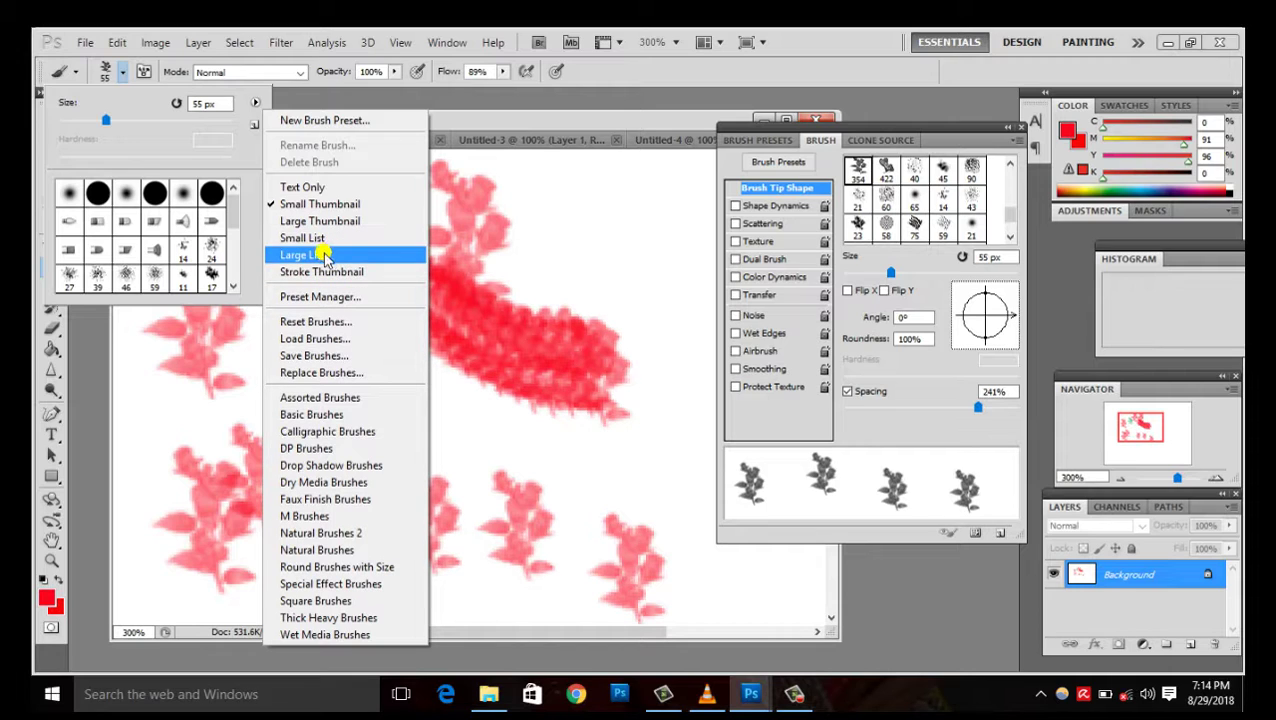
left_click(318, 187)
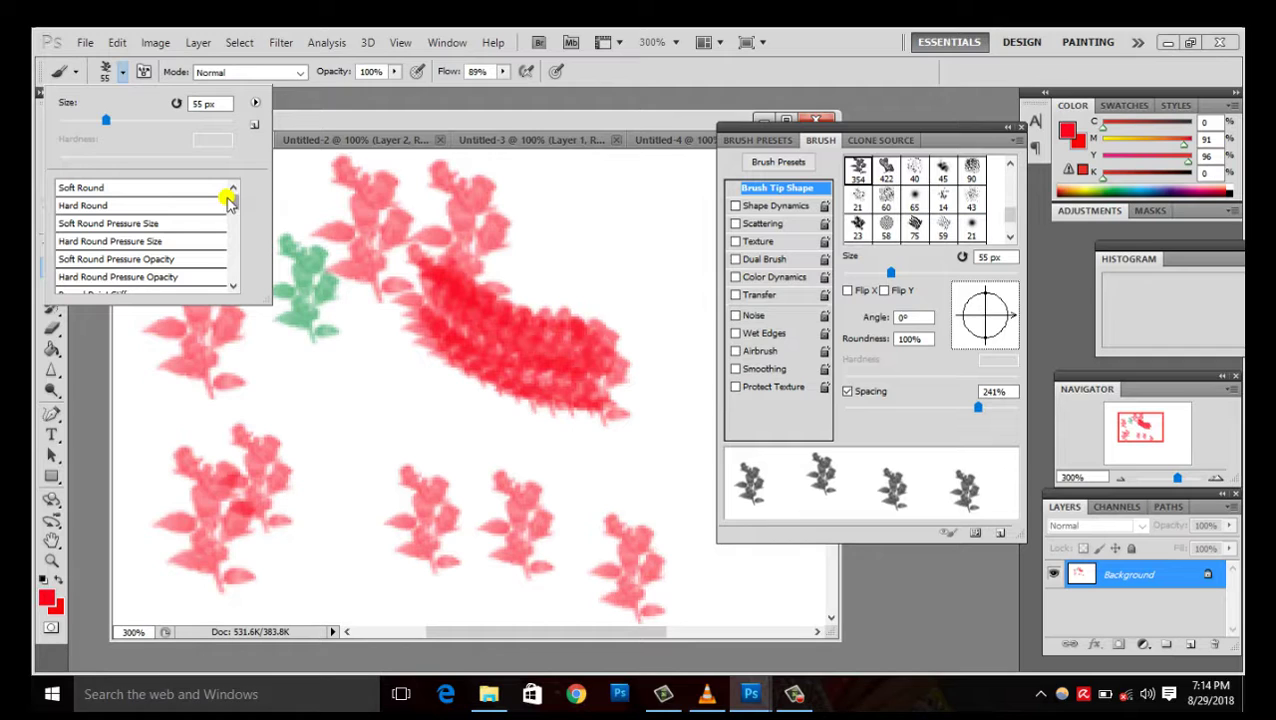
left_click_drag(229, 202, 231, 265)
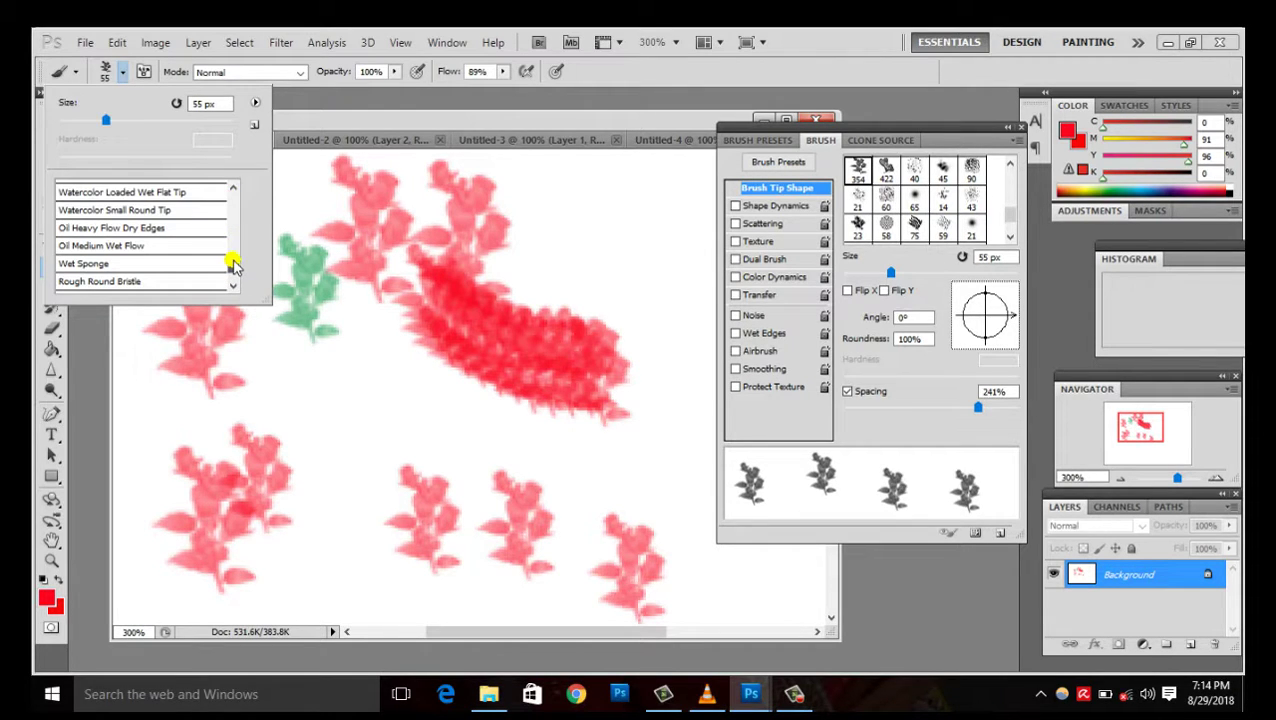
left_click_drag(231, 264, 233, 270)
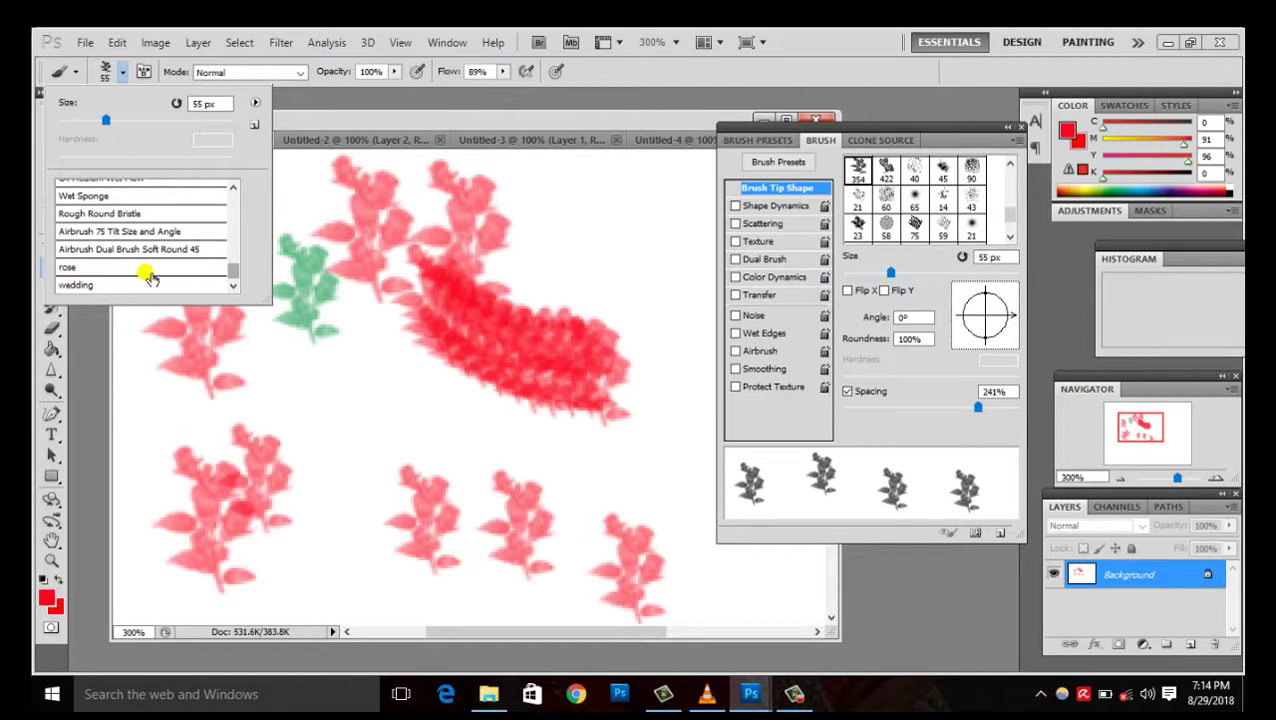
left_click(88, 287)
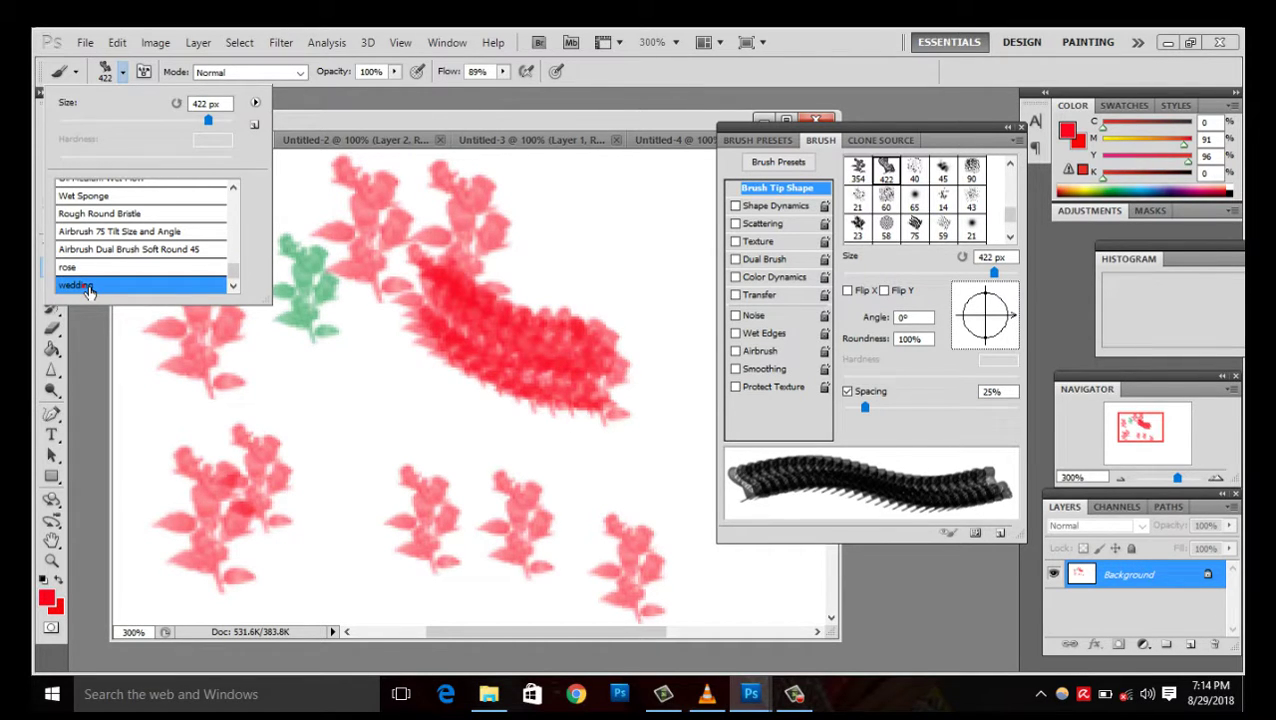
double_click(88, 288)
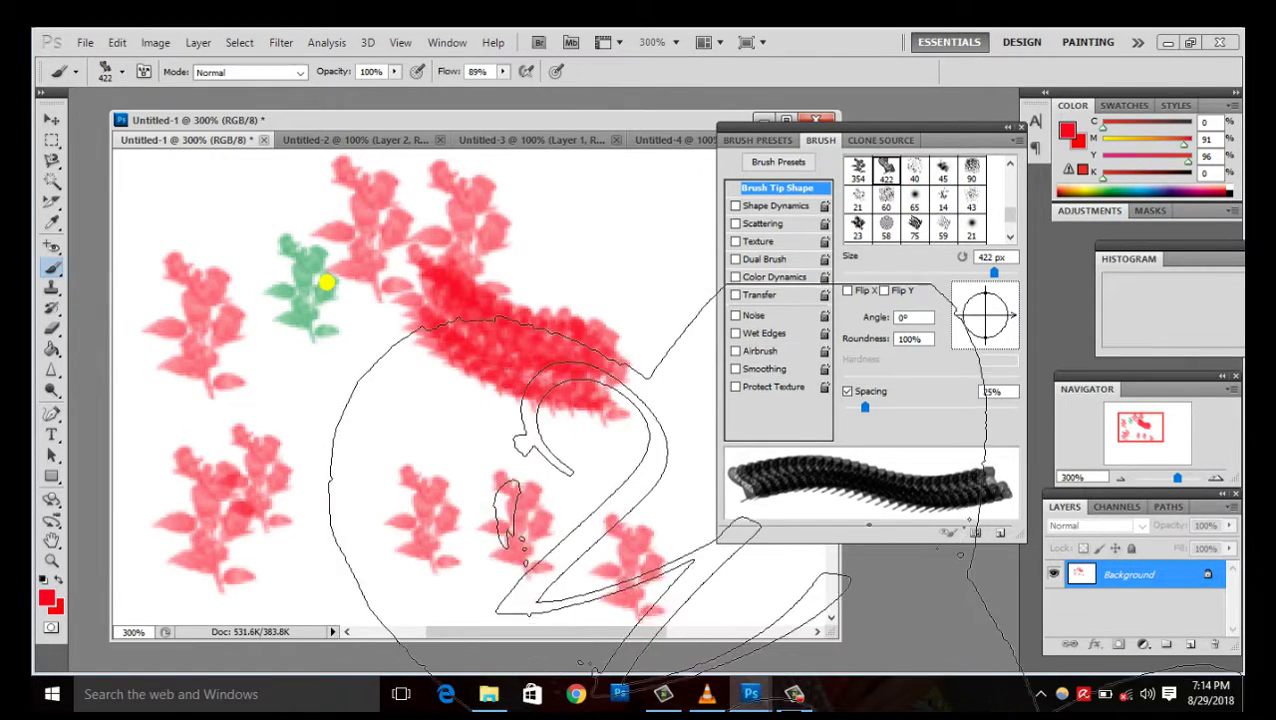
- Resize the wedding brush to 77 px and stamp hearts mid-canvas, upper right and lower left
left_click(120, 72)
left_click_drag(208, 121, 125, 122)
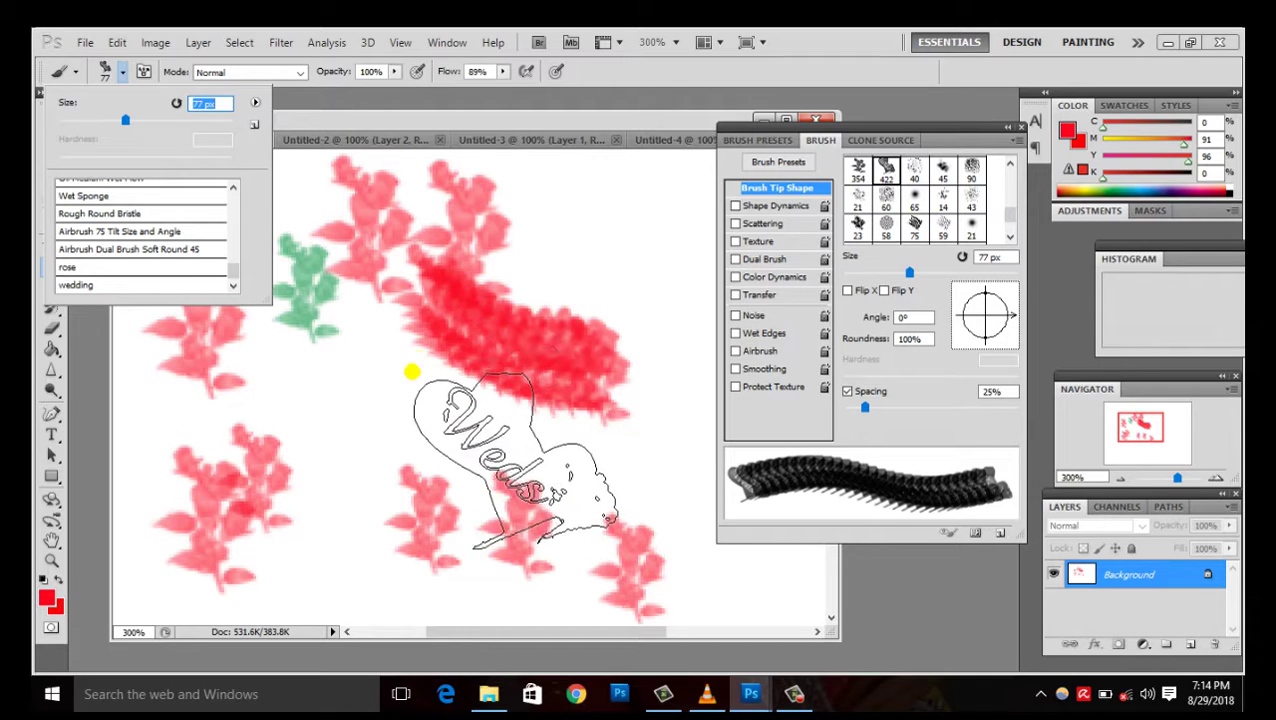
left_click(404, 386)
left_click(404, 386)
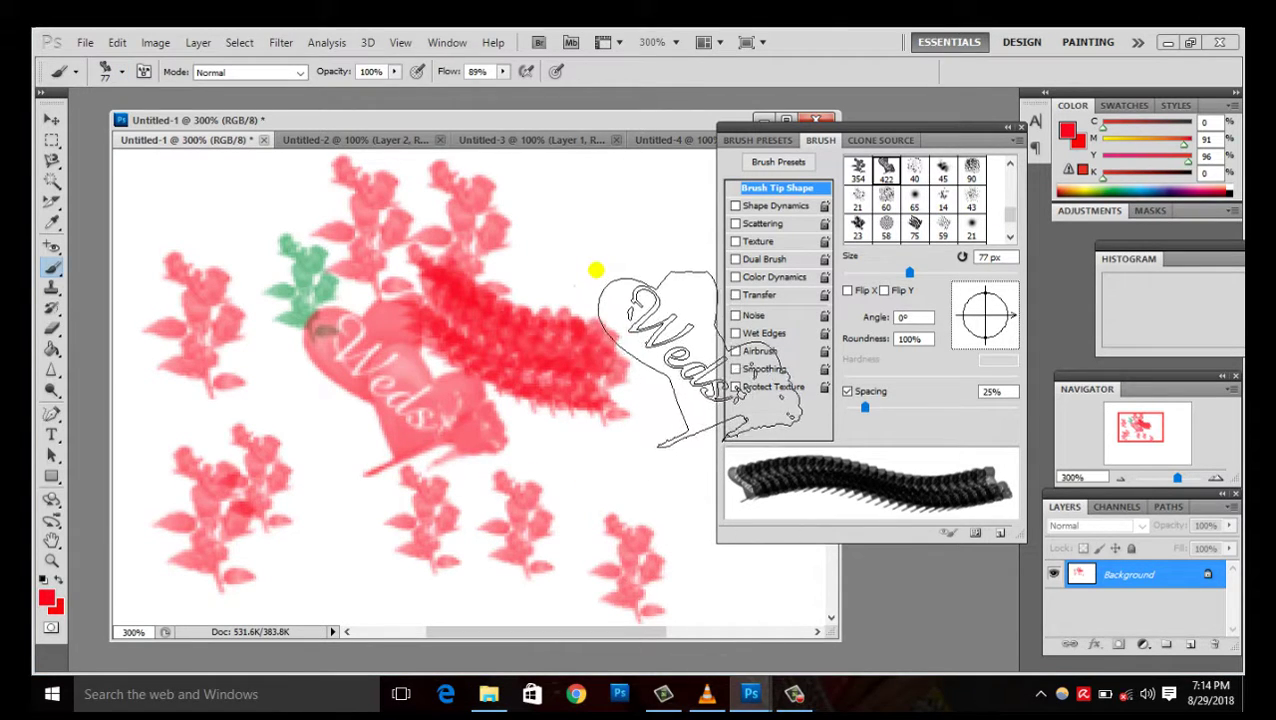
left_click(597, 269)
left_click(338, 512)
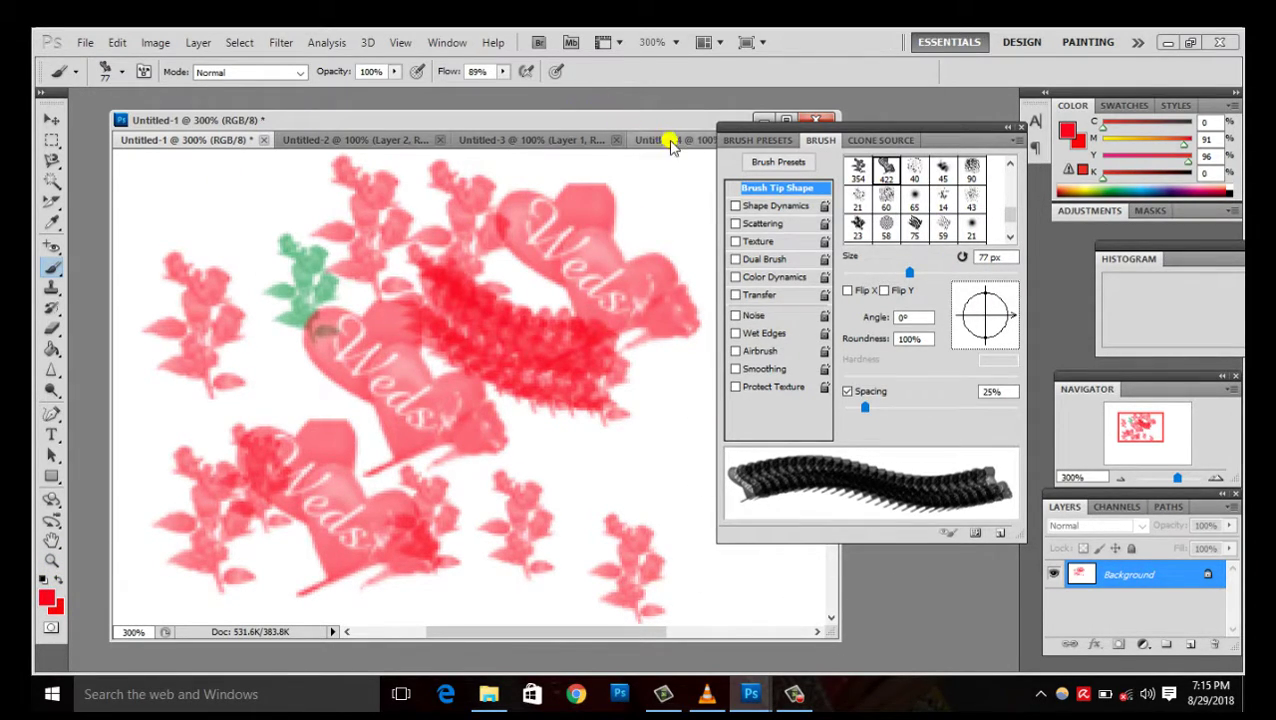
- On Untitled-4, move the Ganesha leaf image to the canvas centre and close the Brush panel
left_click(672, 141)
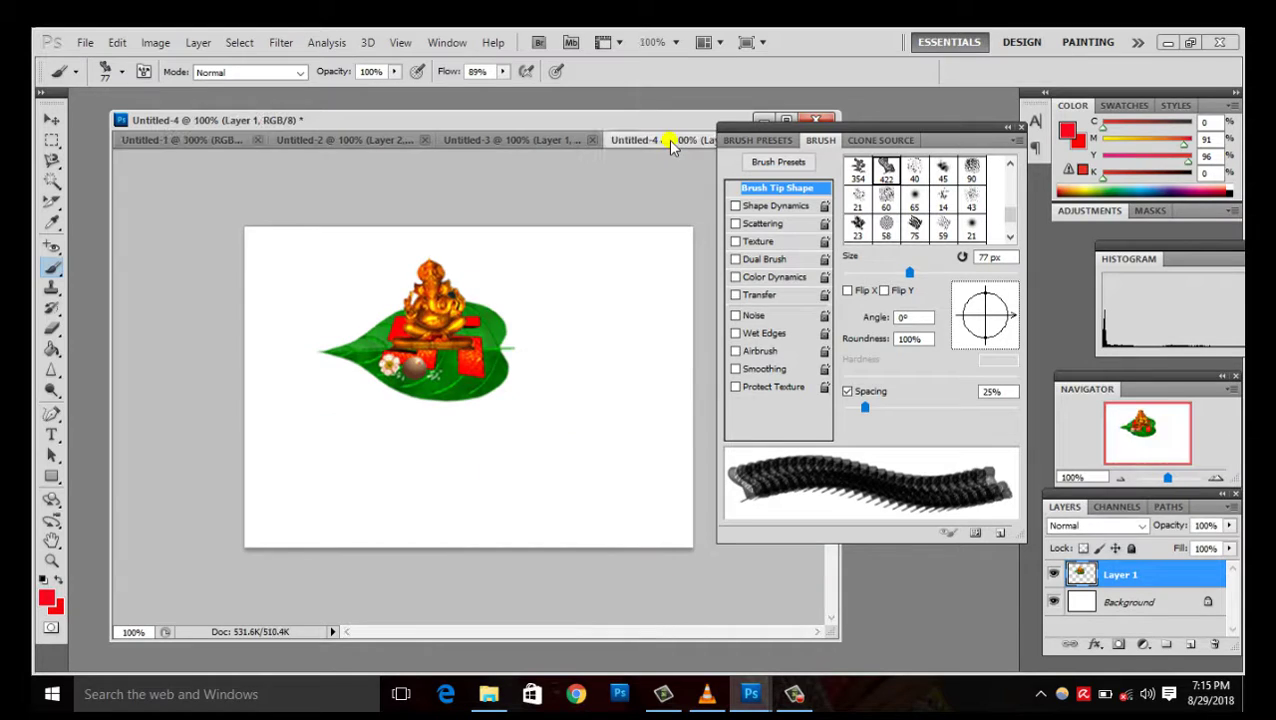
left_click(55, 120)
left_click_drag(480, 308, 530, 350)
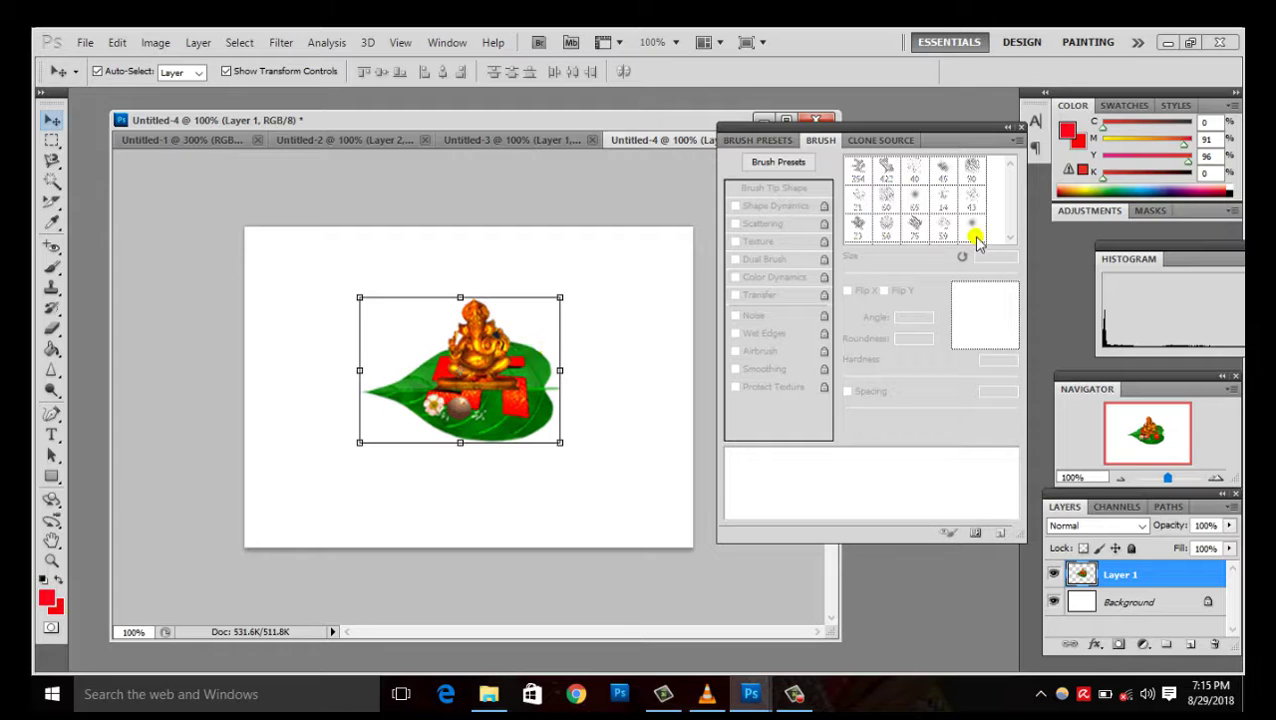
left_click(1024, 126)
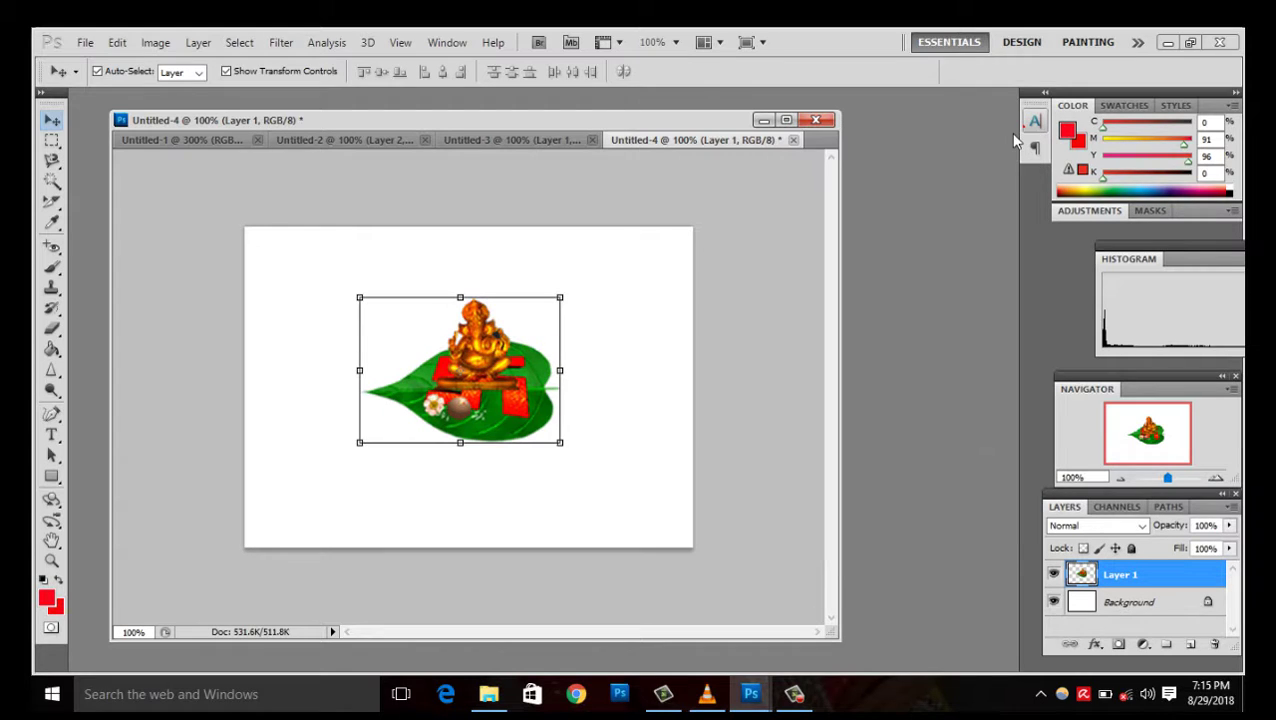